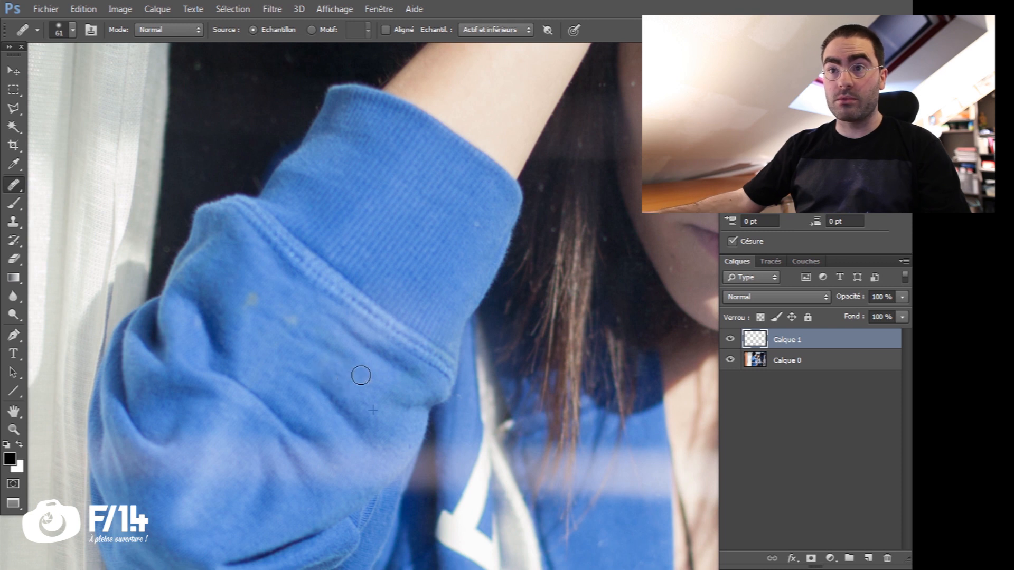
# Step: Heal the blemish on the blue sleeve and the dust specks in the dark area beside the curtain
pyautogui.click(246, 301)
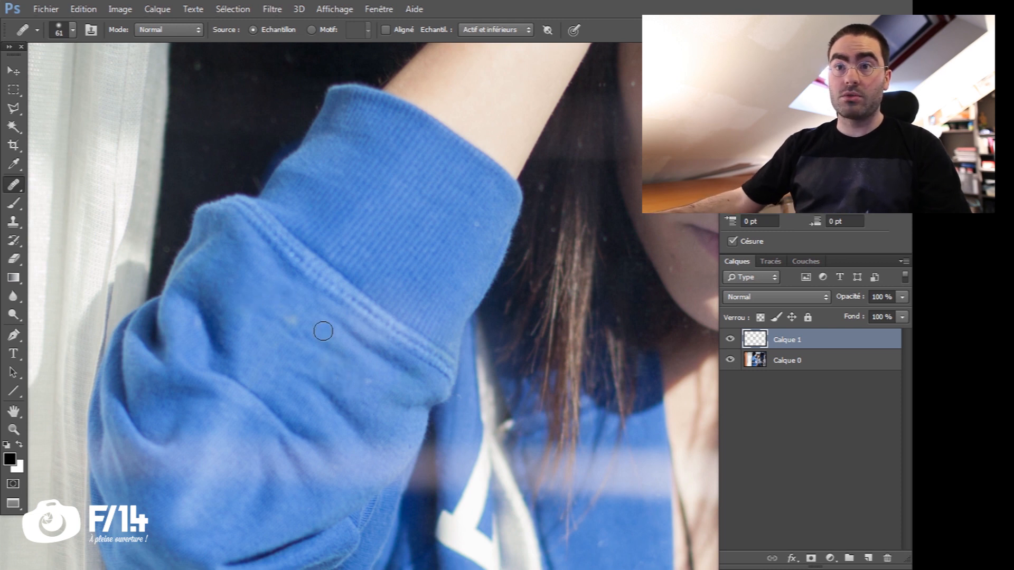
pyautogui.scroll(5, 192, 364)
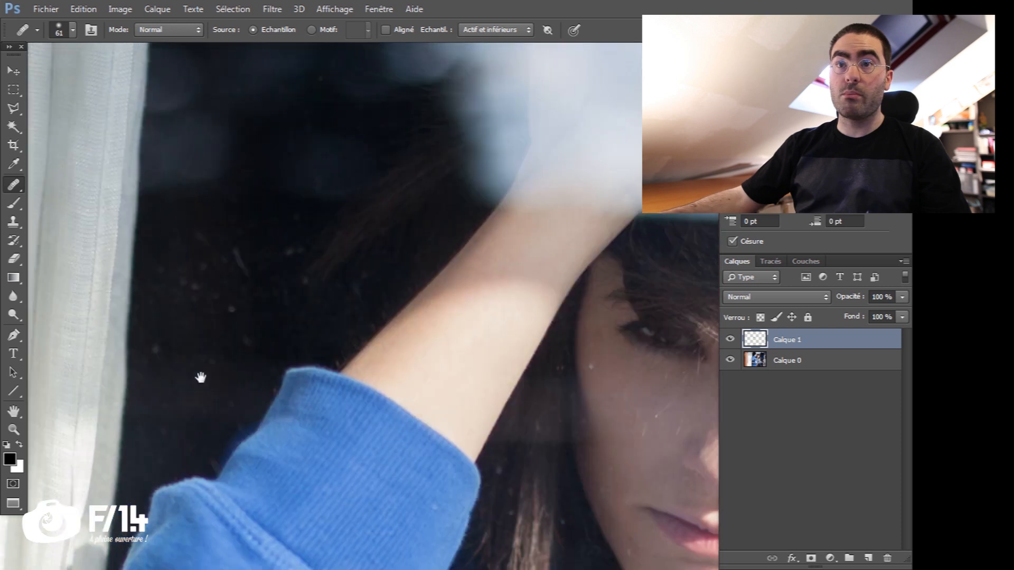
pyautogui.keyDown('alt'); pyautogui.click(175, 363); pyautogui.keyUp('alt')
pyautogui.click(260, 254)
pyautogui.click(234, 266)
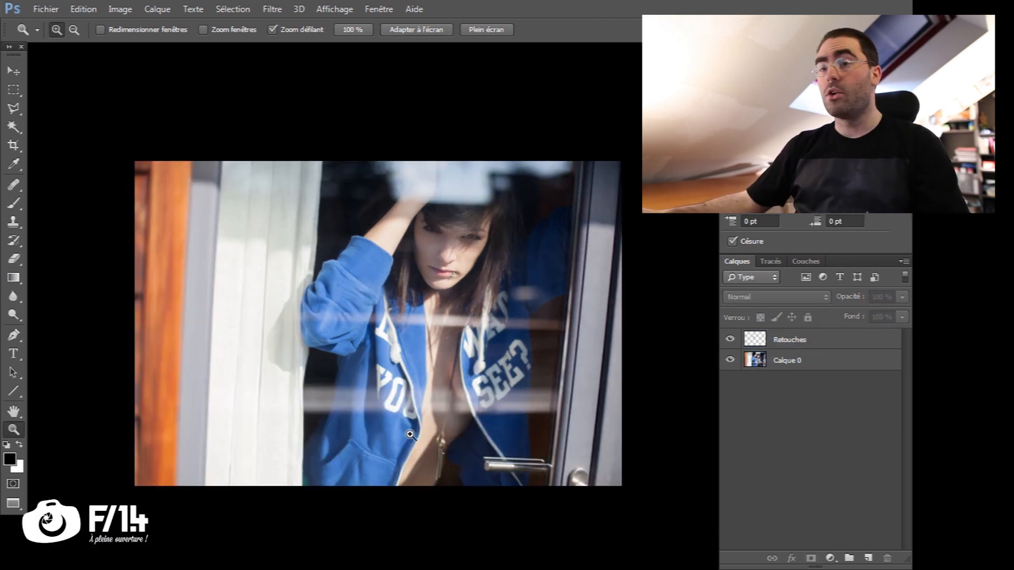
# Step: Create a layer group above the Retouches layer and name it FOND
pyautogui.moveTo(423, 414); pyautogui.dragTo(391, 453)
pyautogui.moveTo(261, 486); pyautogui.dragTo(263, 478)
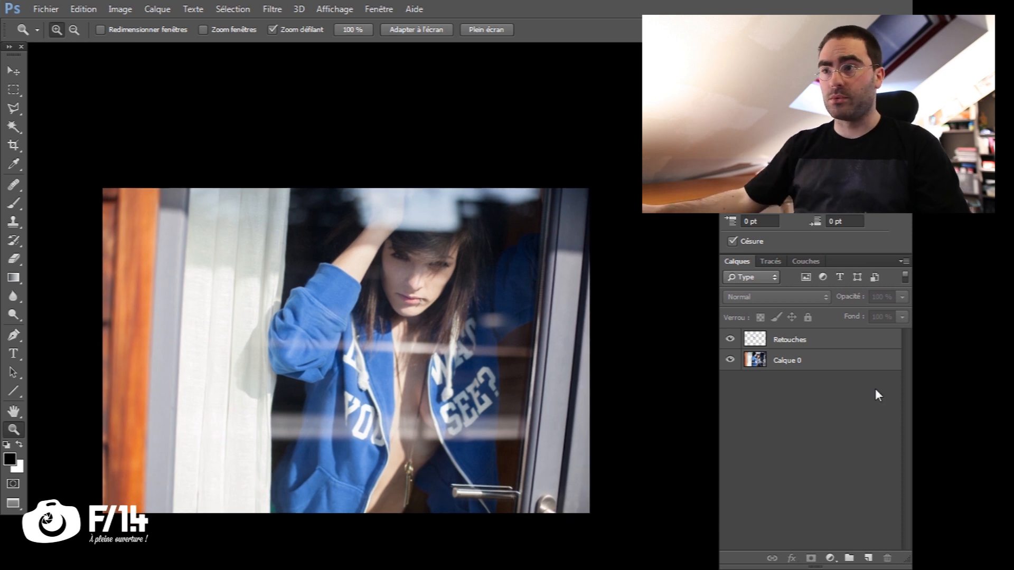
pyautogui.click(853, 339)
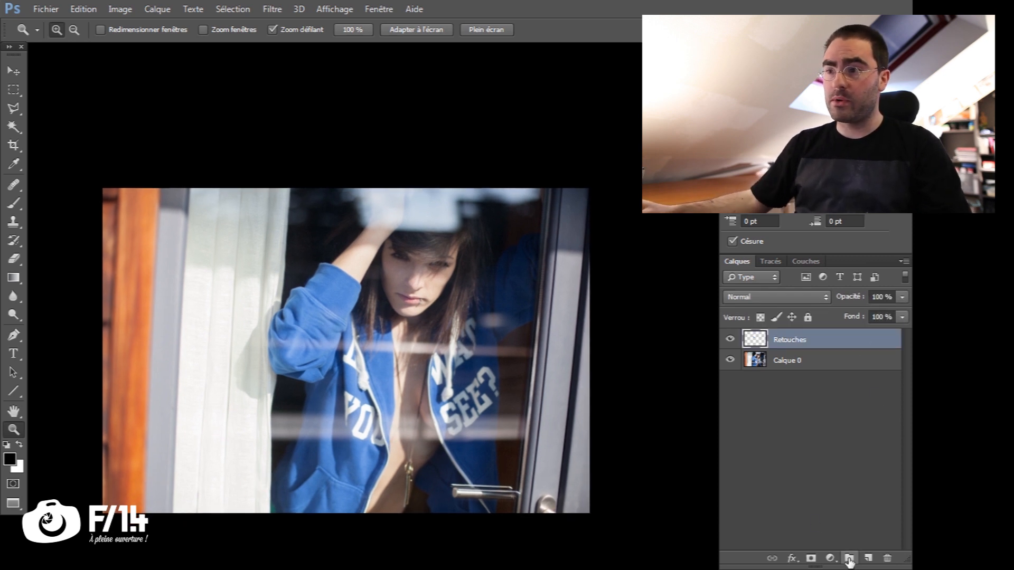
pyautogui.click(849, 559)
pyautogui.doubleClick(794, 340)
pyautogui.write('FOND')
pyautogui.press('Return')
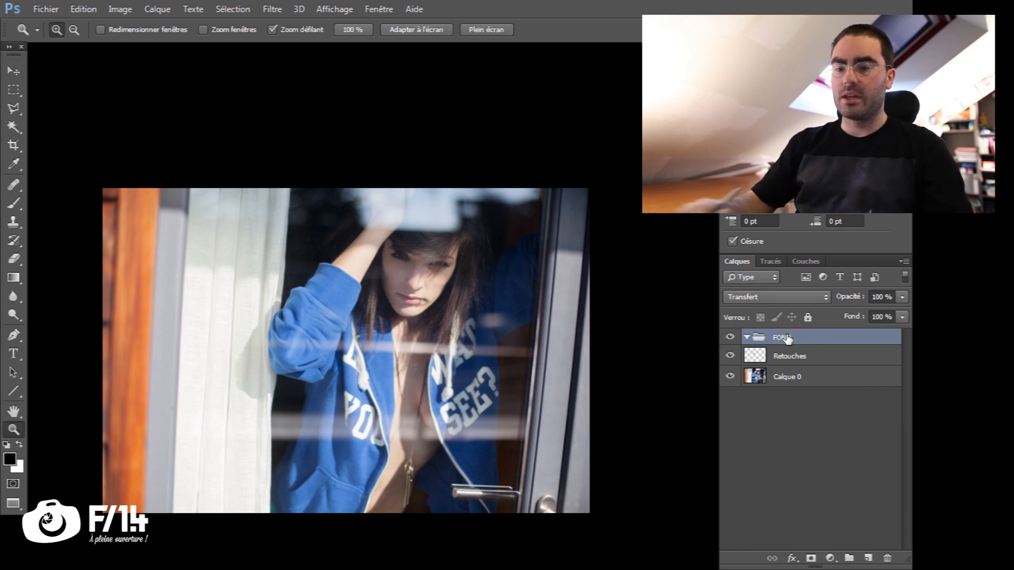
# Step: Add a Curves adjustment layer inside the FOND group and enlarge its settings area to show the whole graph
pyautogui.click(830, 559)
pyautogui.click(832, 332)
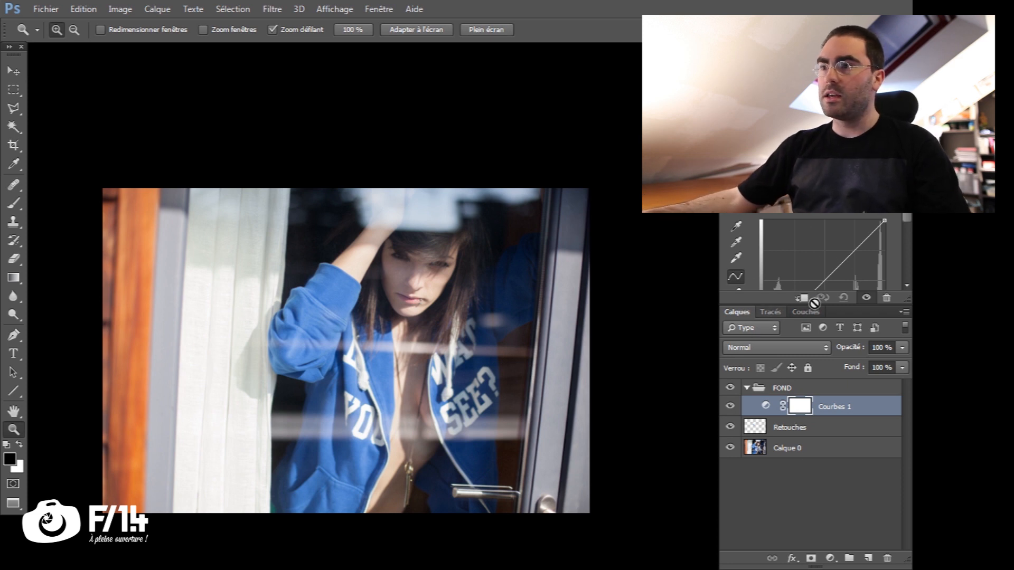
pyautogui.moveTo(815, 304); pyautogui.dragTo(797, 373)
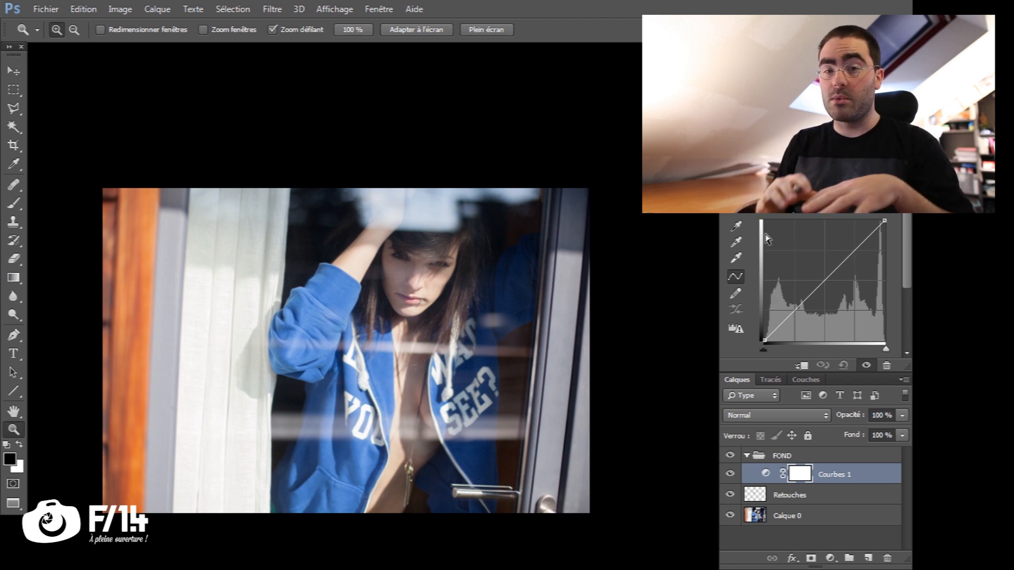
# Step: Lift the black point and lower the white point of the curve, and form a gentle S with two inner points
pyautogui.moveTo(765, 341); pyautogui.dragTo(776, 341)
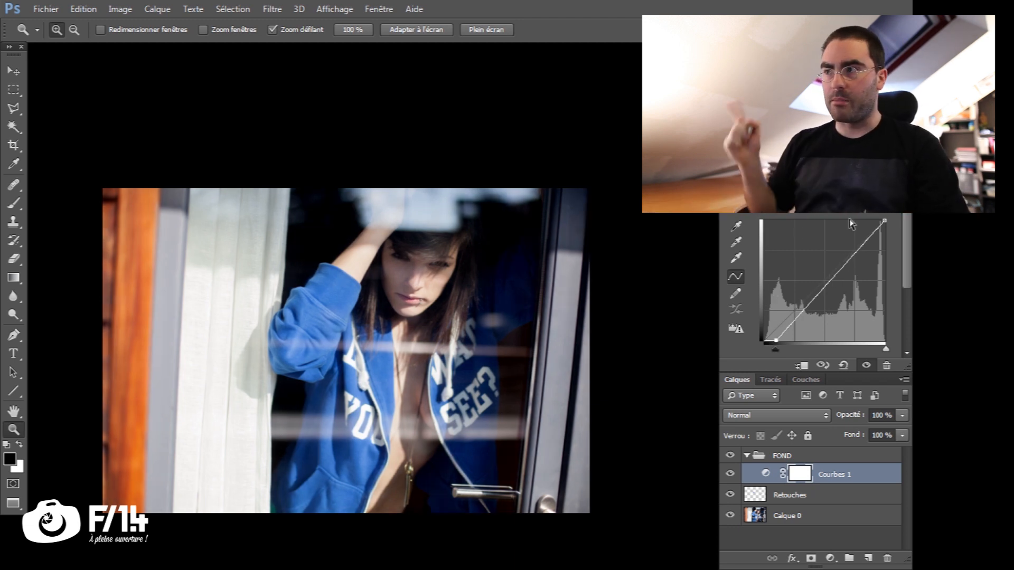
pyautogui.hotkey('ctrl', 'z')
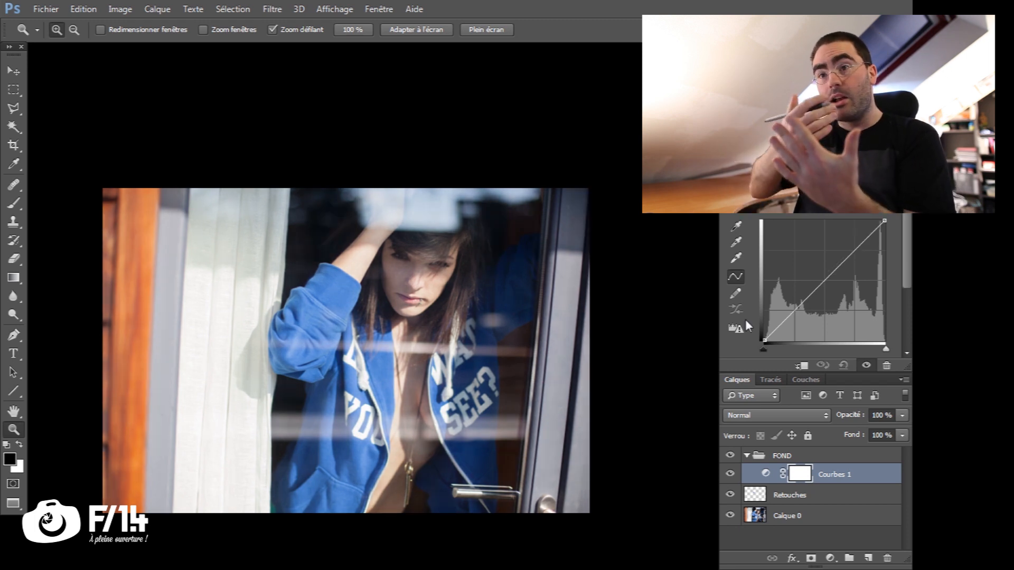
pyautogui.moveTo(764, 340); pyautogui.dragTo(751, 325)
pyautogui.moveTo(889, 220); pyautogui.dragTo(891, 229)
pyautogui.moveTo(798, 304); pyautogui.dragTo(800, 306)
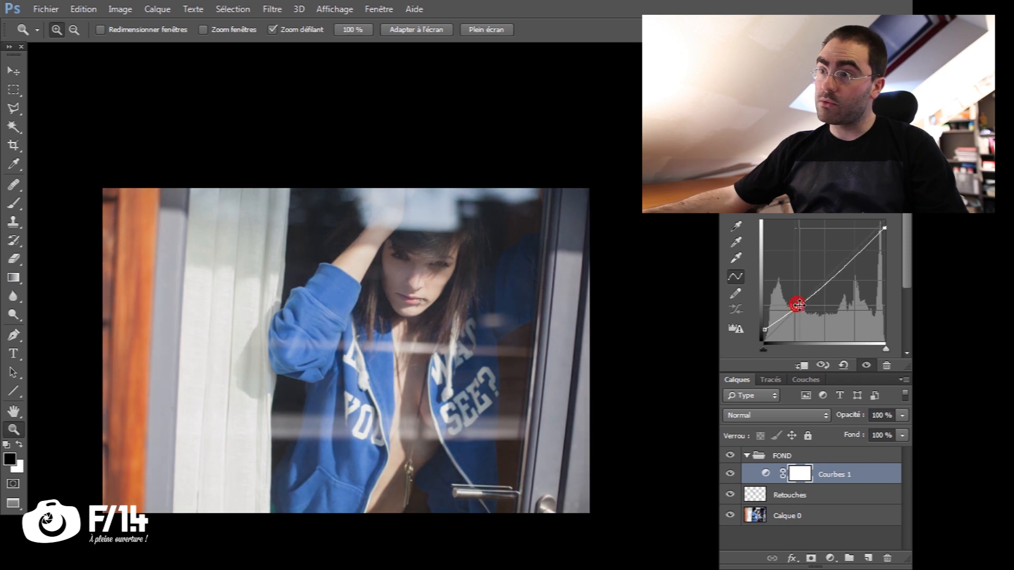
pyautogui.click(838, 268)
pyautogui.moveTo(837, 266); pyautogui.dragTo(837, 265)
pyautogui.moveTo(800, 305); pyautogui.dragTo(801, 304)
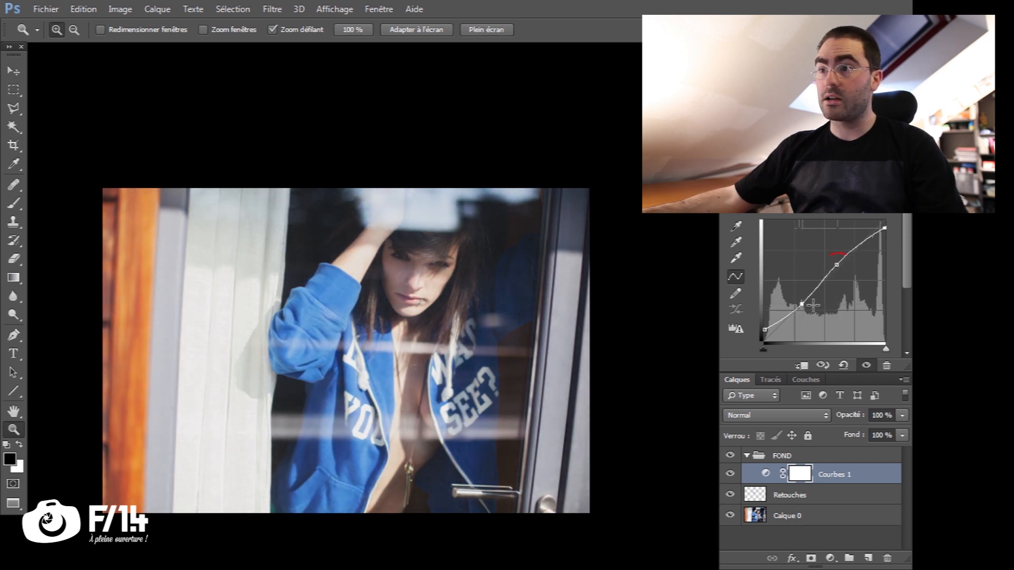
# Step: Add a Hue/Saturation adjustment layer with saturation at -25 and compare the photo with and without it
pyautogui.click(830, 558)
pyautogui.click(817, 386)
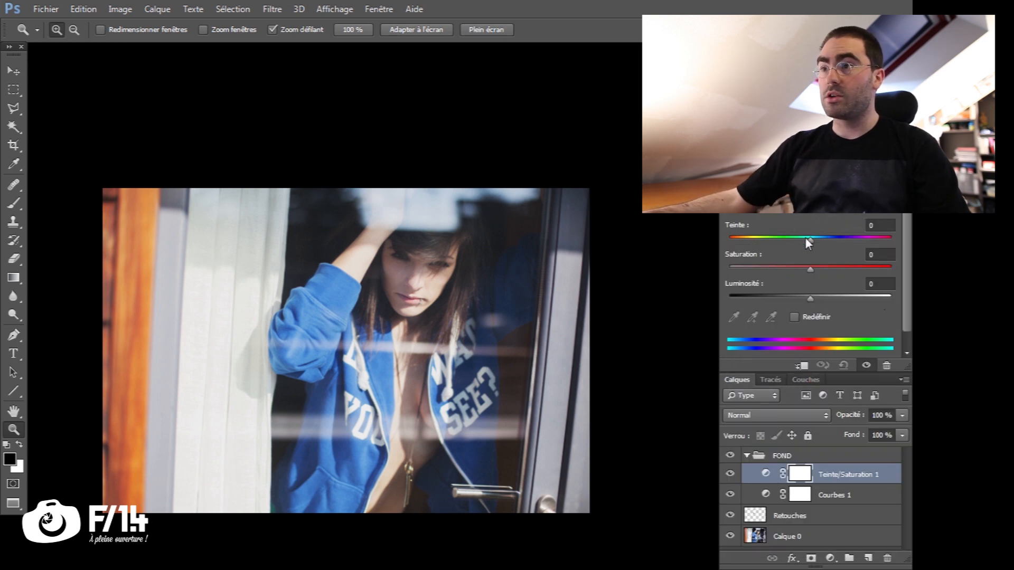
pyautogui.moveTo(800, 268); pyautogui.dragTo(790, 269)
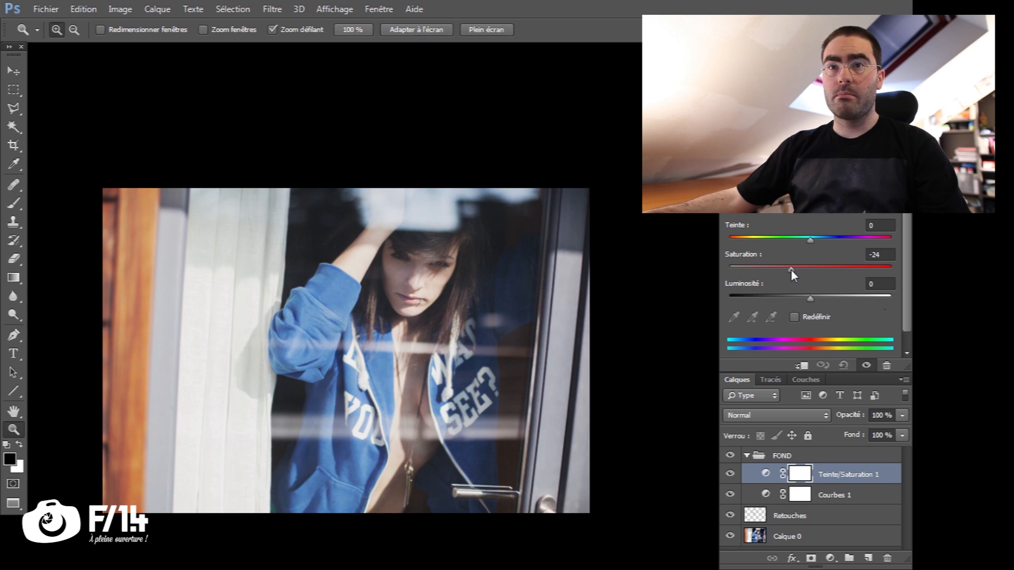
pyautogui.click(730, 474)
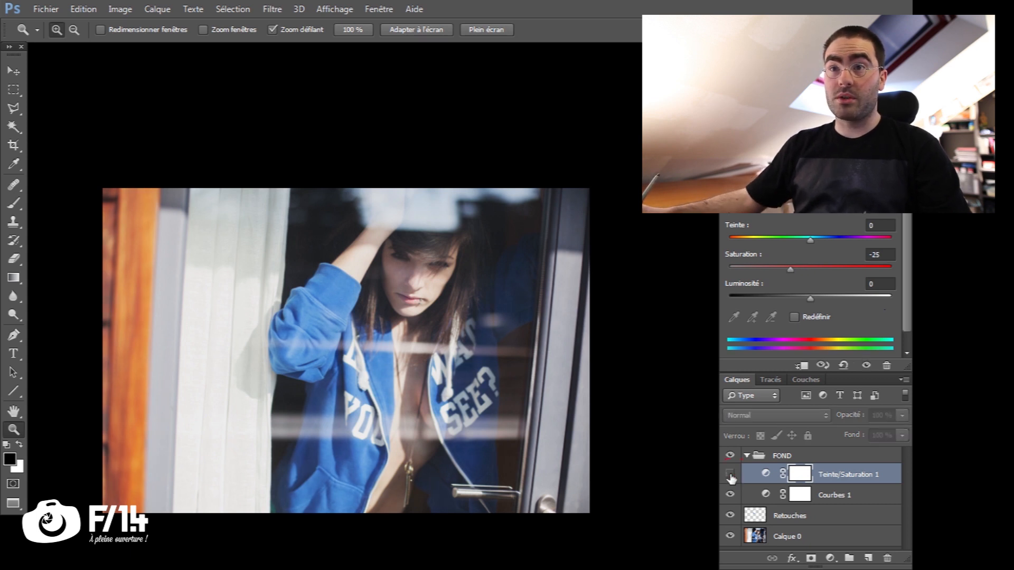
pyautogui.click(729, 474)
pyautogui.click(730, 474)
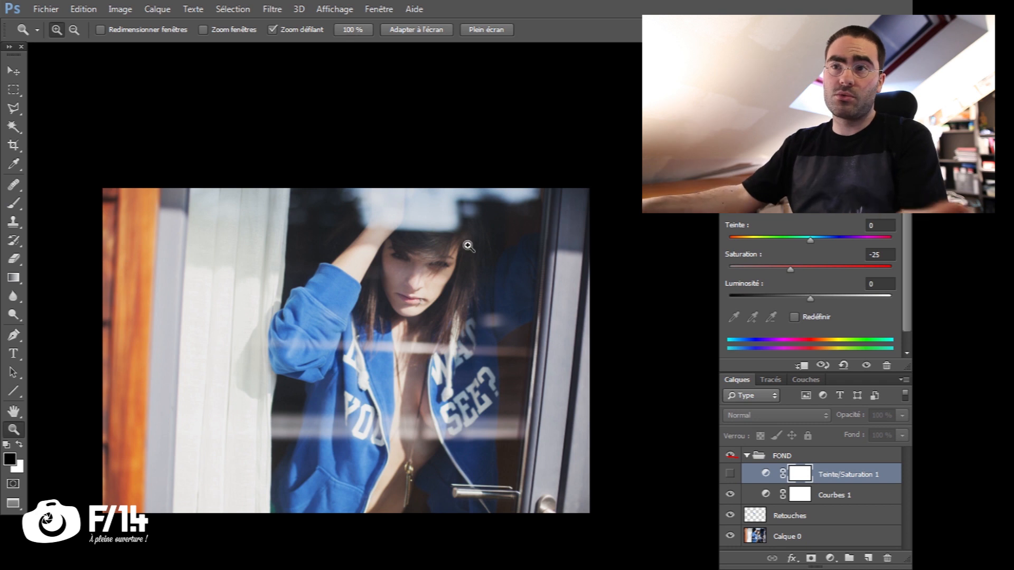
pyautogui.click(730, 473)
# Step: Add a Brightness/Contrast adjustment layer with reduced brightness and contrast 57, comparing the photo with and without the adjustments
pyautogui.click(831, 559)
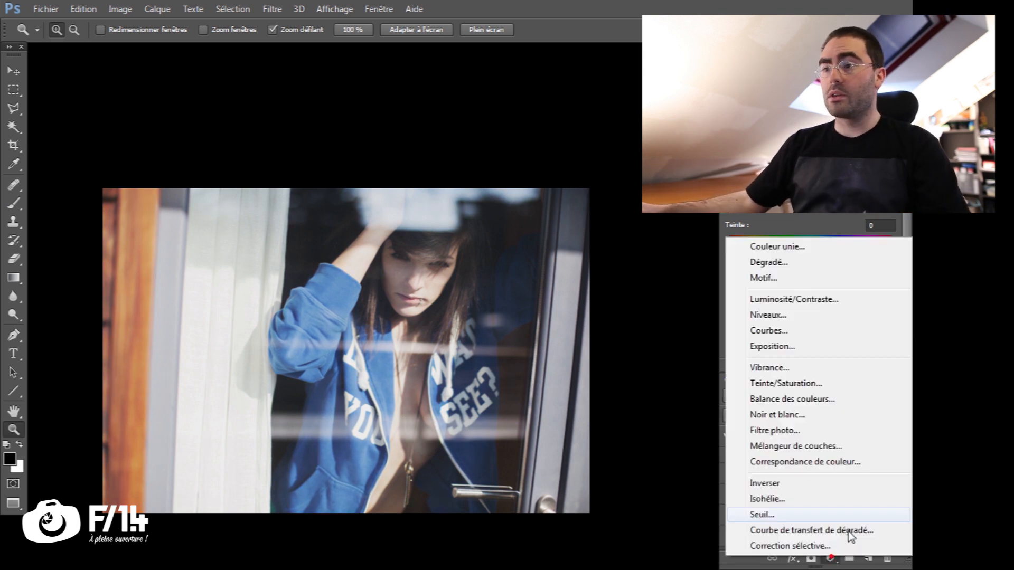
pyautogui.click(800, 299)
pyautogui.moveTo(811, 218); pyautogui.dragTo(785, 218)
pyautogui.moveTo(836, 249); pyautogui.dragTo(857, 248)
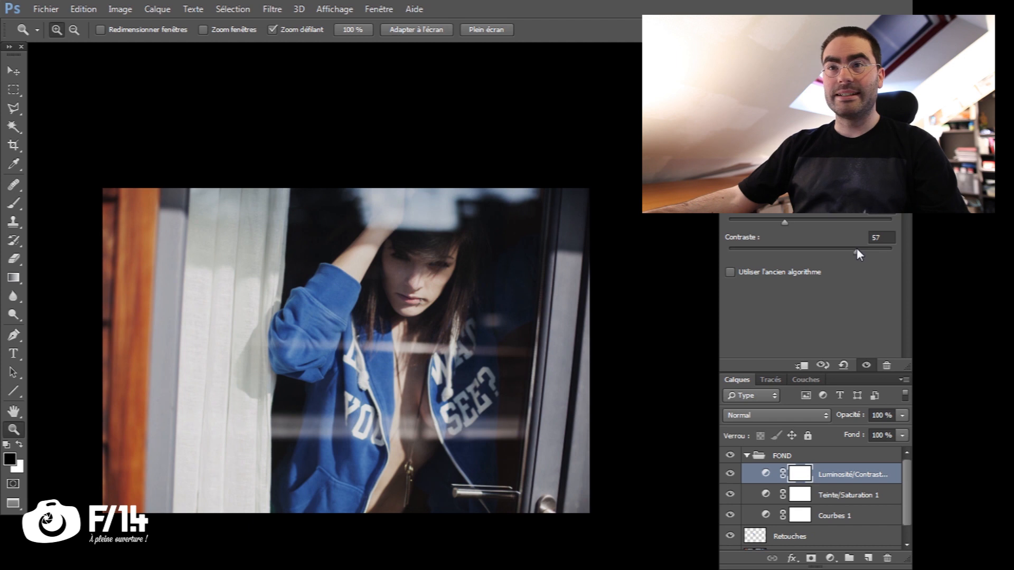
pyautogui.click(730, 474)
pyautogui.click(730, 474)
pyautogui.click(732, 457)
pyautogui.click(731, 456)
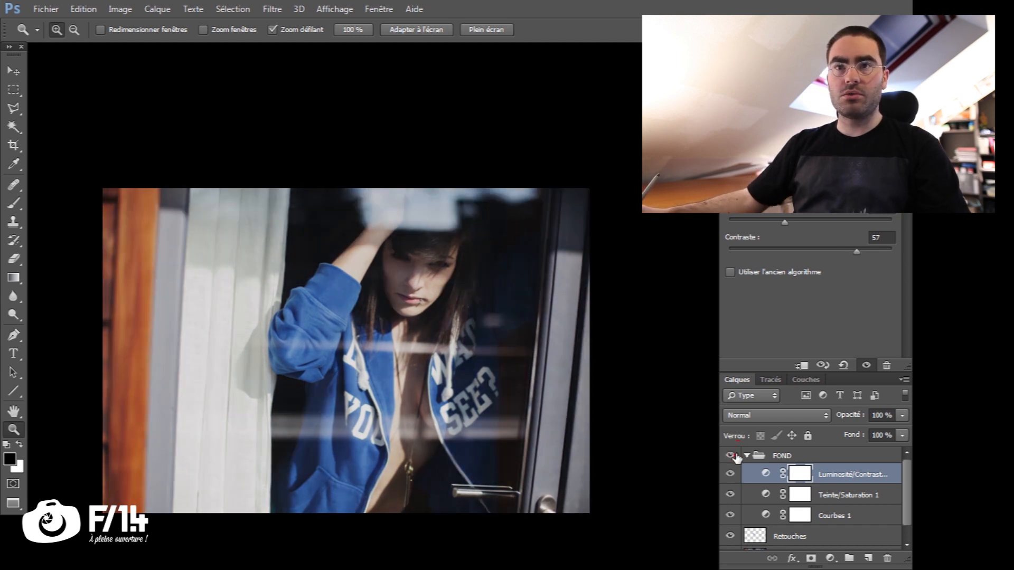
# Step: Add a layer mask to the FOND group and paint it black over the woman's body and jacket
pyautogui.moveTo(285, 475); pyautogui.dragTo(295, 399)
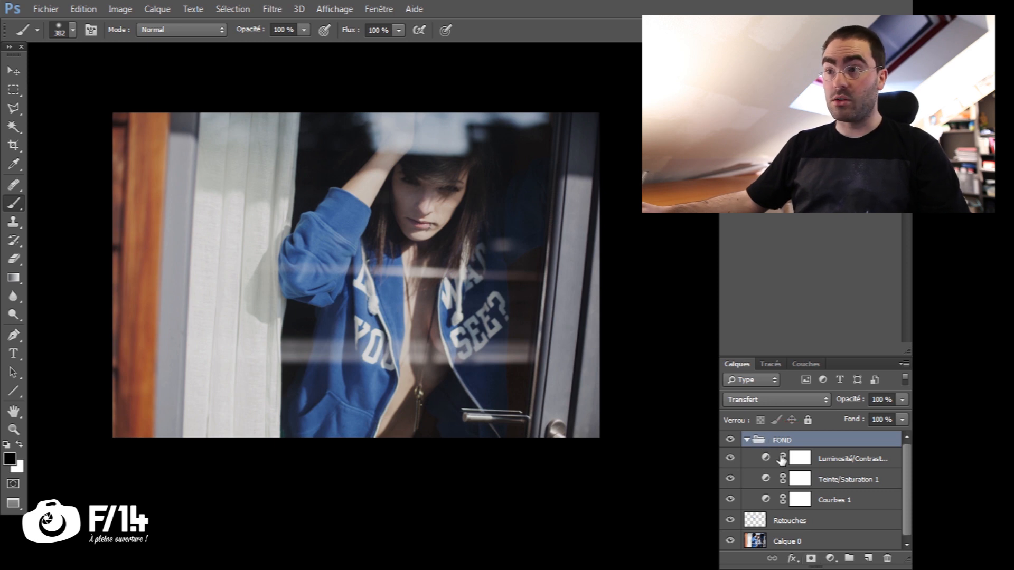
pyautogui.click(812, 559)
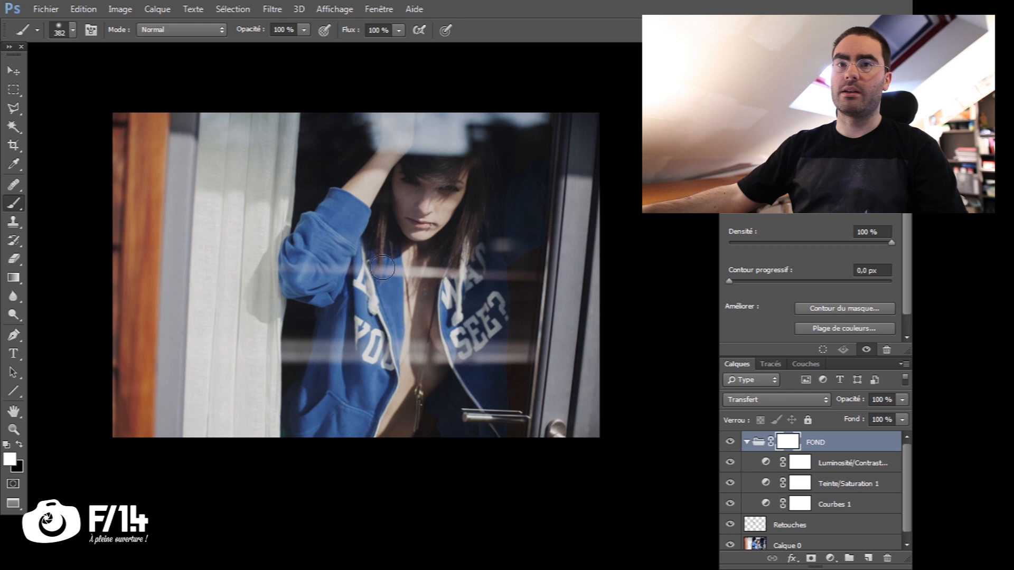
pyautogui.moveTo(411, 317)
pyautogui.mouseDown()
pyautogui.moveTo(315, 253)
pyautogui.moveTo(319, 234)
pyautogui.moveTo(305, 251)
pyautogui.moveTo(365, 194)
pyautogui.moveTo(405, 123)
pyautogui.moveTo(377, 256)
pyautogui.moveTo(434, 137)
pyautogui.moveTo(447, 200)
pyautogui.moveTo(443, 270)
pyautogui.moveTo(452, 148)
pyautogui.moveTo(440, 318)
pyautogui.moveTo(453, 357)
pyautogui.moveTo(465, 337)
pyautogui.moveTo(471, 417)
pyautogui.moveTo(488, 360)
pyautogui.mouseUp()
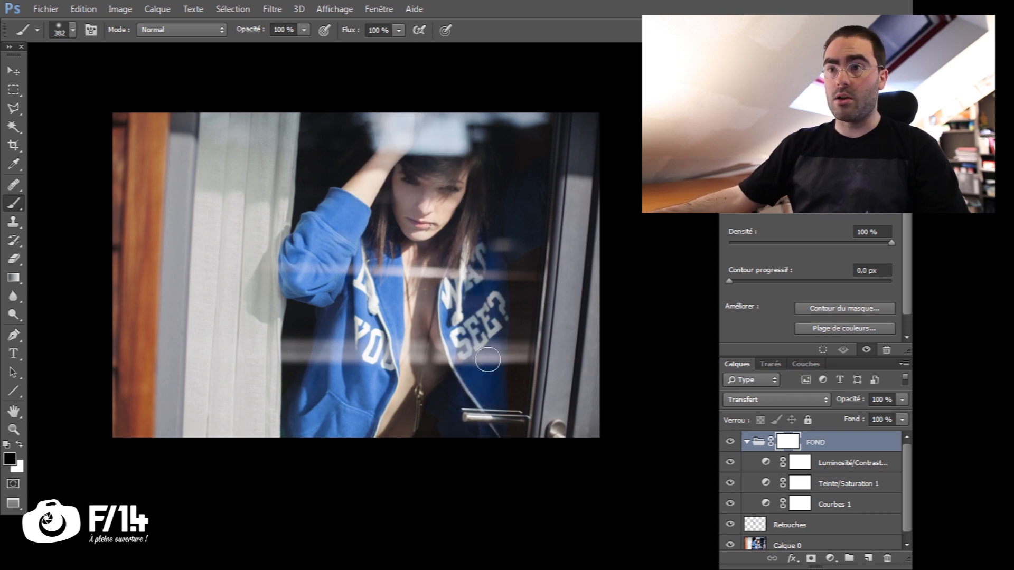
pyautogui.moveTo(422, 425); pyautogui.dragTo(476, 434)
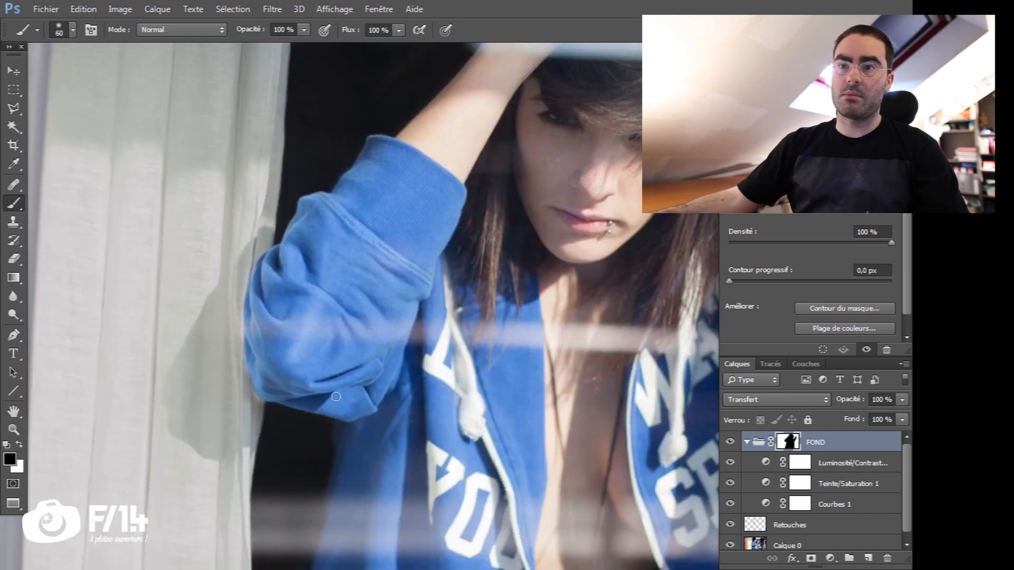
# Step: Refine the FOND mask by painting black with a smaller brush along the sleeve, jacket edges and raised forearm
pyautogui.keyDown('alt'); pyautogui.rightClick(392, 368); pyautogui.keyUp('alt')
pyautogui.moveTo(342, 540); pyautogui.dragTo(347, 380)
pyautogui.moveTo(337, 326); pyautogui.dragTo(312, 423)
pyautogui.moveTo(269, 480); pyautogui.dragTo(266, 565)
pyautogui.moveTo(541, 484); pyautogui.dragTo(446, 420)
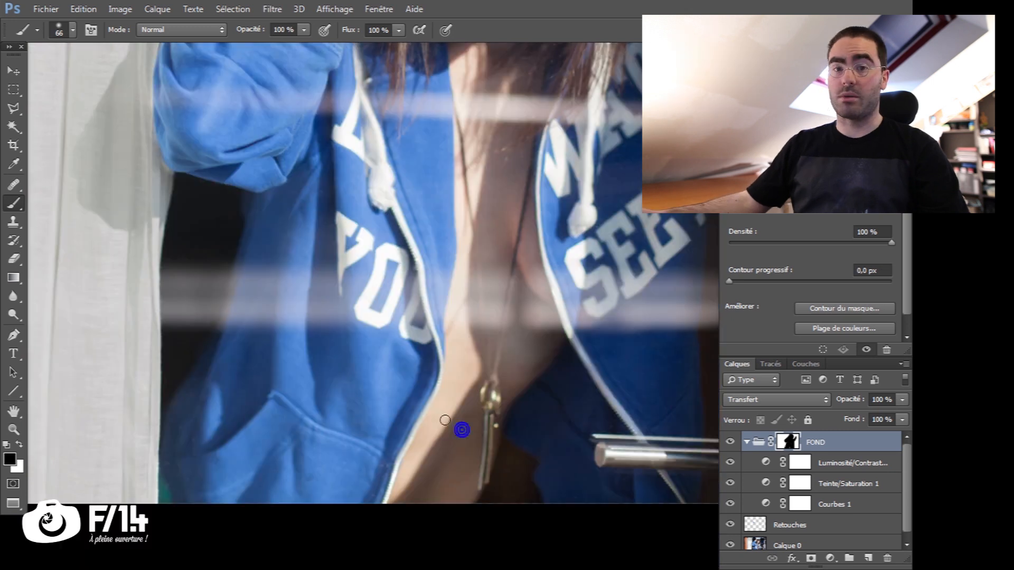
pyautogui.moveTo(397, 292); pyautogui.dragTo(382, 554)
pyautogui.moveTo(407, 319); pyautogui.dragTo(397, 457)
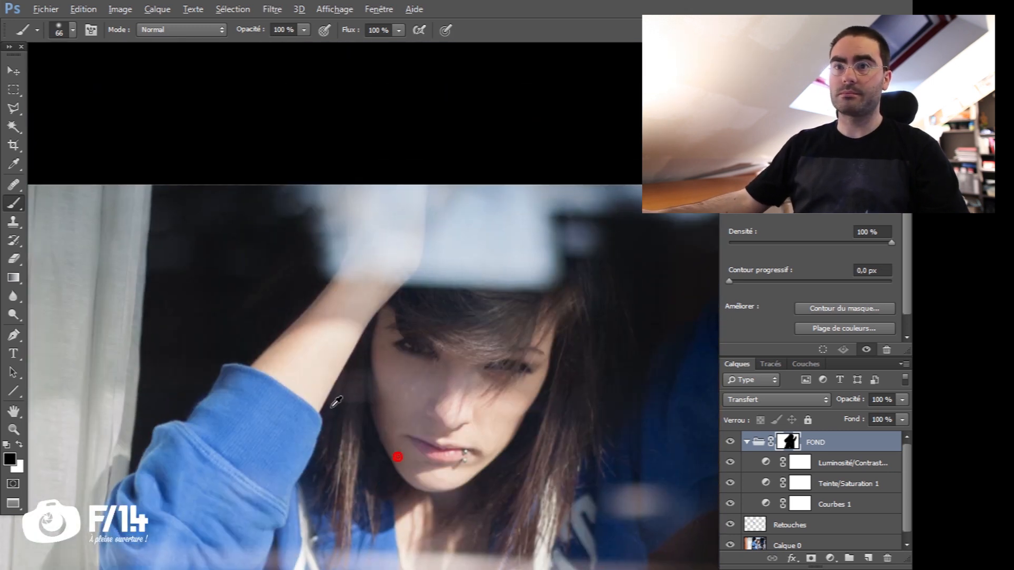
pyautogui.moveTo(310, 336)
pyautogui.mouseDown()
pyautogui.moveTo(362, 236)
pyautogui.moveTo(364, 271)
pyautogui.mouseUp()
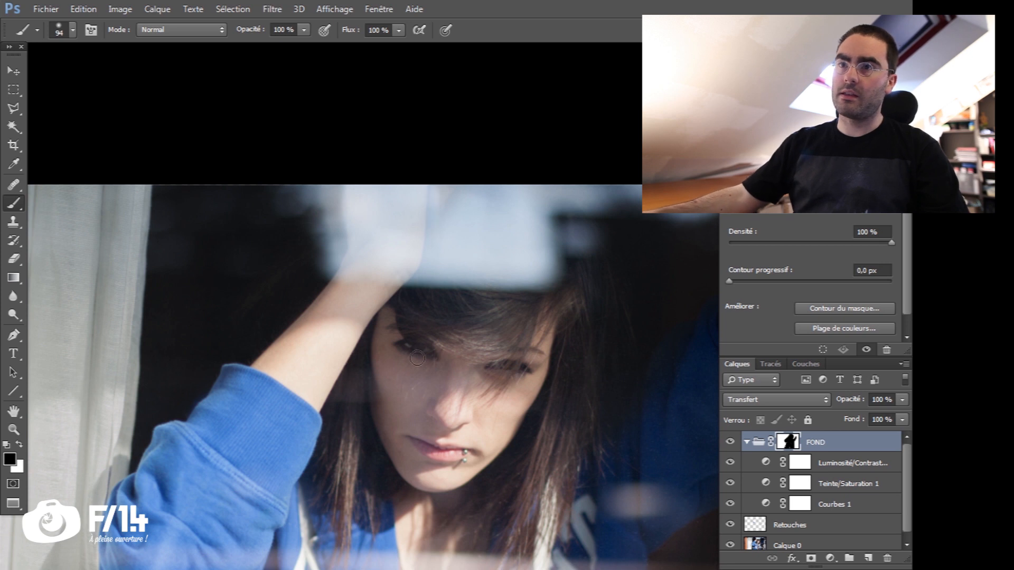
# Step: Display the FOND group's mask on its own over the full image area
pyautogui.scroll(-5, 328, 396)
pyautogui.press('z')
pyautogui.keyDown('alt'); pyautogui.click(353, 398); pyautogui.keyUp('alt')
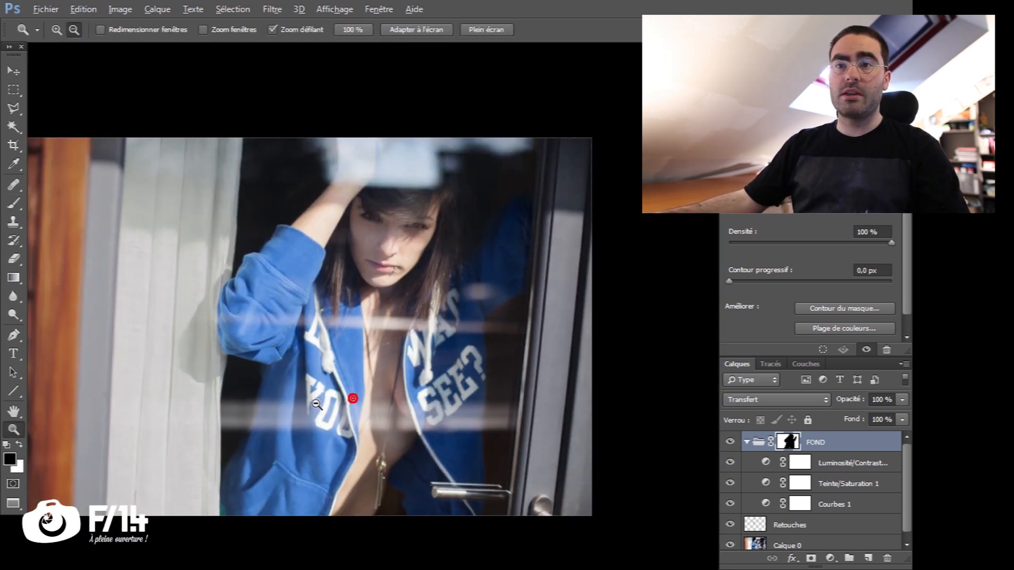
pyautogui.press('b')
pyautogui.press('alt')
pyautogui.keyDown('alt'); pyautogui.click(792, 443); pyautogui.keyUp('alt')
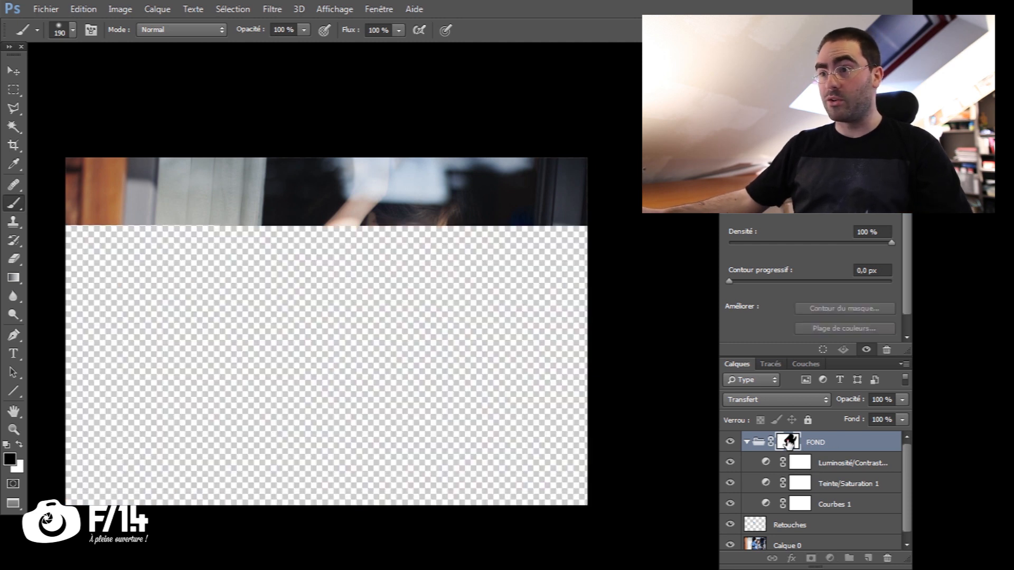
# Step: Fill the remaining gaps inside the mask's silhouette with black and return to the normal image display
pyautogui.keyDown('alt'); pyautogui.rightClick(373, 448); pyautogui.keyUp('alt')
pyautogui.moveTo(405, 364); pyautogui.dragTo(393, 445)
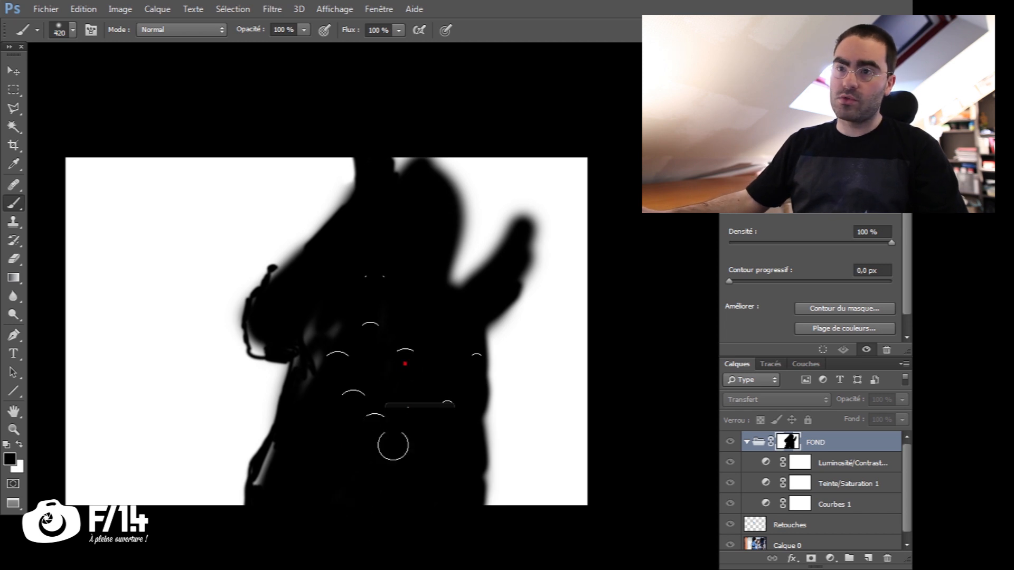
pyautogui.keyDown('alt'); pyautogui.rightClick(317, 452); pyautogui.keyUp('alt')
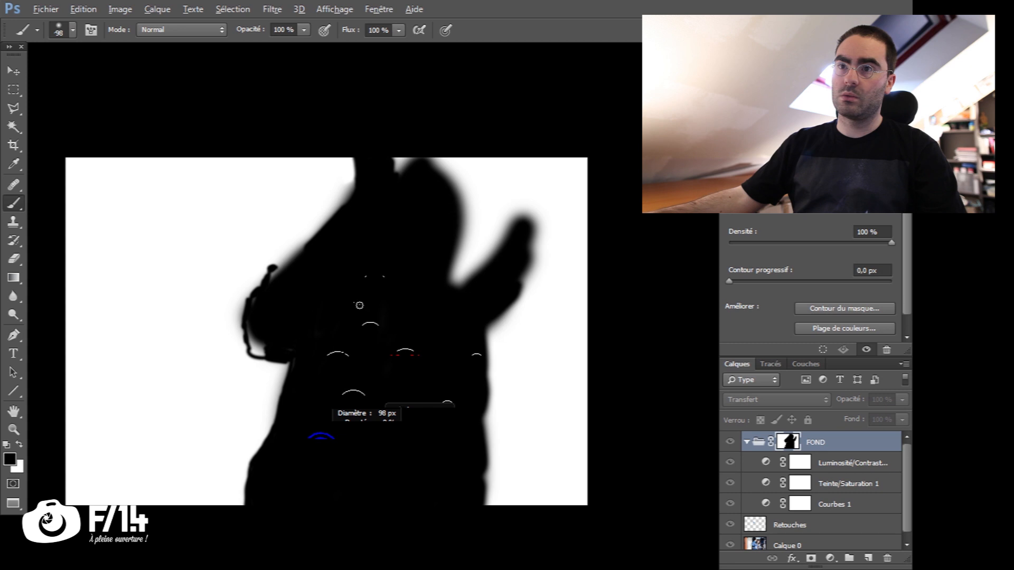
pyautogui.keyDown('alt'); pyautogui.rightClick(273, 321); pyautogui.keyUp('alt')
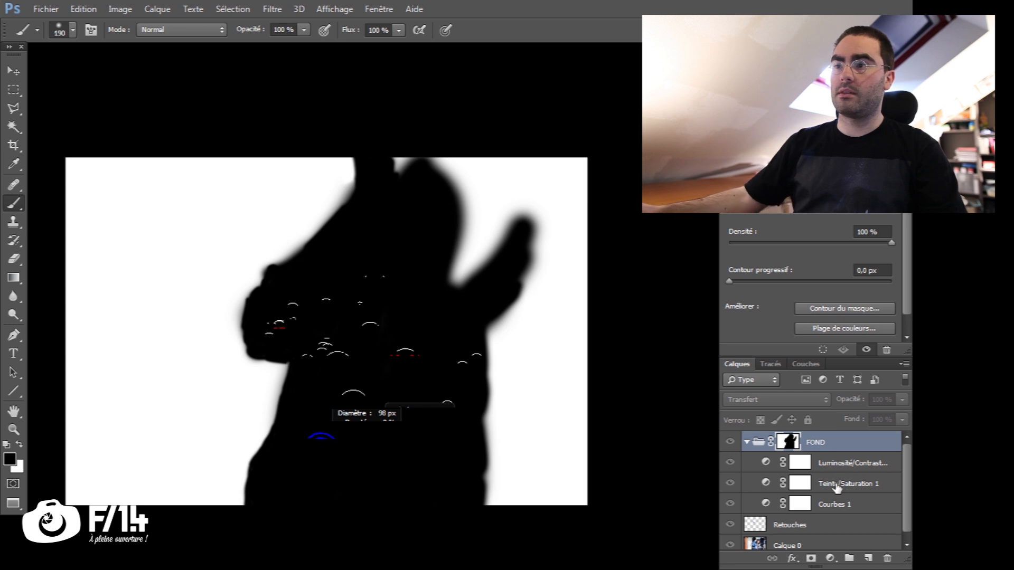
pyautogui.press('alt')
pyautogui.moveTo(528, 225); pyautogui.dragTo(523, 246)
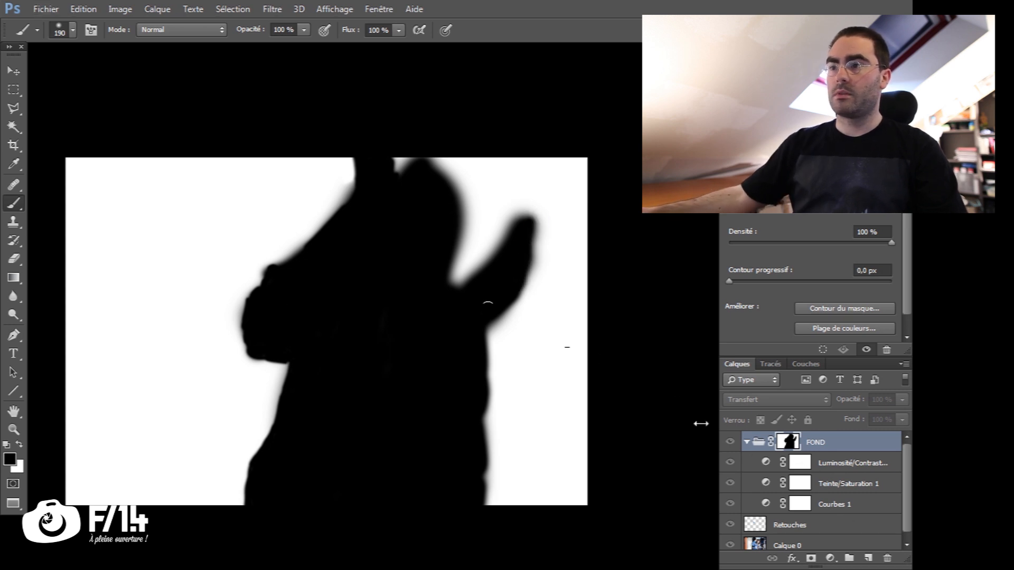
pyautogui.keyDown('alt'); pyautogui.click(787, 441); pyautogui.keyUp('alt')
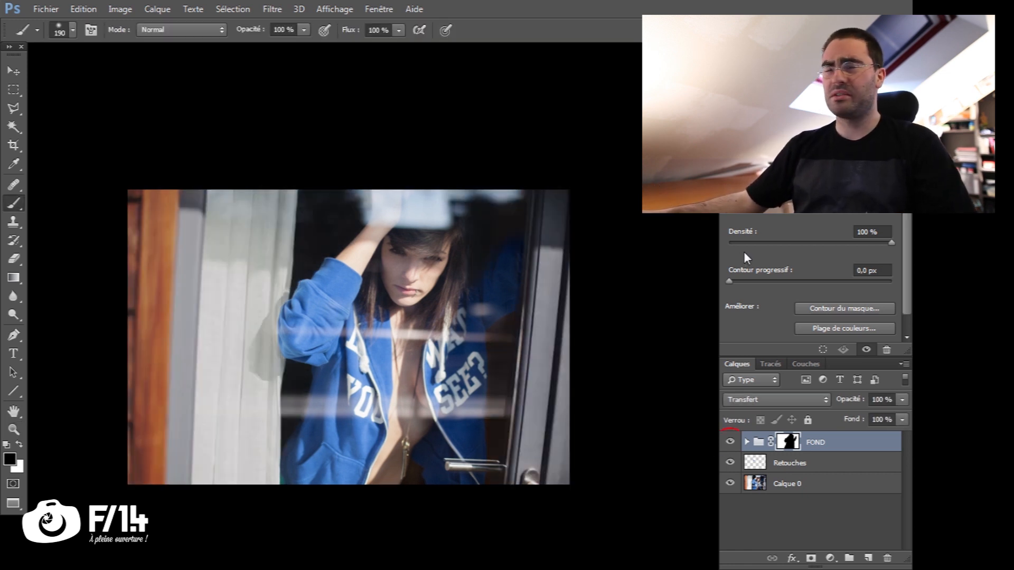
# Step: Create a layer group above FOND and name it PEAU
pyautogui.click(850, 559)
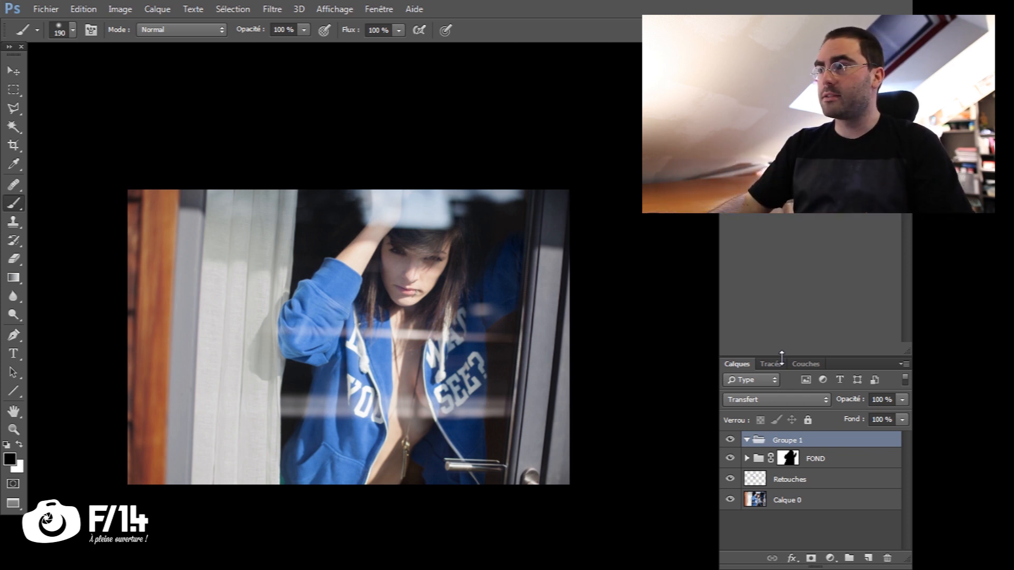
pyautogui.click(816, 444)
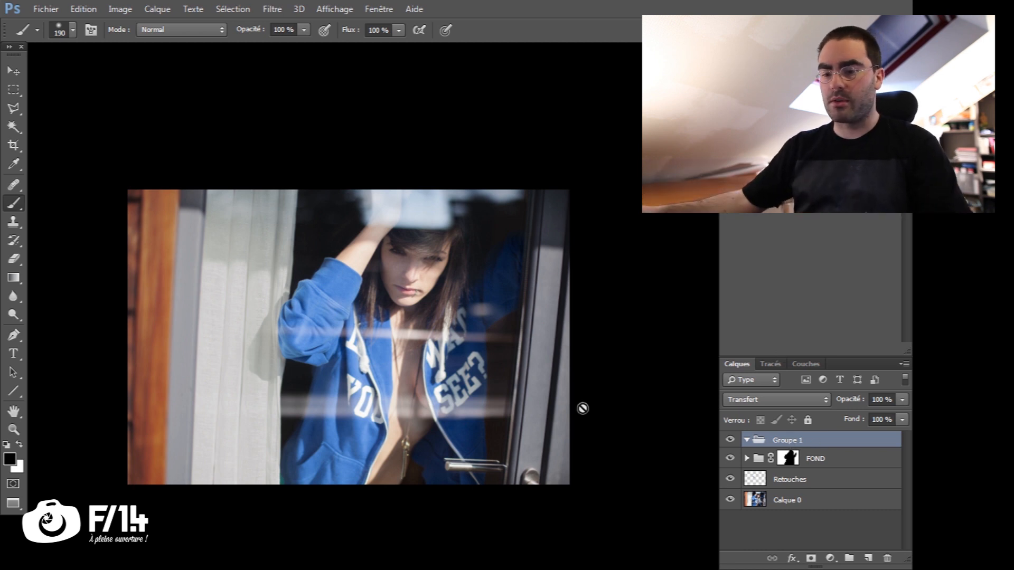
pyautogui.click(770, 440)
pyautogui.press('u')
pyautogui.doubleClick(787, 440)
pyautogui.write('PE')
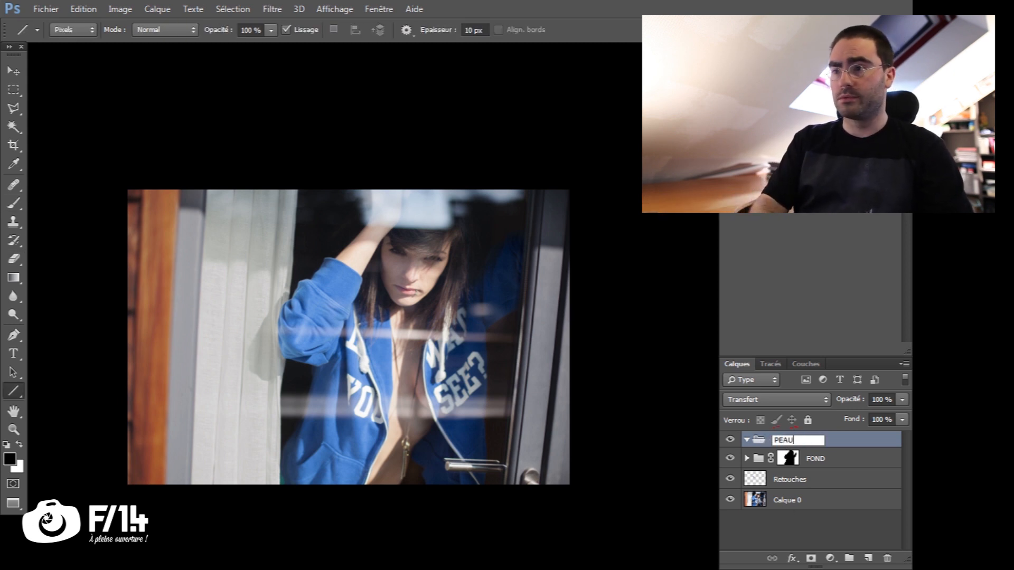
pyautogui.write('AU')
pyautogui.press('BackSpace')
pyautogui.press('Return')
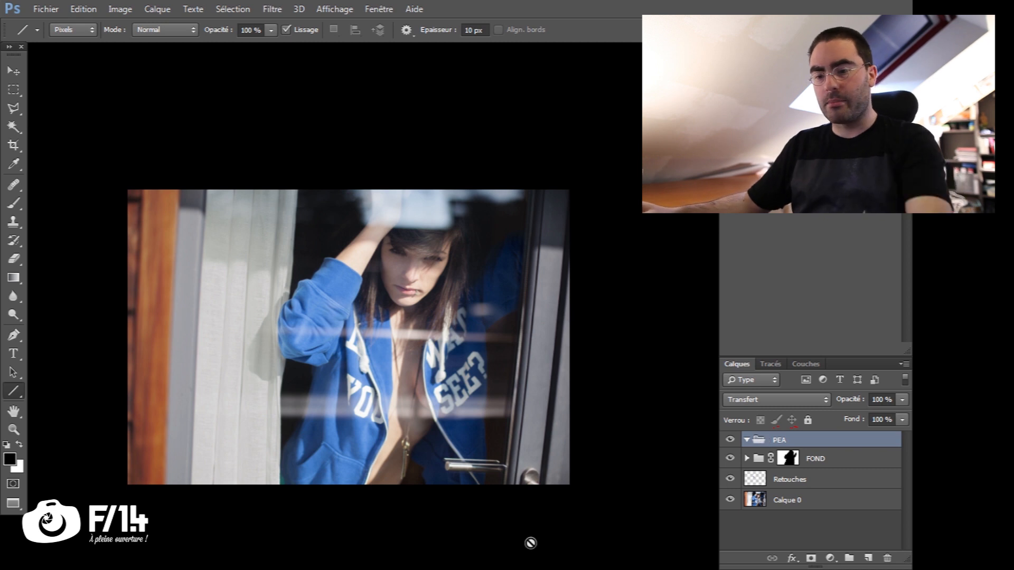
# Step: Add a Brightness/Contrast adjustment inside the PEAU group and raise its brightness and contrast slightly
pyautogui.click(830, 559)
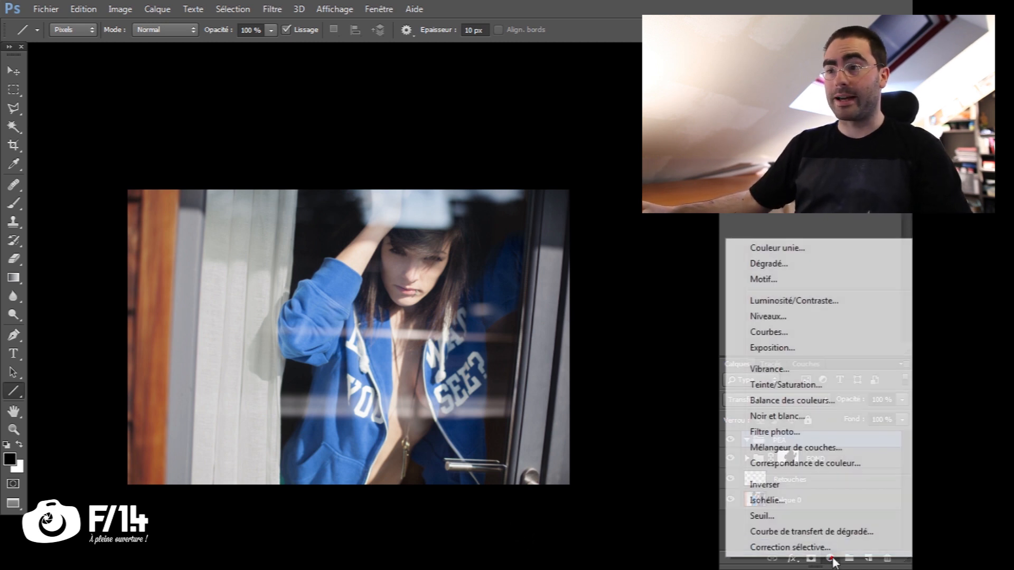
pyautogui.click(813, 301)
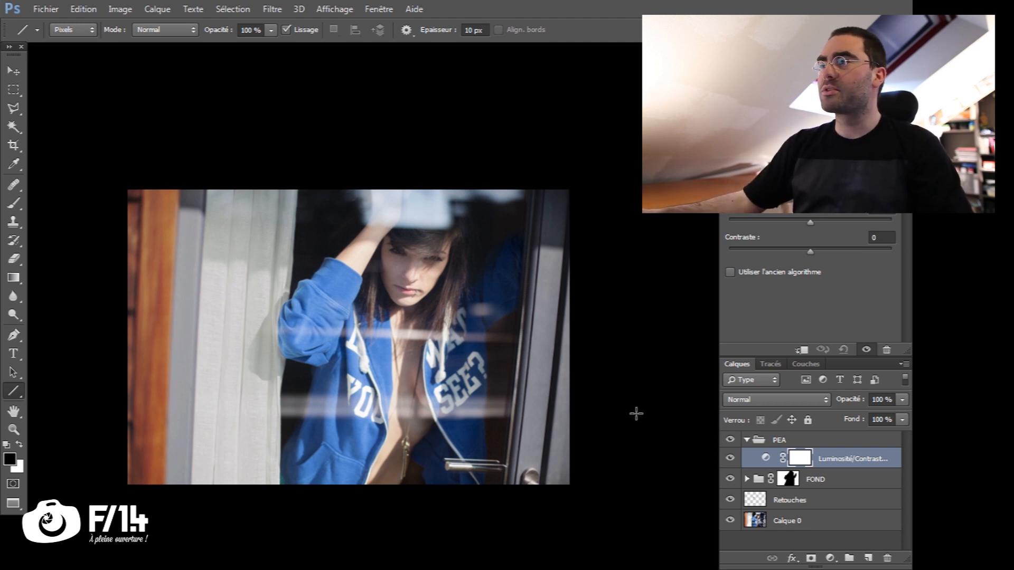
pyautogui.click(766, 458)
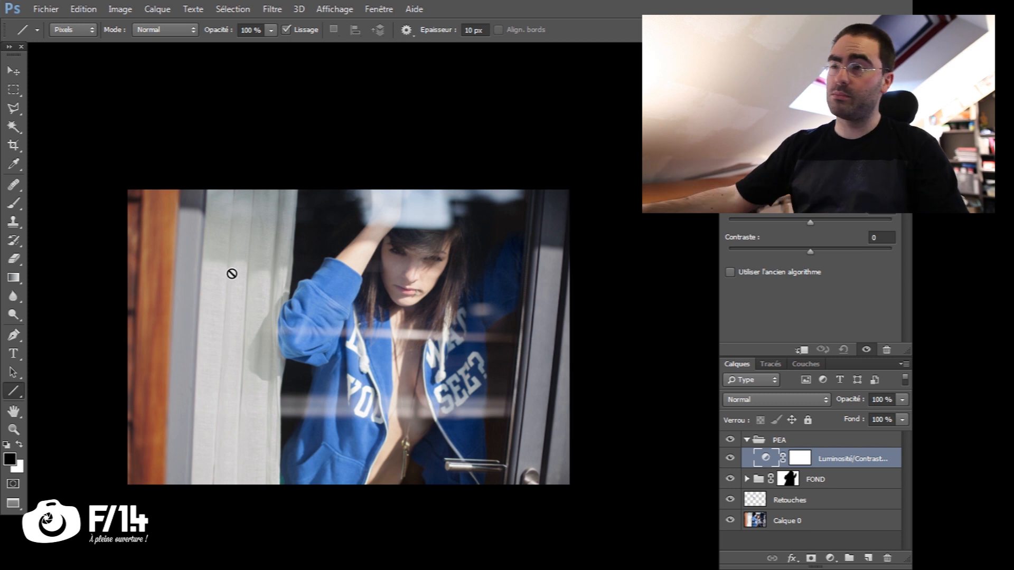
pyautogui.moveTo(818, 222); pyautogui.dragTo(820, 223)
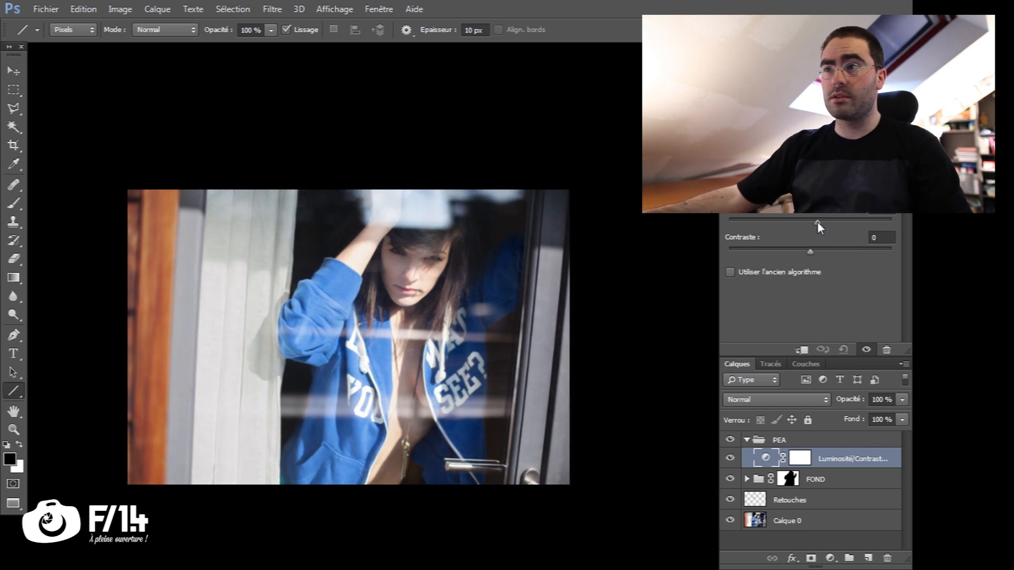
pyautogui.moveTo(810, 251); pyautogui.dragTo(822, 252)
# Step: Add a black mask to the PEAU group and paint white over the woman's face, neck, chest and raised forearm
pyautogui.click(780, 441)
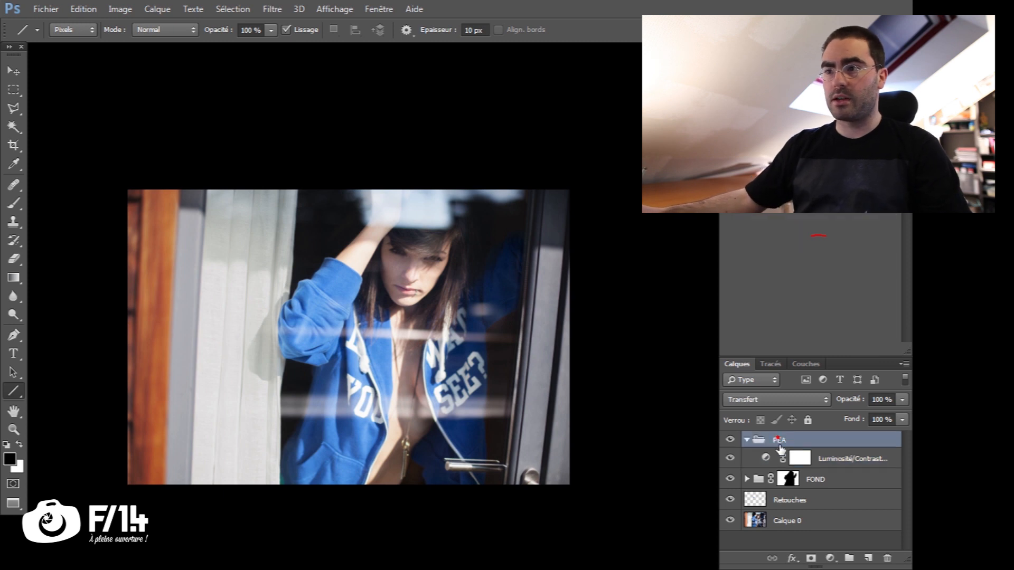
pyautogui.keyDown('alt'); pyautogui.click(811, 558); pyautogui.keyUp('alt')
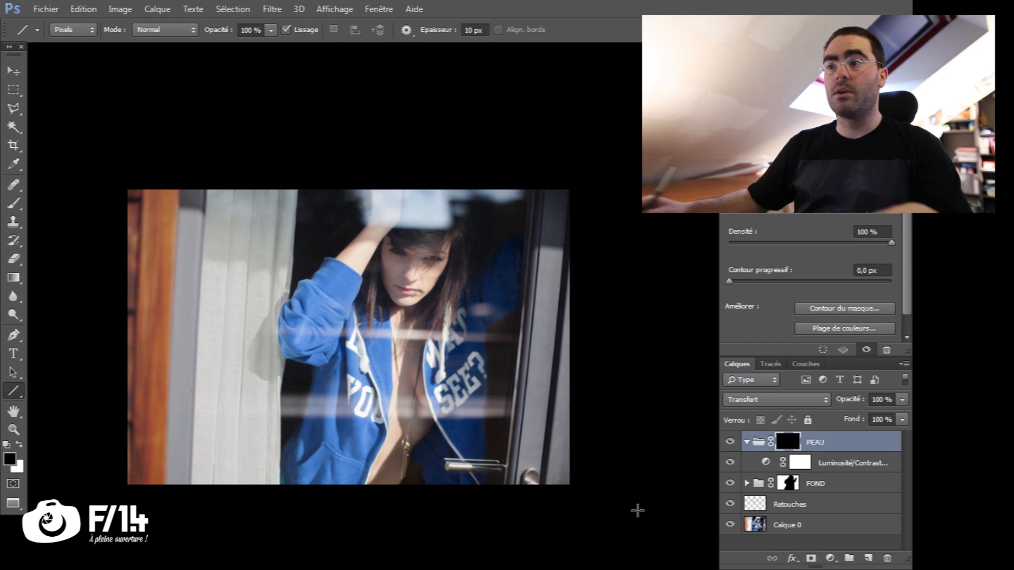
pyautogui.press('b')
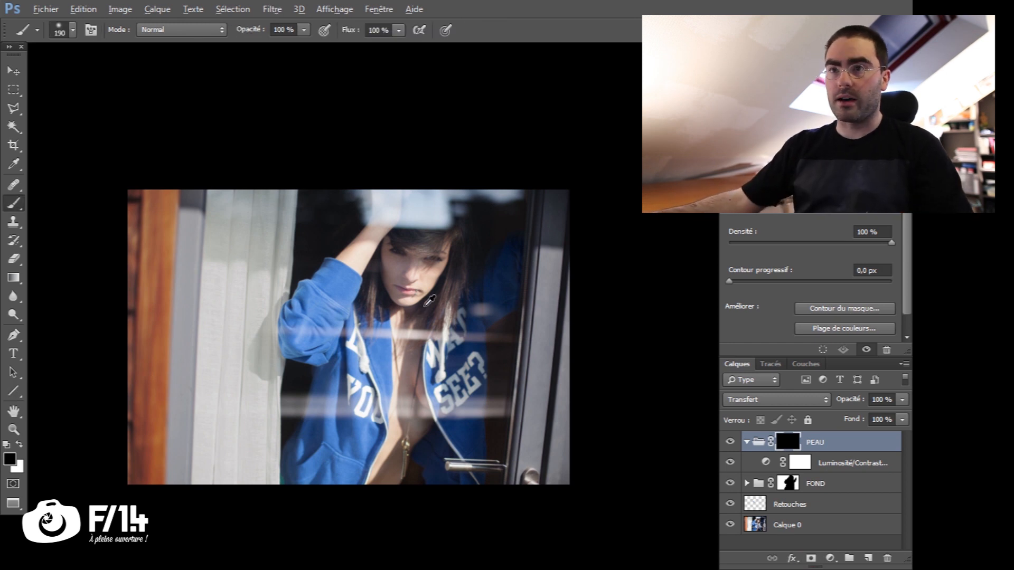
pyautogui.keyDown('alt'); pyautogui.rightClick(427, 301); pyautogui.keyUp('alt')
pyautogui.press('x')
pyautogui.keyDown('alt'); pyautogui.rightClick(393, 264); pyautogui.keyUp('alt')
pyautogui.keyDown('alt'); pyautogui.rightClick(391, 263); pyautogui.keyUp('alt')
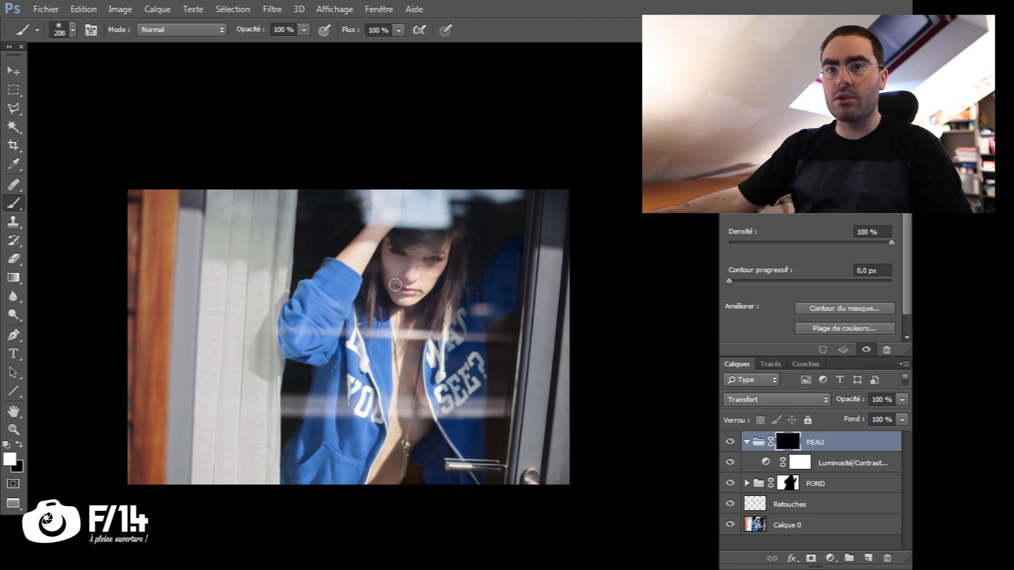
pyautogui.click(394, 321)
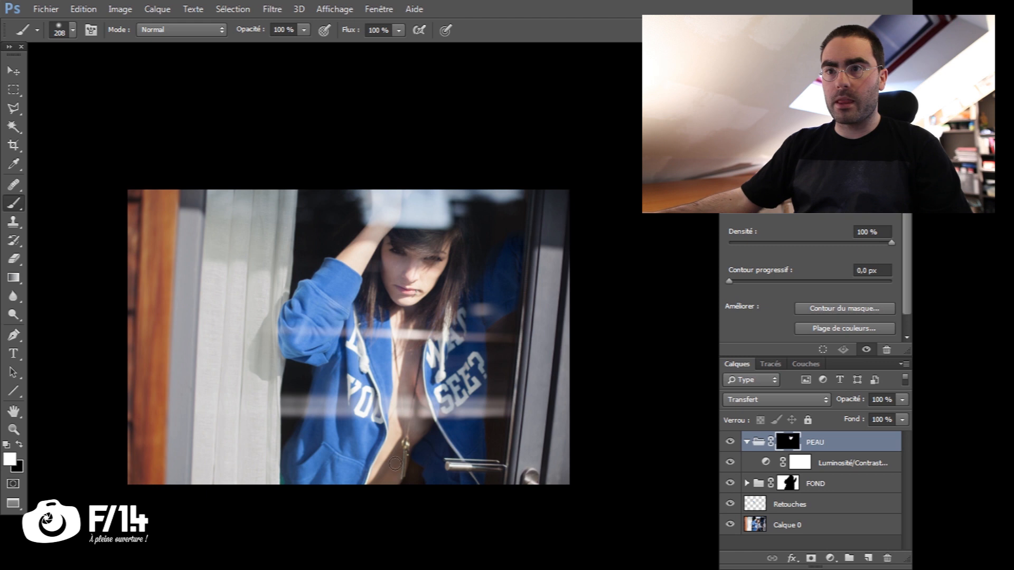
pyautogui.moveTo(397, 478); pyautogui.dragTo(365, 216)
pyautogui.click(733, 443)
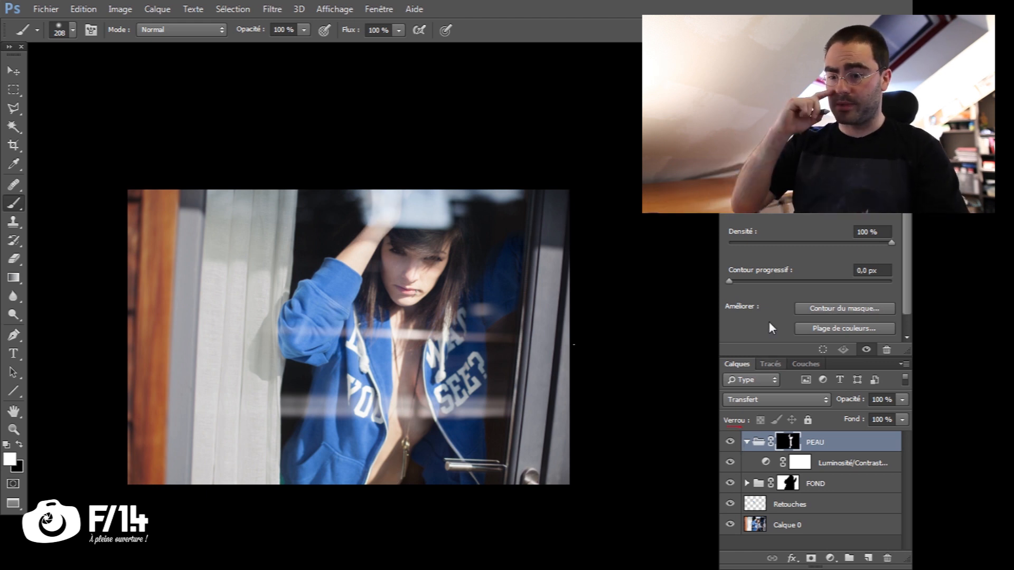
# Step: Create a layer group above PEAU and name it CHEVEUX
pyautogui.hotkey('ctrl', 'g')
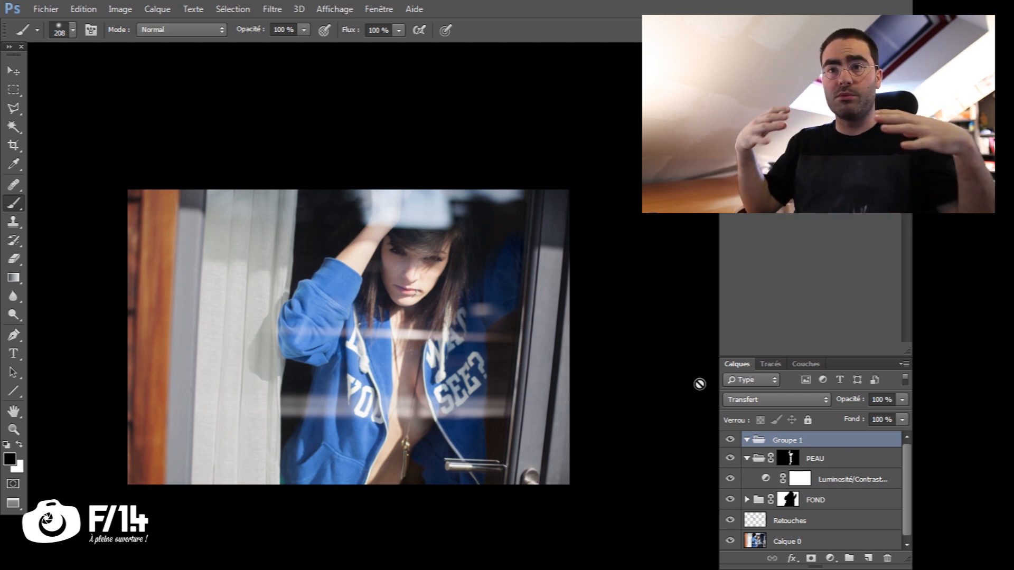
pyautogui.doubleClick(786, 441)
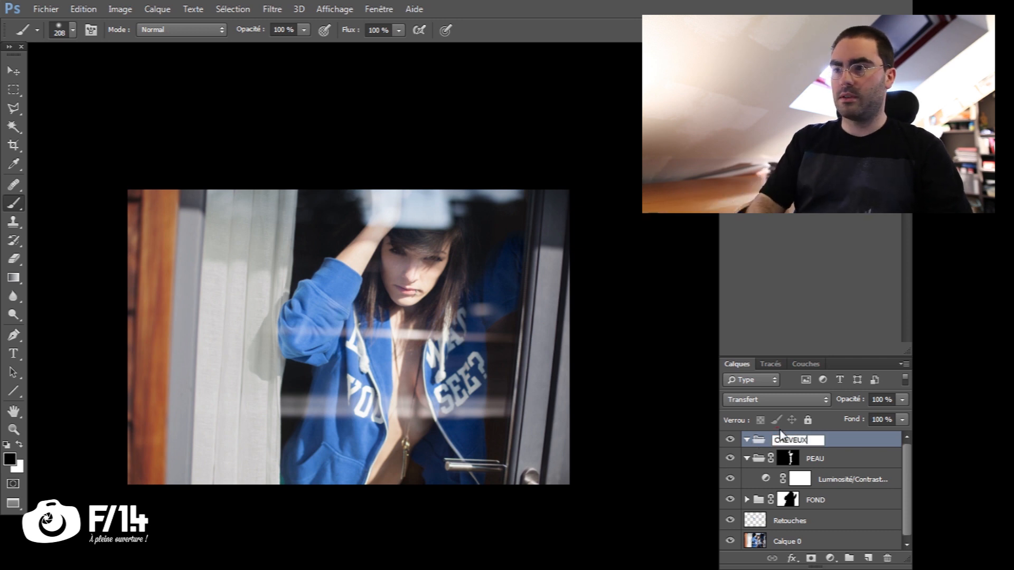
pyautogui.write('CHEVEUX')
pyautogui.press('Return')
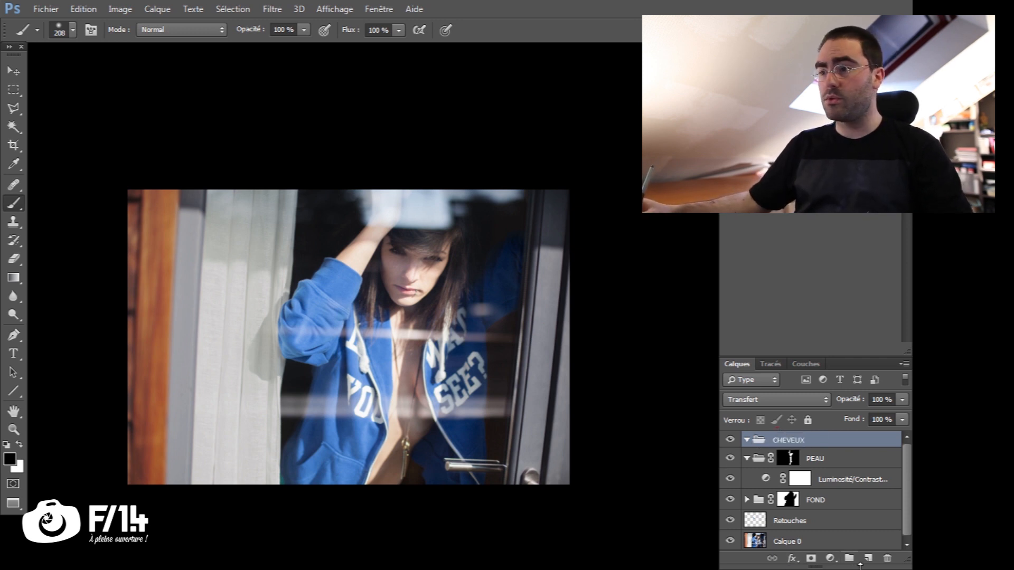
# Step: Add a Curves adjustment inside the CHEVEUX group and shape it with two points that slightly darken the shadows
pyautogui.click(831, 558)
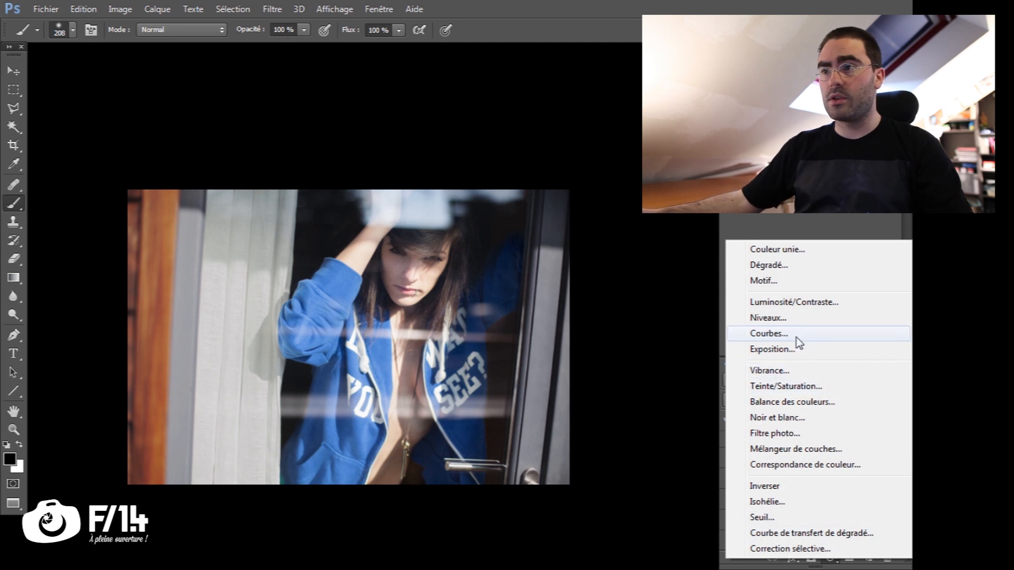
pyautogui.click(797, 338)
pyautogui.click(801, 305)
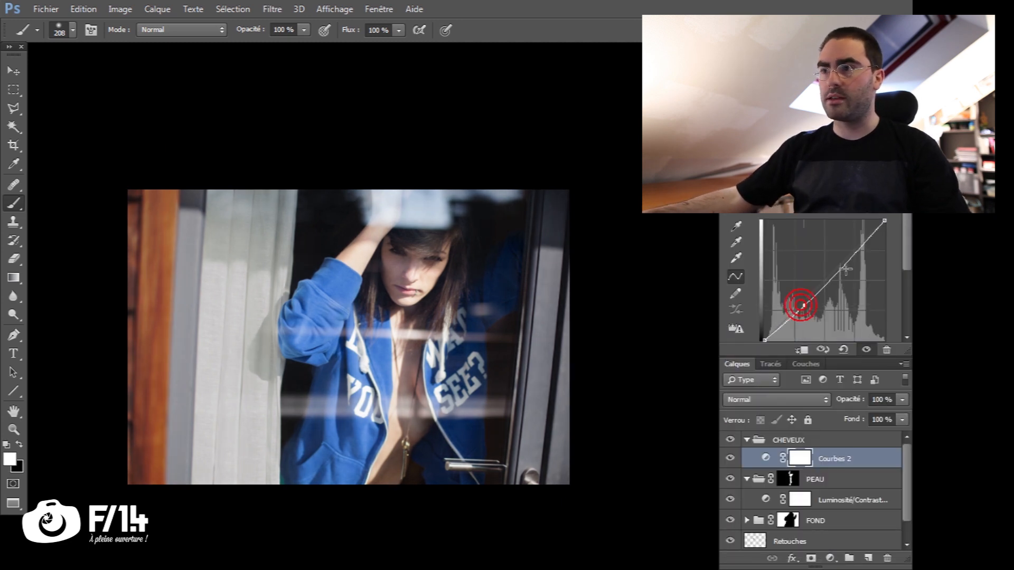
pyautogui.moveTo(846, 269); pyautogui.dragTo(837, 270)
pyautogui.moveTo(805, 306); pyautogui.dragTo(806, 303)
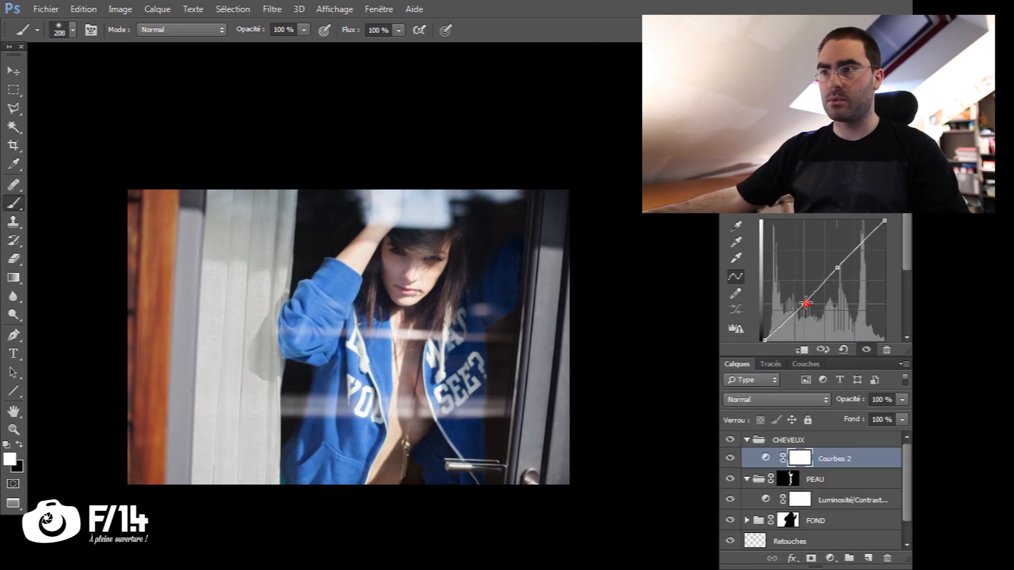
pyautogui.moveTo(838, 268); pyautogui.dragTo(797, 312)
pyautogui.moveTo(824, 281); pyautogui.dragTo(826, 282)
pyautogui.click(796, 313)
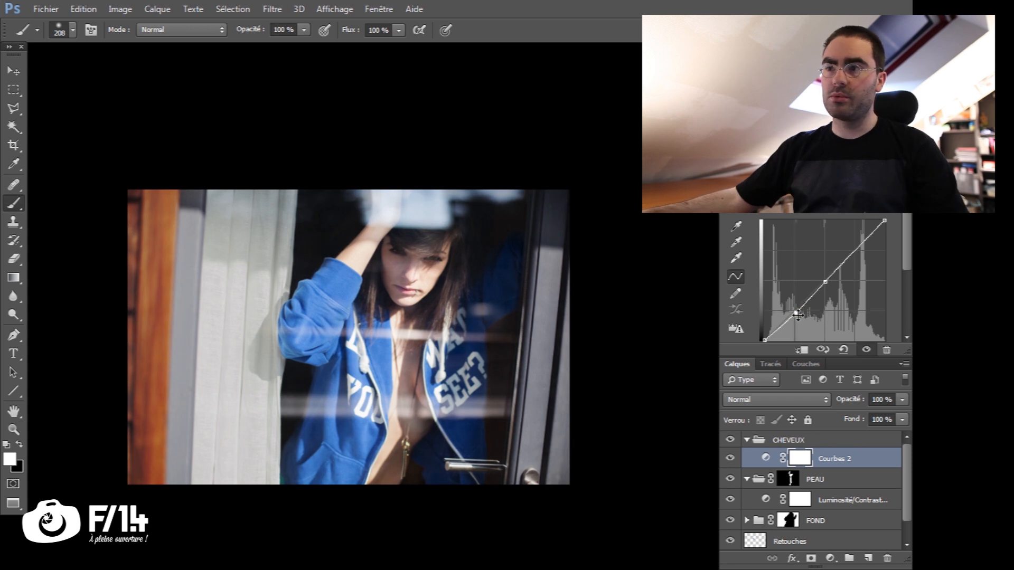
# Step: Add a black mask to the CHEVEUX group and paint white over the woman's hair with a larger brush
pyautogui.click(808, 440)
pyautogui.keyDown('alt'); pyautogui.click(810, 559); pyautogui.keyUp('alt')
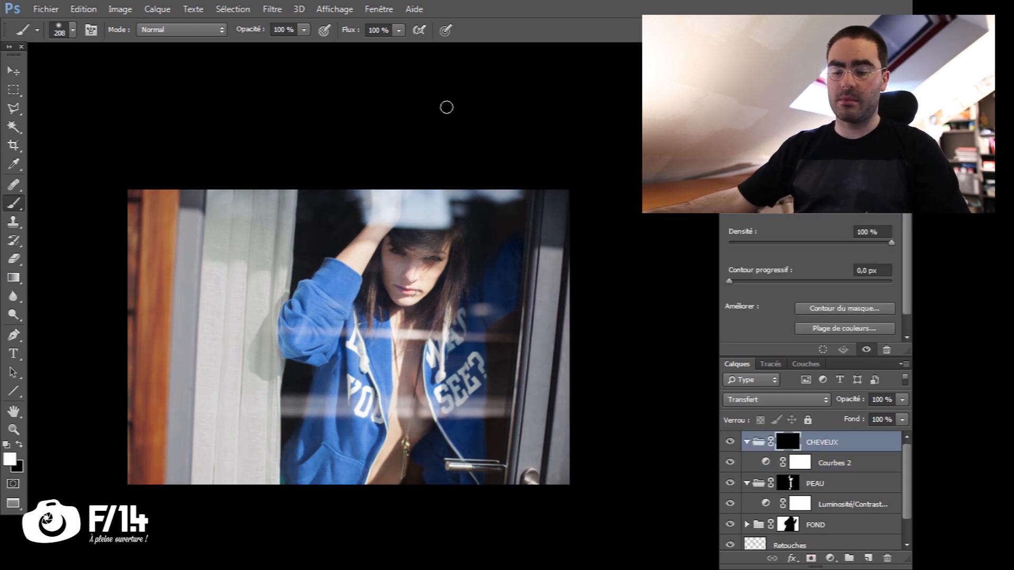
pyautogui.press(']')
pyautogui.press('x')
pyautogui.press('x')
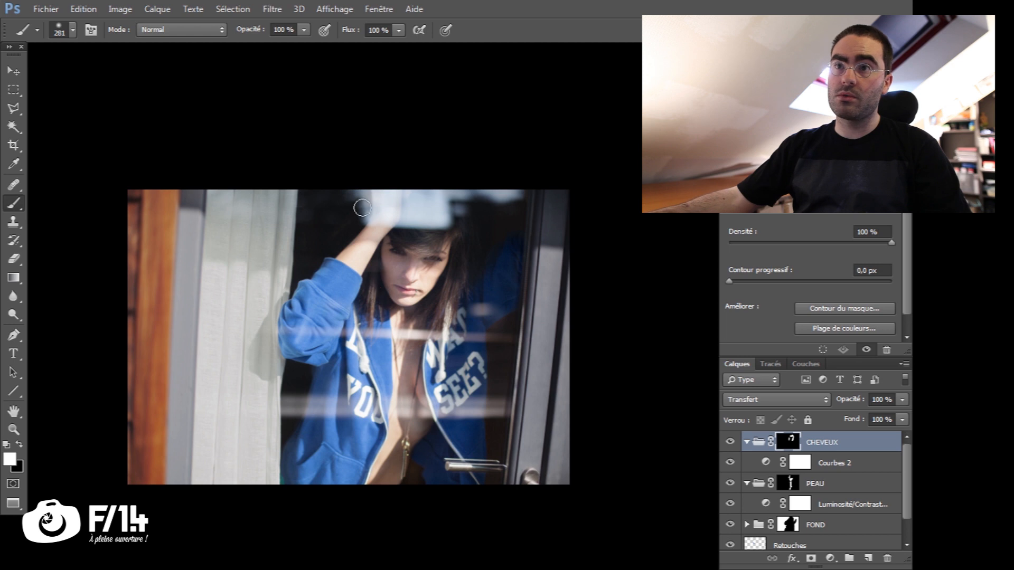
# Step: Collapse the CHEVEUX and PEAU groups and compare the original photo with the retouched version
pyautogui.click(747, 442)
pyautogui.click(747, 463)
pyautogui.click(730, 525)
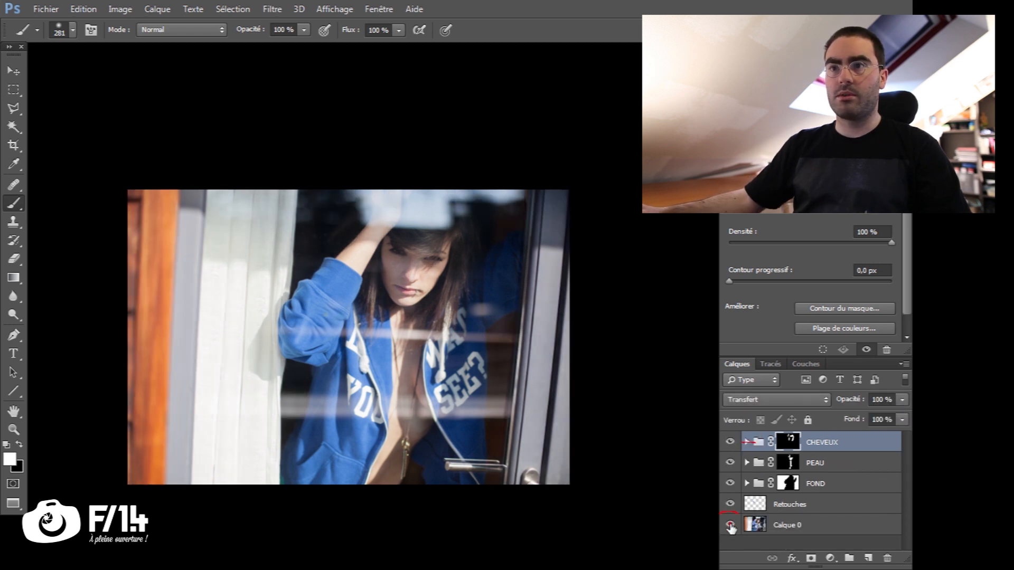
pyautogui.keyDown('alt'); pyautogui.click(732, 525); pyautogui.keyUp('alt')
pyautogui.keyDown('alt'); pyautogui.click(732, 525); pyautogui.keyUp('alt')
pyautogui.keyDown('alt'); pyautogui.click(733, 525); pyautogui.keyUp('alt')
pyautogui.keyDown('alt'); pyautogui.click(731, 525); pyautogui.keyUp('alt')
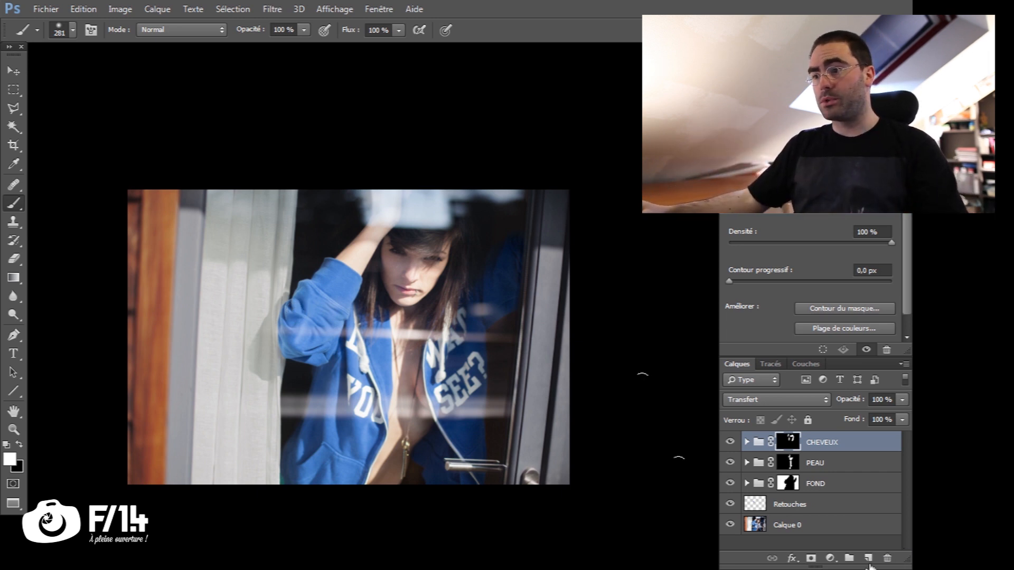
# Step: Create a SWEAT layer group above CHEVEUX and add a Curves adjustment inside it with a gentle contrast-boosting S-curve
pyautogui.click(850, 558)
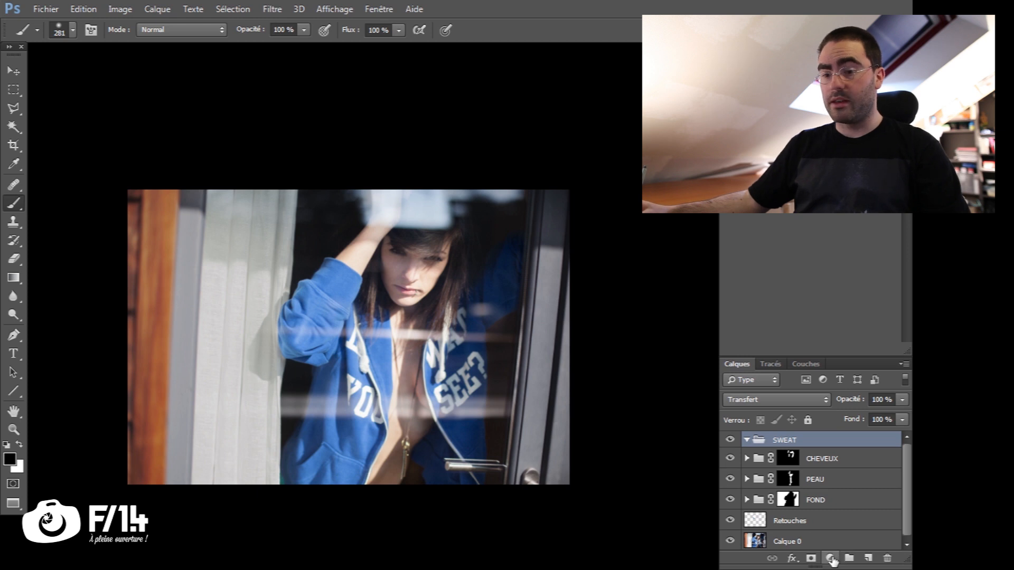
pyautogui.click(831, 558)
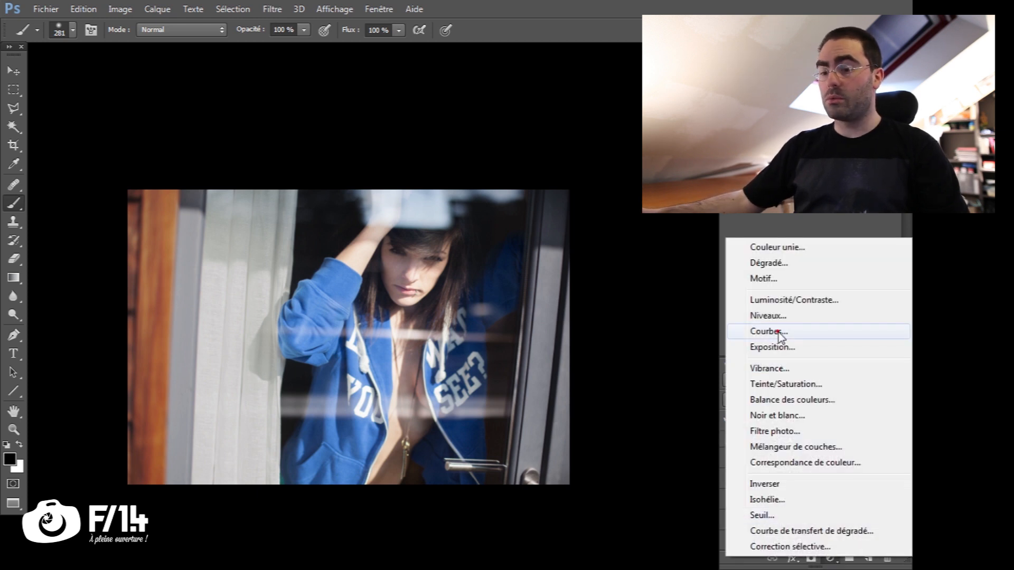
pyautogui.click(842, 333)
pyautogui.click(800, 312)
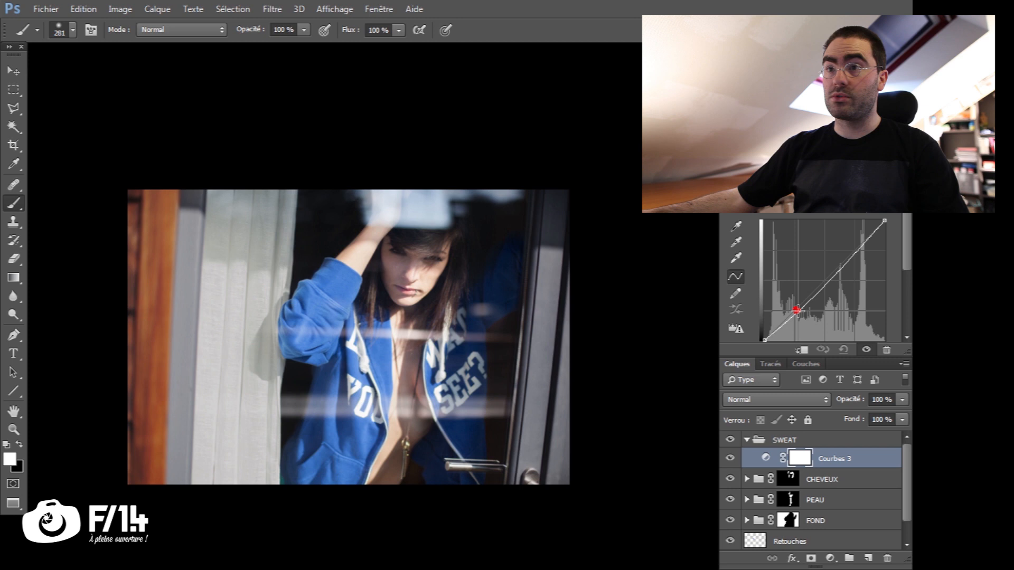
pyautogui.click(838, 262)
pyautogui.moveTo(799, 312); pyautogui.dragTo(796, 316)
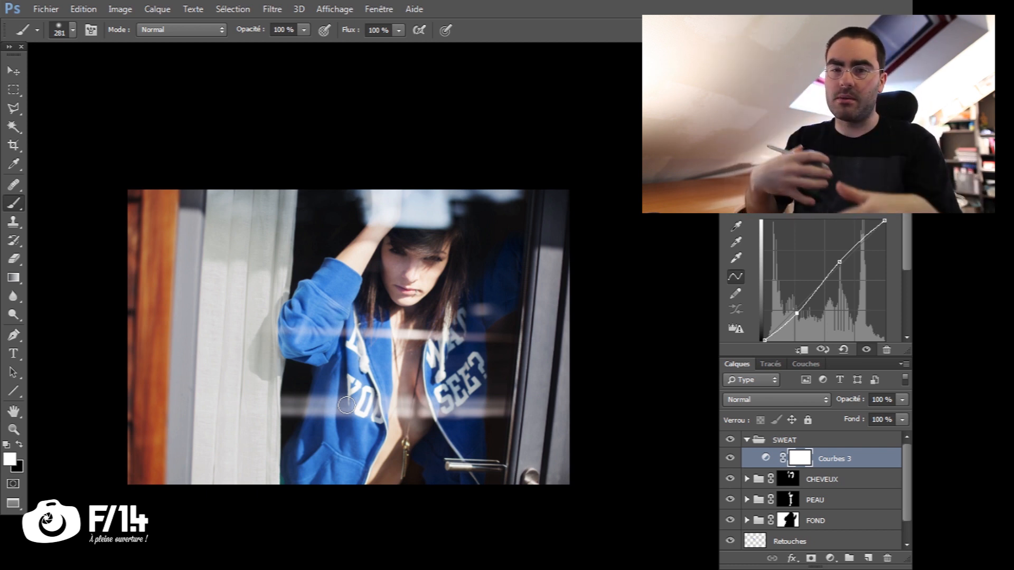
# Step: Add a Brightness/Contrast adjustment to the SWEAT group, lowering brightness slightly and setting contrast to 25
pyautogui.click(830, 558)
pyautogui.click(795, 301)
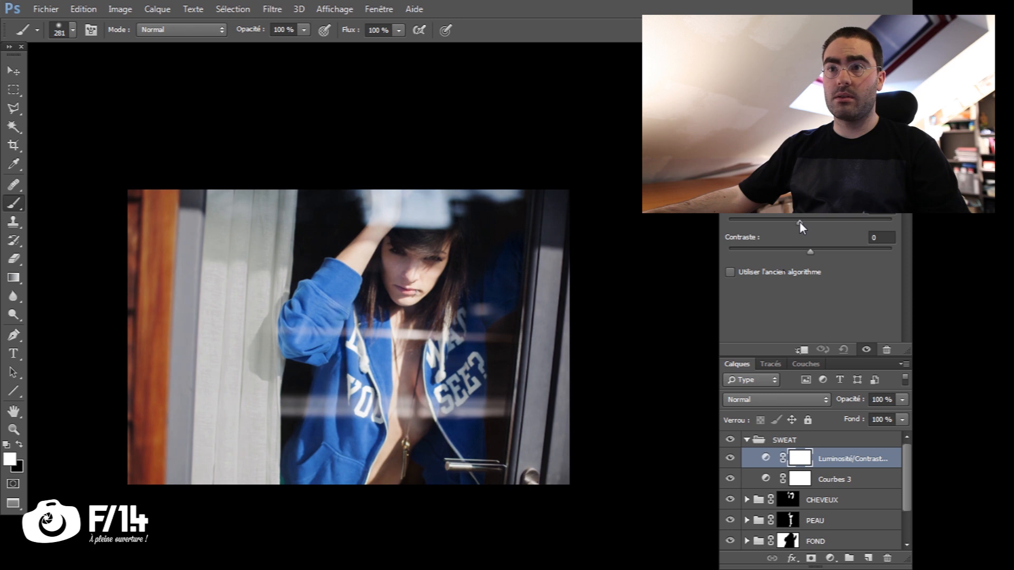
pyautogui.moveTo(799, 221); pyautogui.dragTo(829, 255)
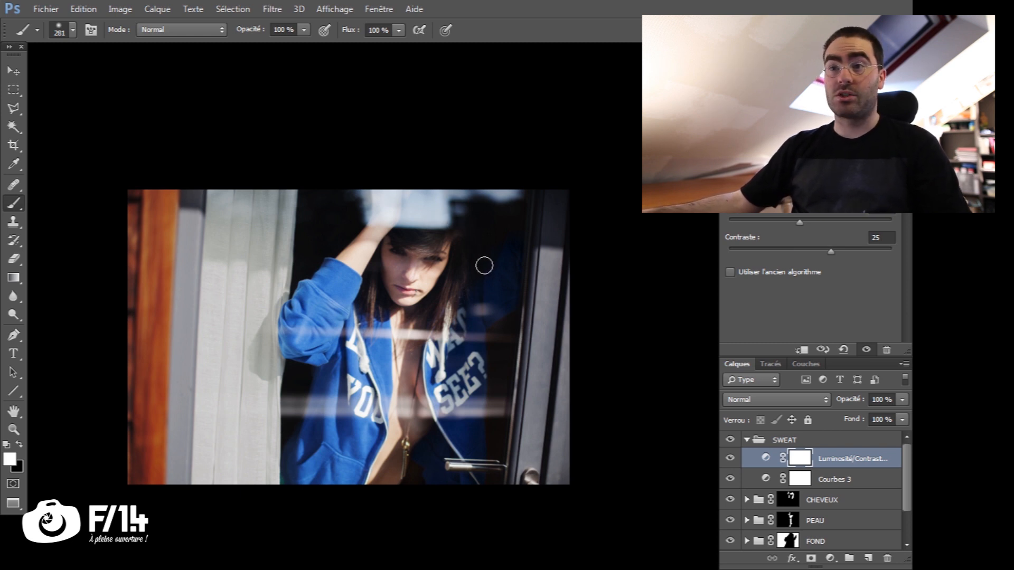
pyautogui.press('x')
# Step: Add a Vibrance adjustment at the top of the SWEAT group
pyautogui.click(814, 443)
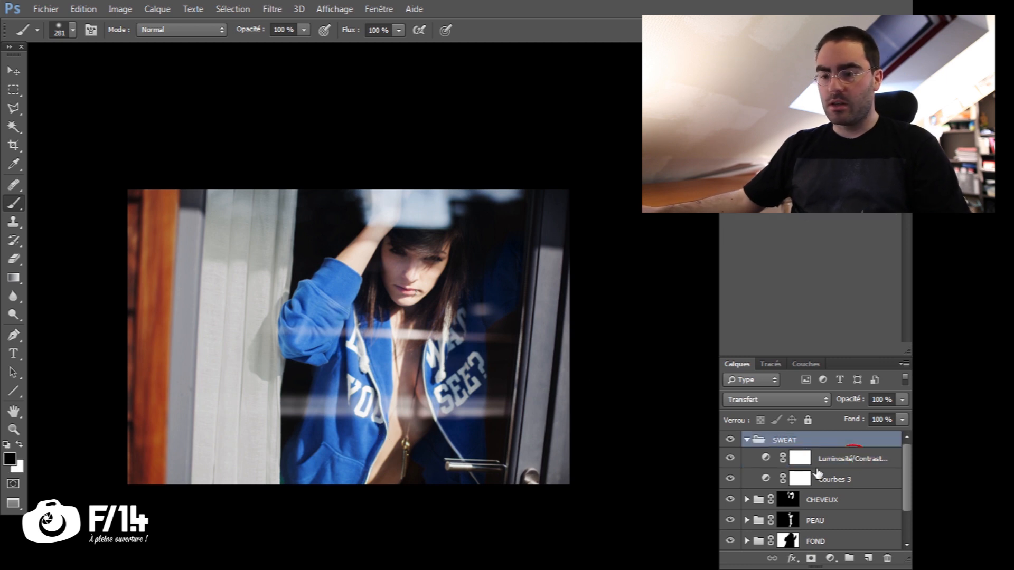
pyautogui.click(832, 559)
pyautogui.click(790, 368)
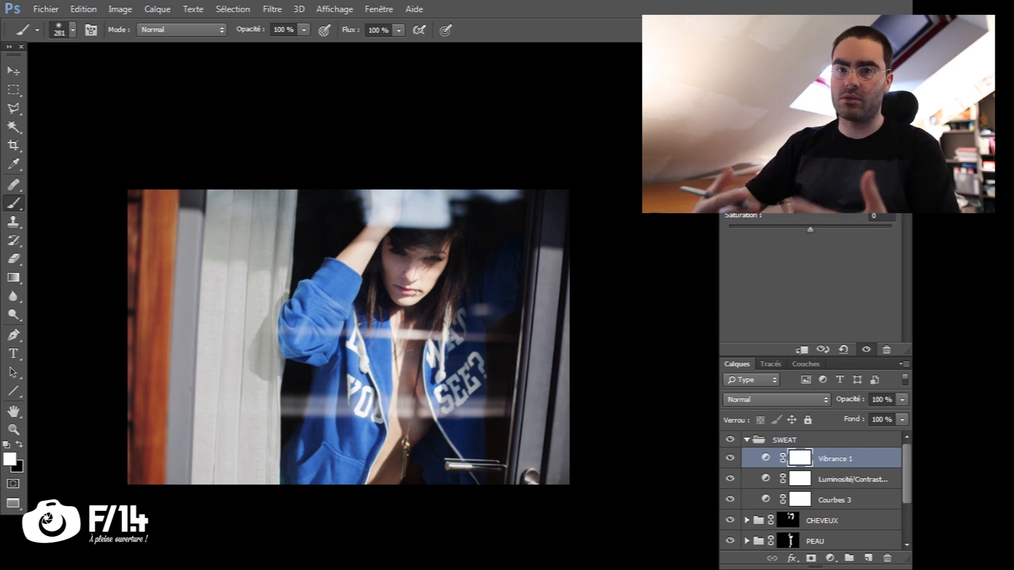
# Step: Check the image with and without the SWEAT group and add a black mask to that group
pyautogui.click(729, 440)
pyautogui.click(729, 440)
pyautogui.click(808, 439)
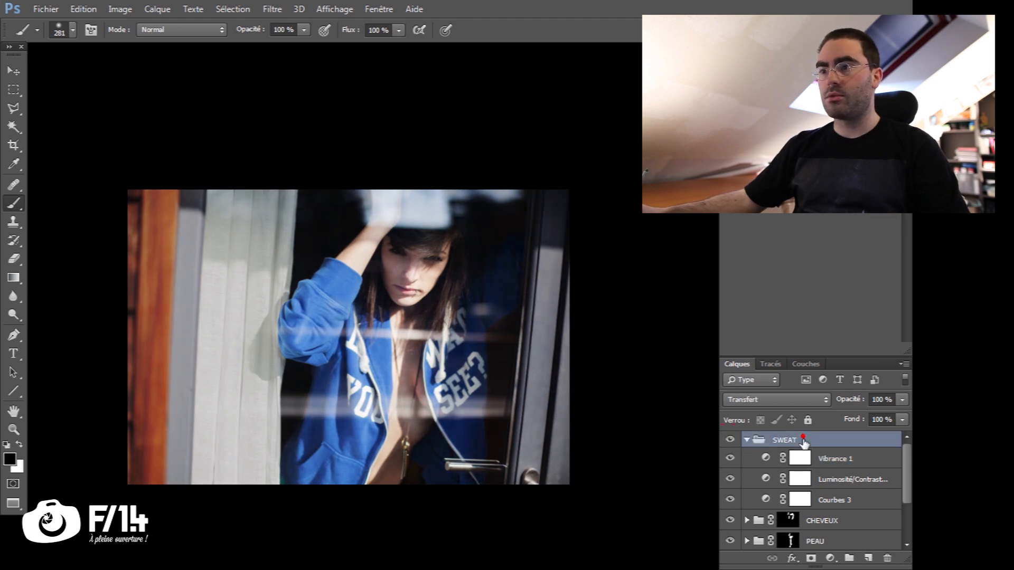
pyautogui.keyDown('alt'); pyautogui.click(812, 559); pyautogui.keyUp('alt')
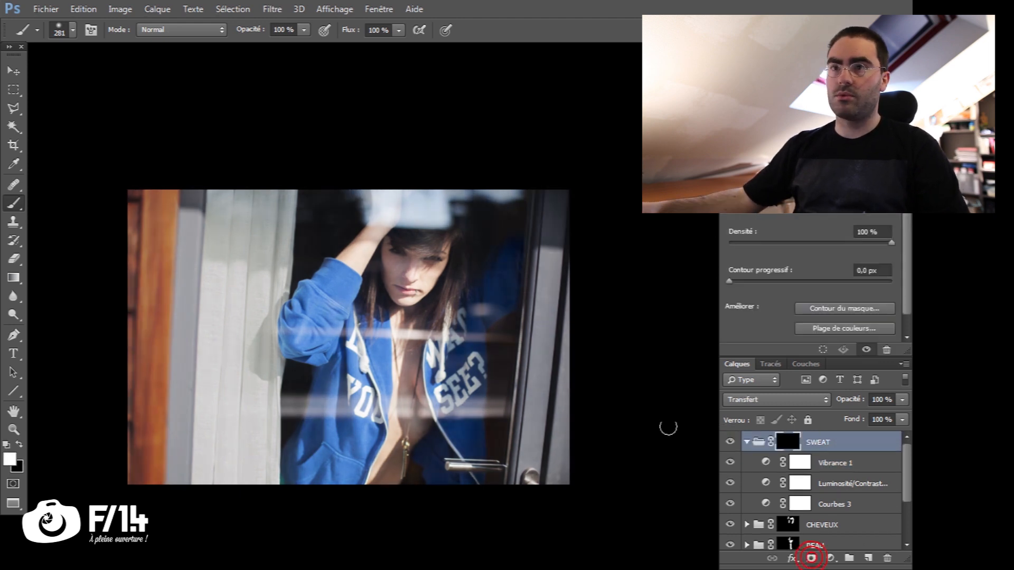
# Step: Paint white on the SWEAT group mask over both sleeves and both front panels of the sweatshirt
pyautogui.keyDown('alt'); pyautogui.rightClick(319, 303); pyautogui.keyUp('alt')
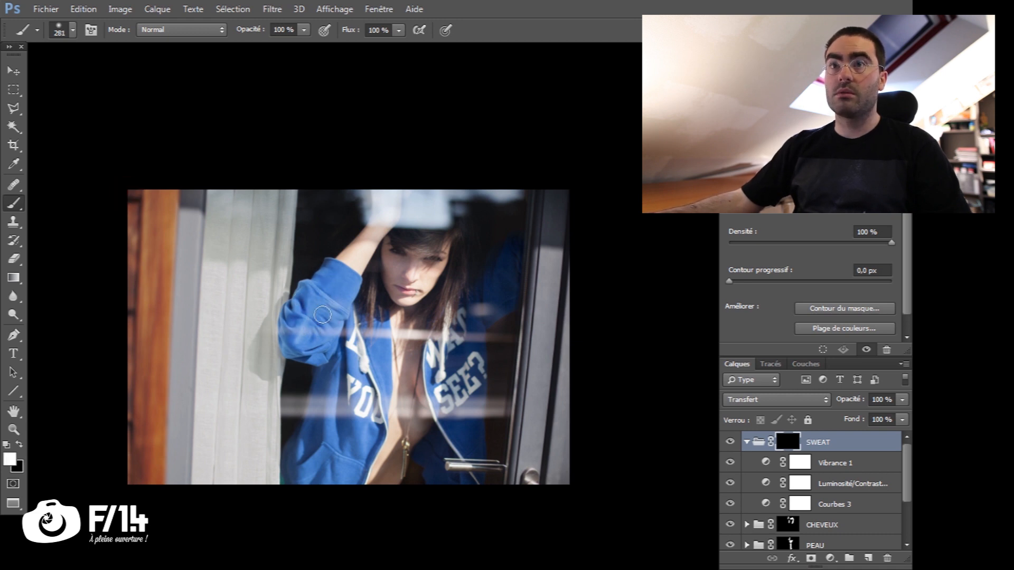
pyautogui.moveTo(335, 318)
pyautogui.mouseDown()
pyautogui.moveTo(341, 291)
pyautogui.moveTo(326, 434)
pyautogui.moveTo(298, 467)
pyautogui.moveTo(338, 484)
pyautogui.moveTo(370, 430)
pyautogui.moveTo(376, 343)
pyautogui.moveTo(346, 373)
pyautogui.mouseUp()
pyautogui.moveTo(448, 355)
pyautogui.mouseDown()
pyautogui.moveTo(441, 322)
pyautogui.moveTo(472, 380)
pyautogui.moveTo(457, 488)
pyautogui.moveTo(473, 459)
pyautogui.moveTo(471, 324)
pyautogui.mouseUp()
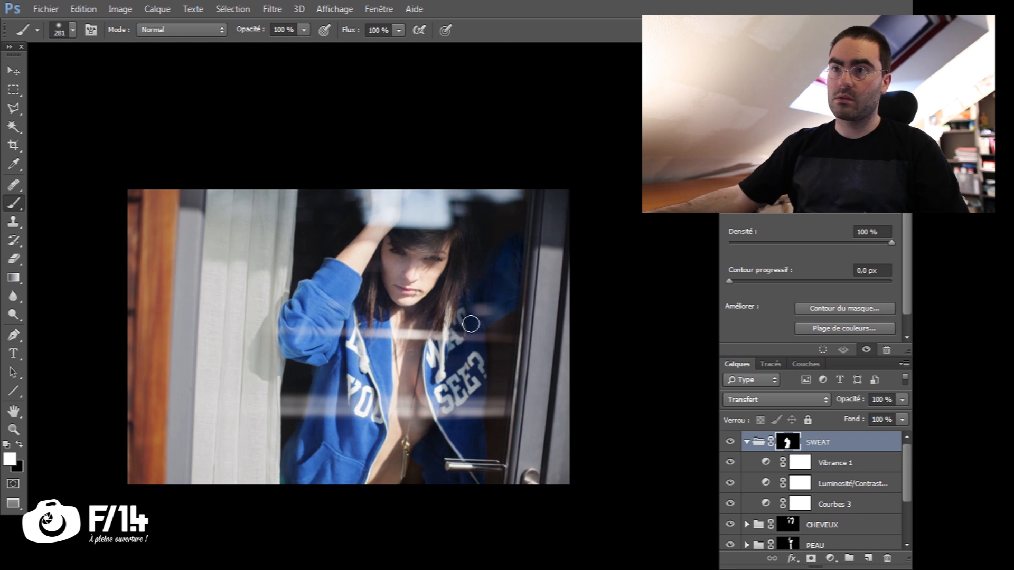
pyautogui.moveTo(505, 270); pyautogui.dragTo(508, 298)
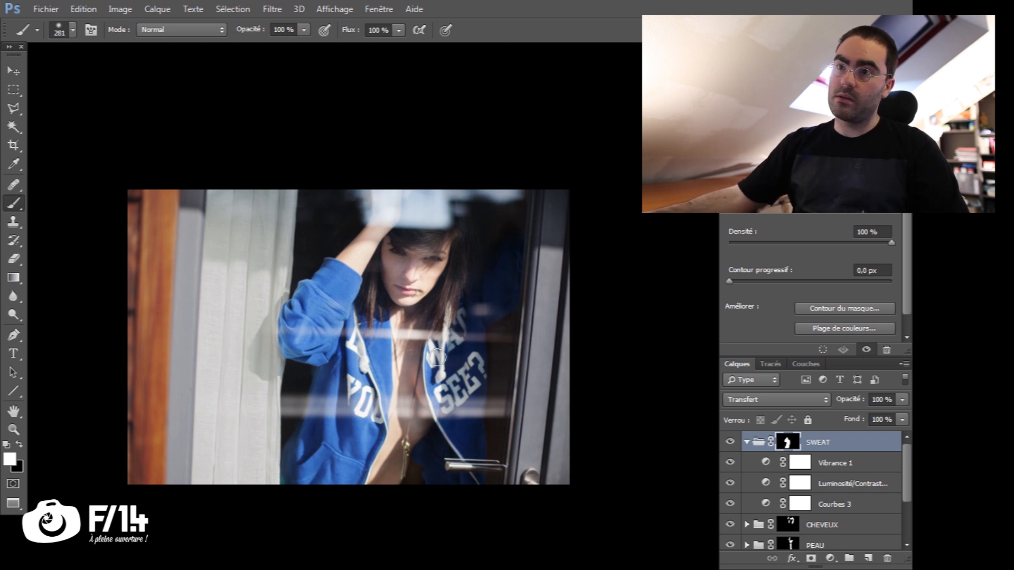
pyautogui.moveTo(330, 347); pyautogui.dragTo(352, 460)
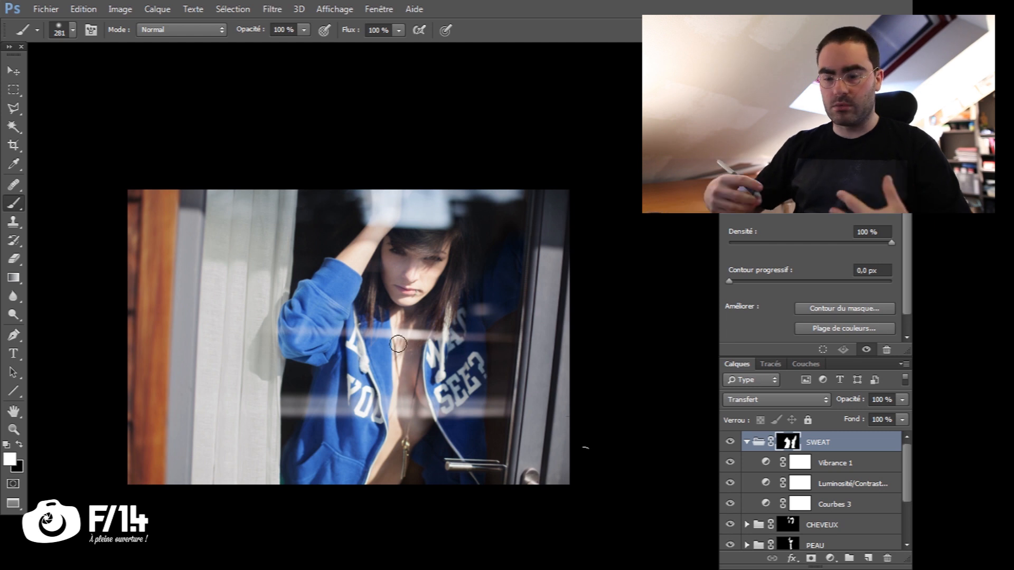
# Step: Refine the SWEAT mask in black with a larger soft brush at reduced opacity, and collapse the group
pyautogui.press('x')
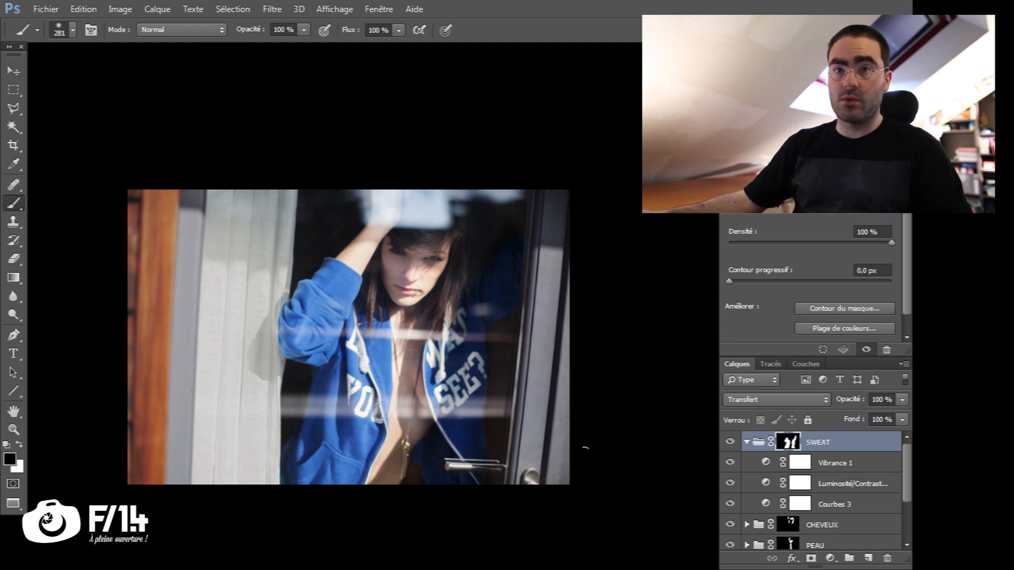
pyautogui.moveTo(394, 382); pyautogui.dragTo(426, 385)
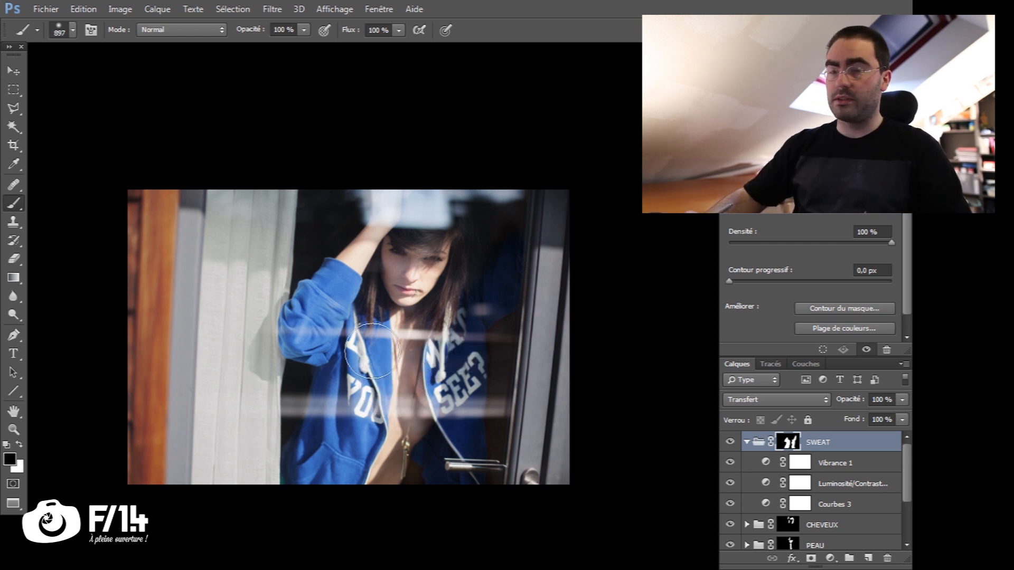
pyautogui.moveTo(554, 363); pyautogui.dragTo(544, 328)
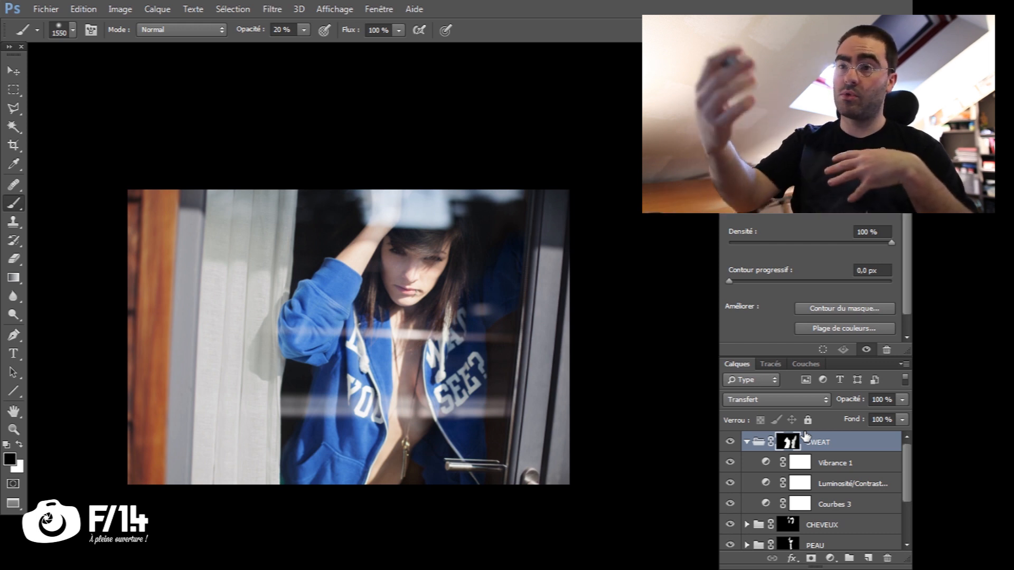
pyautogui.click(747, 442)
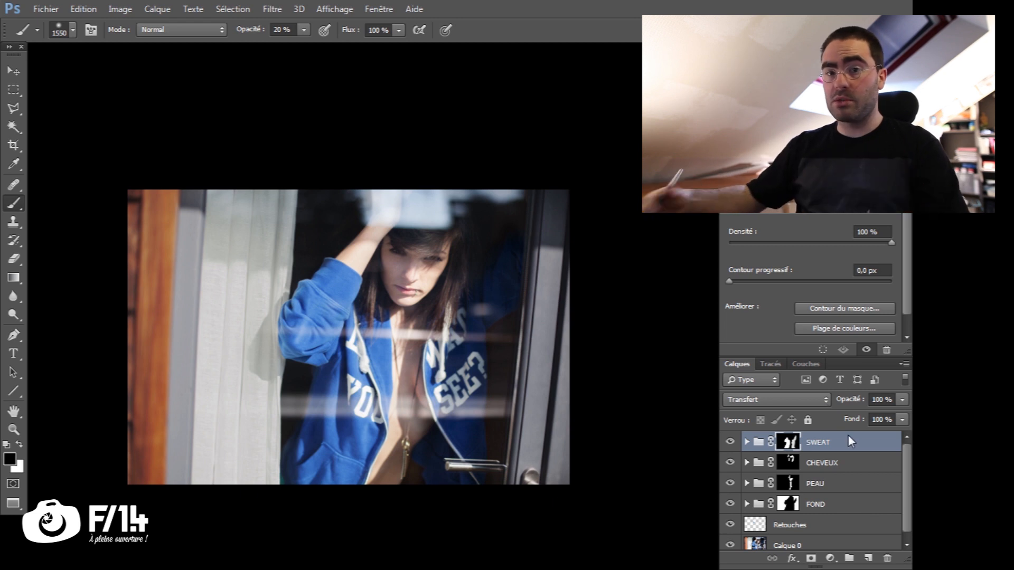
# Step: Create a new layer above SWEAT in Lumière tamisée mode, filled with the neutral 50% gray
pyautogui.keyDown('alt'); pyautogui.click(869, 559); pyautogui.keyUp('alt')
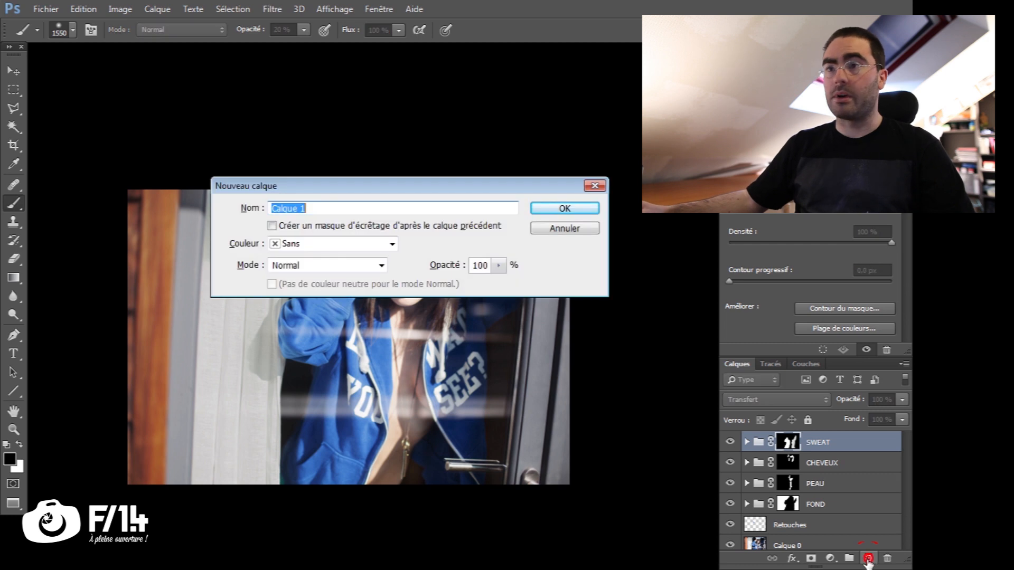
pyautogui.click(307, 264)
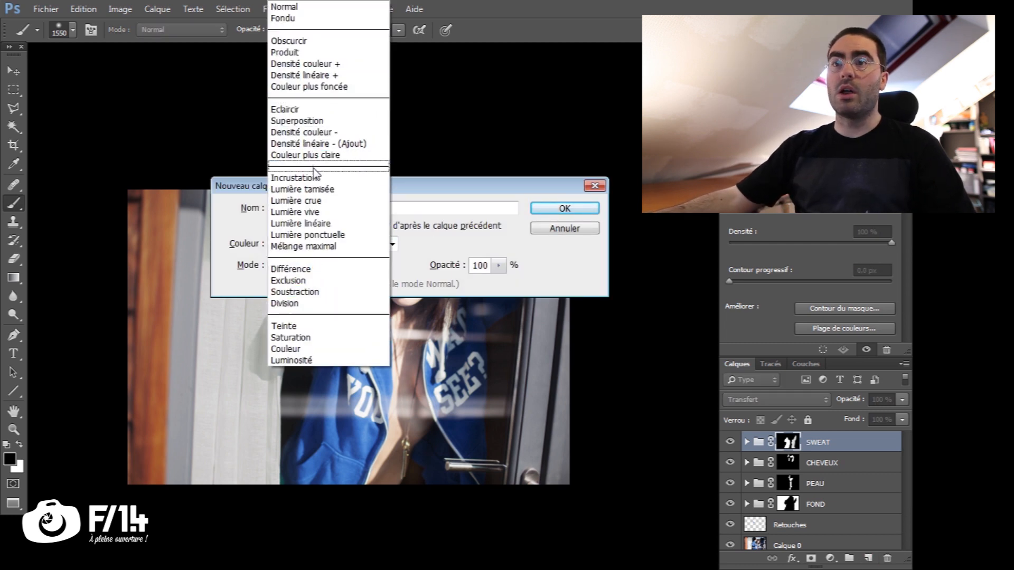
pyautogui.click(313, 189)
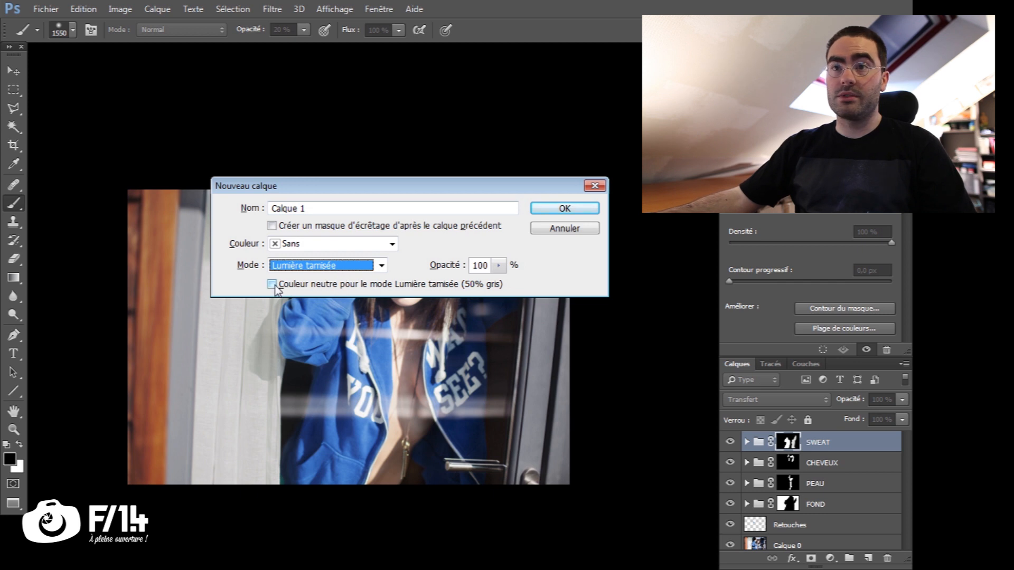
pyautogui.click(294, 285)
pyautogui.click(564, 209)
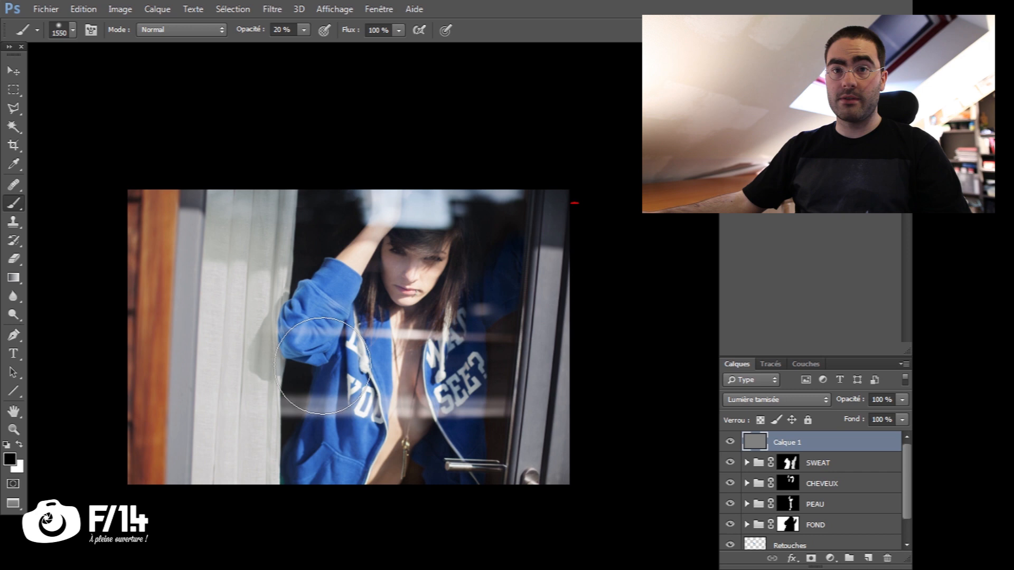
# Step: Darken the wooden frame and curtain side of the photo on the gray layer with a large black brush at 10% opacity
pyautogui.moveTo(392, 347); pyautogui.dragTo(345, 355)
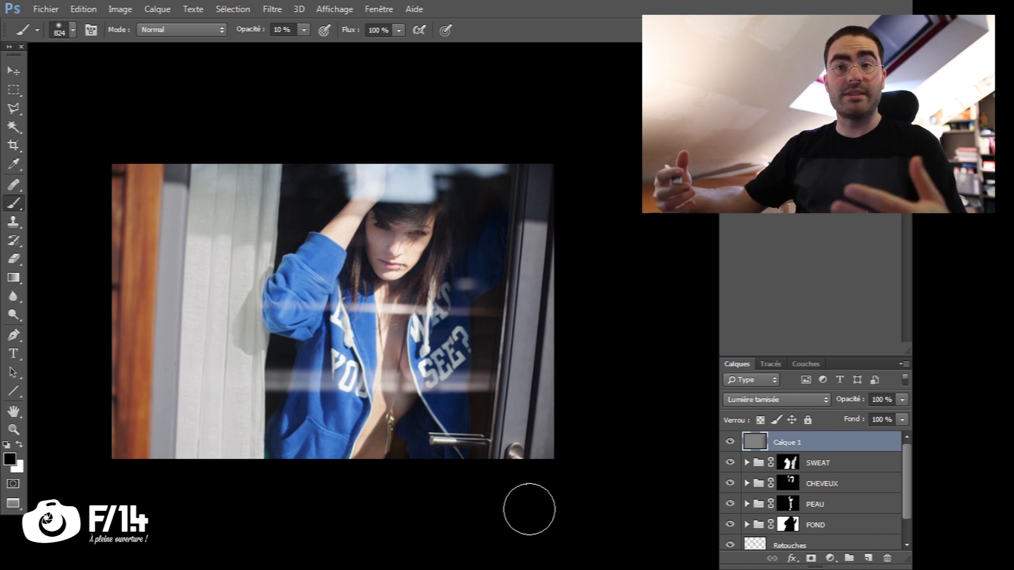
pyautogui.moveTo(261, 405); pyautogui.dragTo(309, 393)
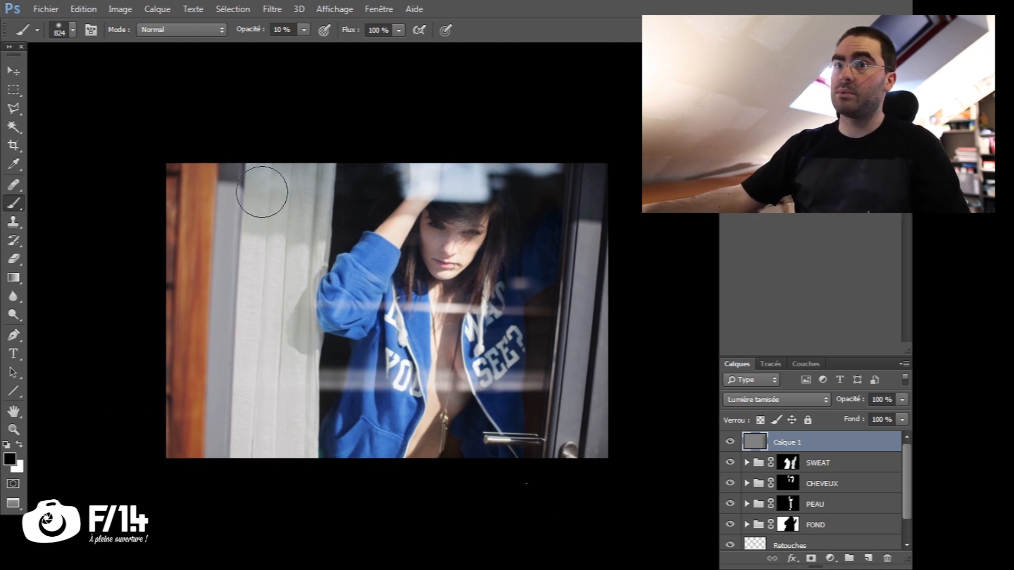
pyautogui.moveTo(193, 267); pyautogui.dragTo(223, 267)
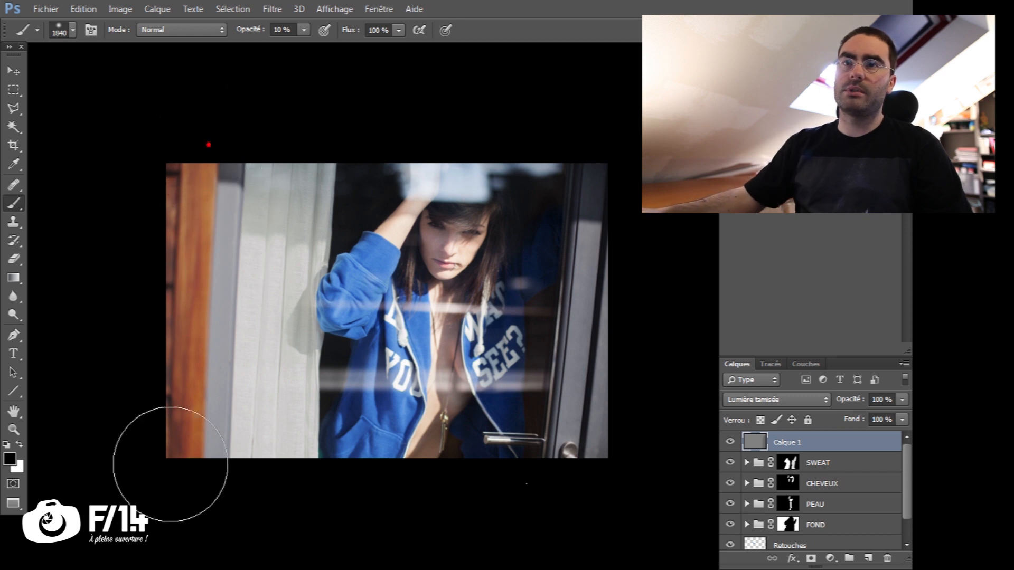
# Step: Resize the brush to 589 px and set its hardness to 0% for soft dodge-and-burn strokes
pyautogui.keyDown('alt'); pyautogui.click(406, 275); pyautogui.keyUp('alt')
pyautogui.moveTo(435, 245); pyautogui.dragTo(376, 254)
pyautogui.moveTo(399, 279); pyautogui.dragTo(367, 290)
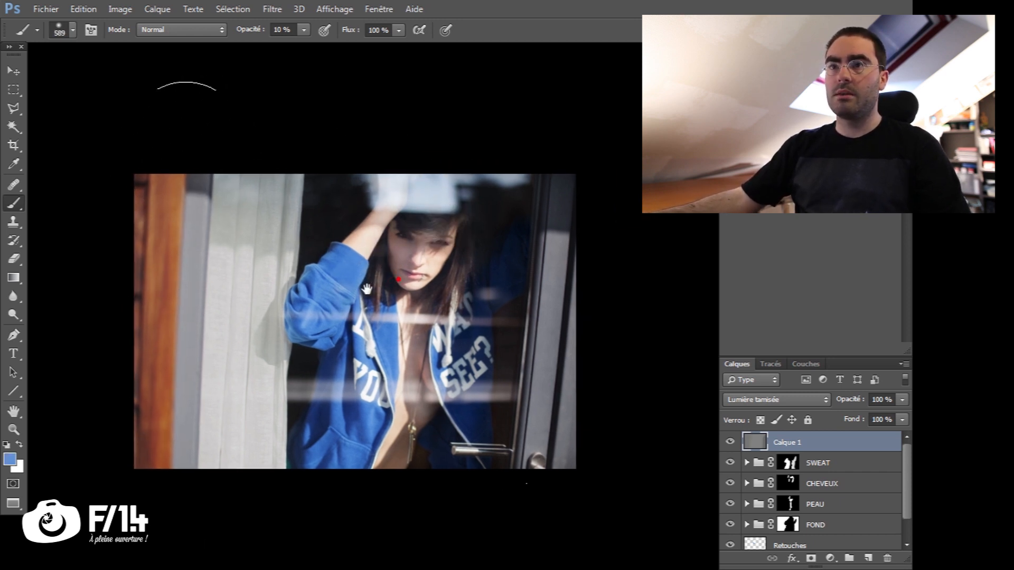
pyautogui.rightClick(289, 360)
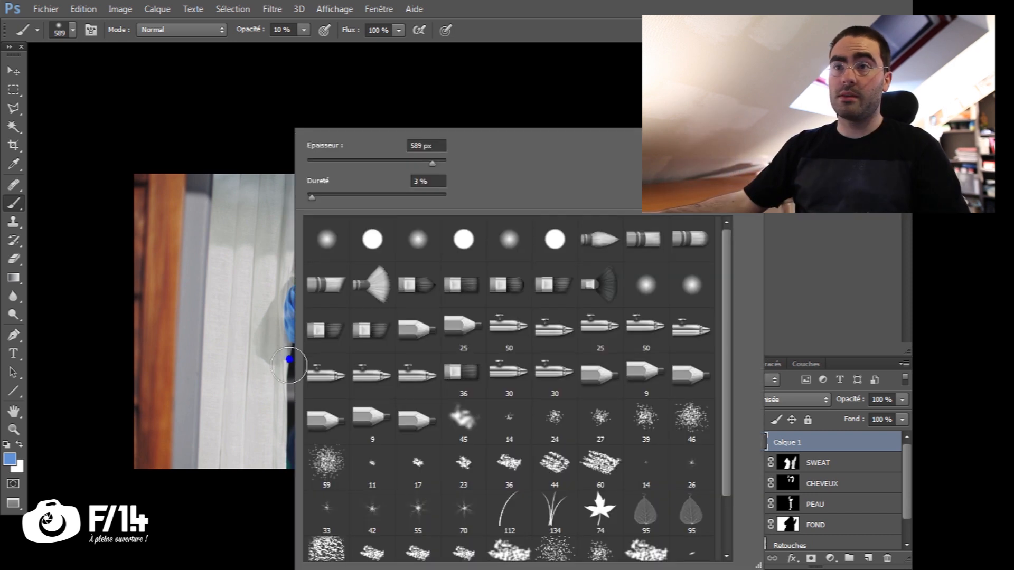
pyautogui.moveTo(312, 198); pyautogui.dragTo(269, 204)
pyautogui.click(391, 94)
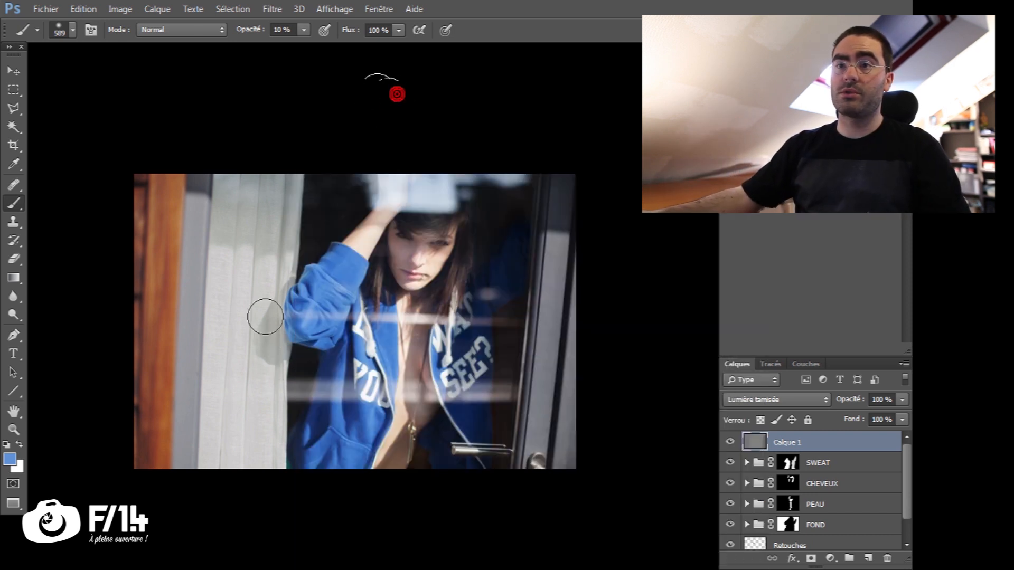
# Step: Reset the brush colors to black and white and retouch the light on the lips and chin with a 52 px brush
pyautogui.moveTo(290, 378); pyautogui.dragTo(281, 378)
pyautogui.press('z')
pyautogui.moveTo(400, 302)
pyautogui.mouseDown()
pyautogui.moveTo(452, 303)
pyautogui.moveTo(444, 302)
pyautogui.mouseUp()
pyautogui.press('b')
pyautogui.moveTo(374, 364); pyautogui.dragTo(372, 261)
pyautogui.moveTo(435, 421); pyautogui.dragTo(423, 421)
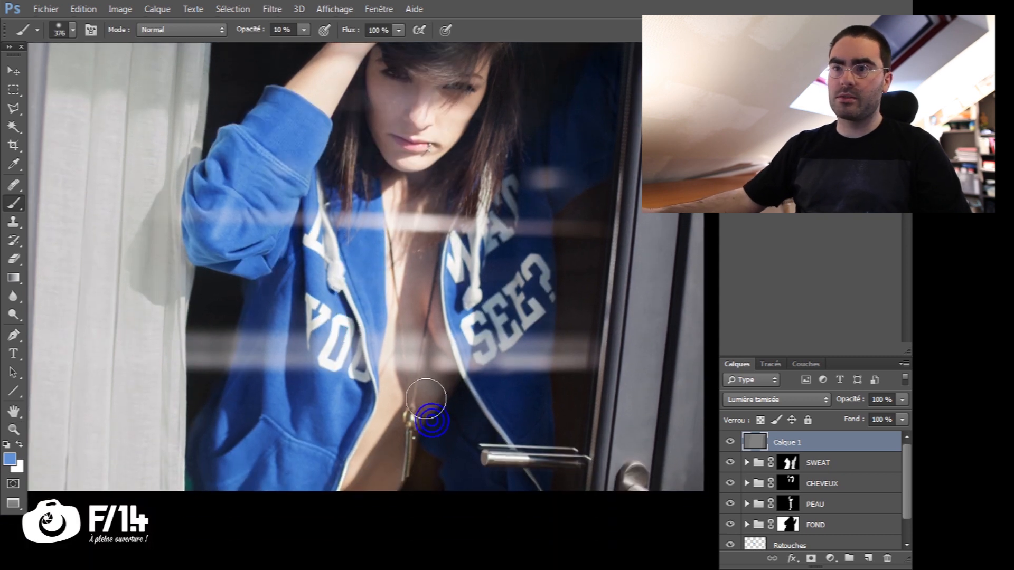
pyautogui.moveTo(403, 125)
pyautogui.mouseDown()
pyautogui.moveTo(392, 389)
pyautogui.moveTo(365, 359)
pyautogui.moveTo(477, 378)
pyautogui.mouseUp()
pyautogui.click(392, 358)
pyautogui.press('z')
pyautogui.press('b')
pyautogui.moveTo(376, 477)
pyautogui.mouseDown()
pyautogui.moveTo(364, 472)
pyautogui.moveTo(370, 467)
pyautogui.mouseUp()
pyautogui.press('d')
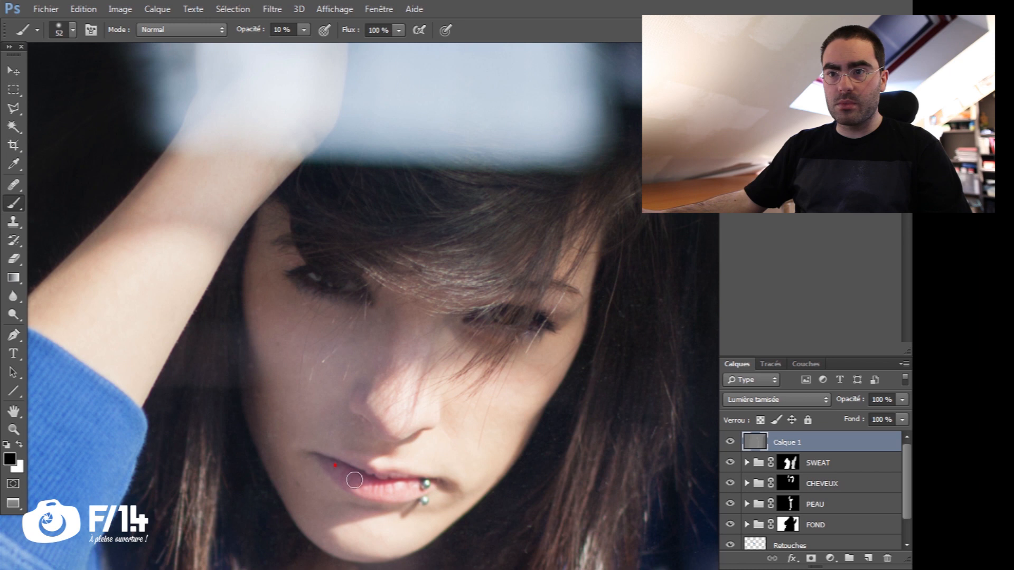
pyautogui.moveTo(341, 429)
pyautogui.mouseDown()
pyautogui.moveTo(372, 448)
pyautogui.moveTo(393, 396)
pyautogui.mouseUp()
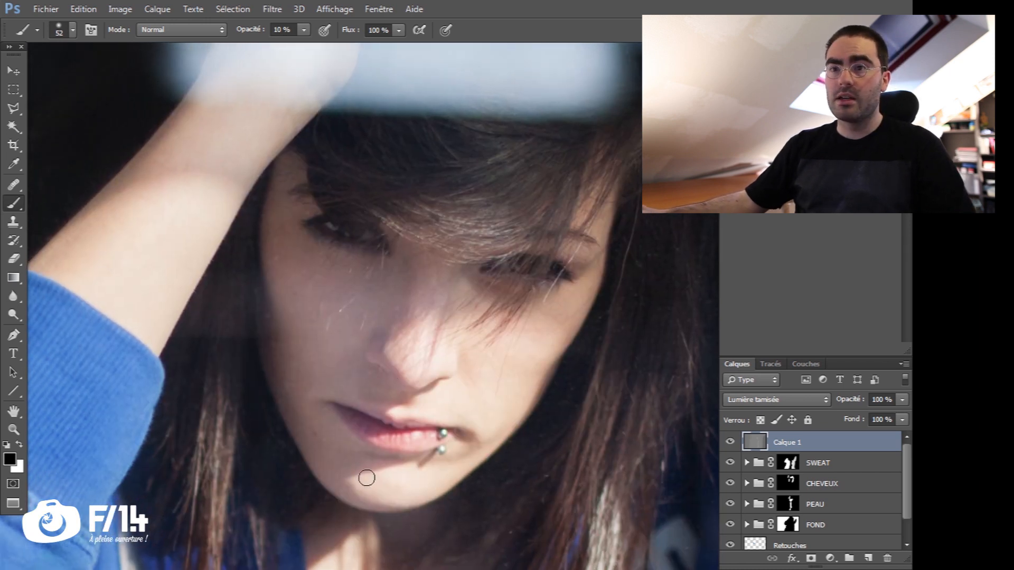
pyautogui.press('x')
pyautogui.moveTo(363, 484); pyautogui.dragTo(411, 474)
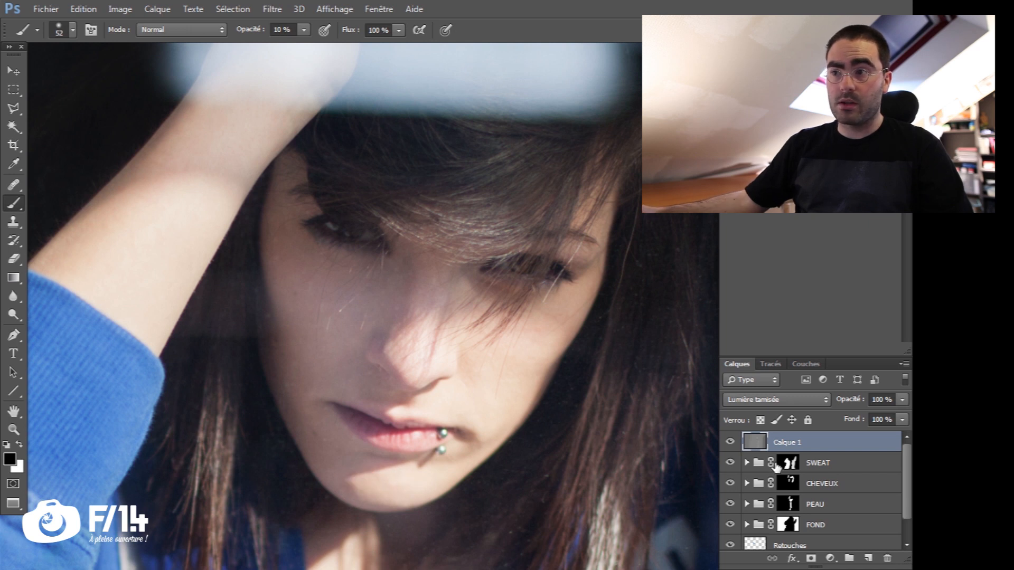
# Step: Compare the face with and without the gray dodge-and-burn layer
pyautogui.click(731, 442)
pyautogui.click(730, 442)
pyautogui.click(730, 442)
pyautogui.click(730, 442)
pyautogui.click(730, 442)
pyautogui.click(731, 442)
pyautogui.click(732, 443)
# Step: Brighten the iris and catchlights of the eye nearest the raised arm in white, reducing the brush to 12 px
pyautogui.moveTo(305, 405); pyautogui.dragTo(311, 458)
pyautogui.moveTo(340, 257); pyautogui.dragTo(359, 317)
pyautogui.press('z')
pyautogui.click(394, 349)
pyautogui.press('b')
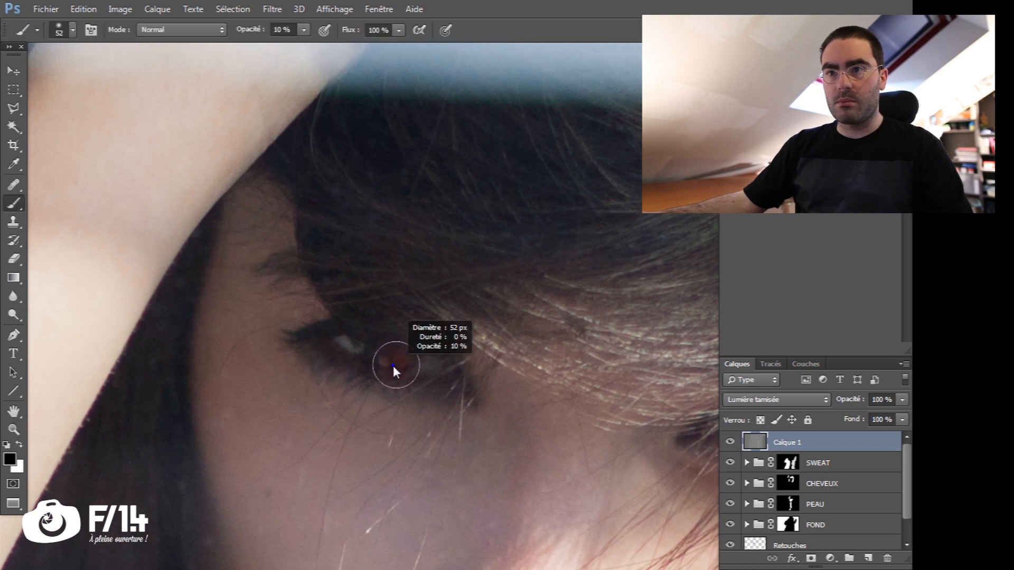
pyautogui.press('x')
pyautogui.moveTo(399, 365)
pyautogui.mouseDown()
pyautogui.moveTo(416, 392)
pyautogui.moveTo(333, 360)
pyautogui.mouseUp()
pyautogui.moveTo(293, 315); pyautogui.dragTo(293, 314)
pyautogui.moveTo(410, 387); pyautogui.dragTo(292, 385)
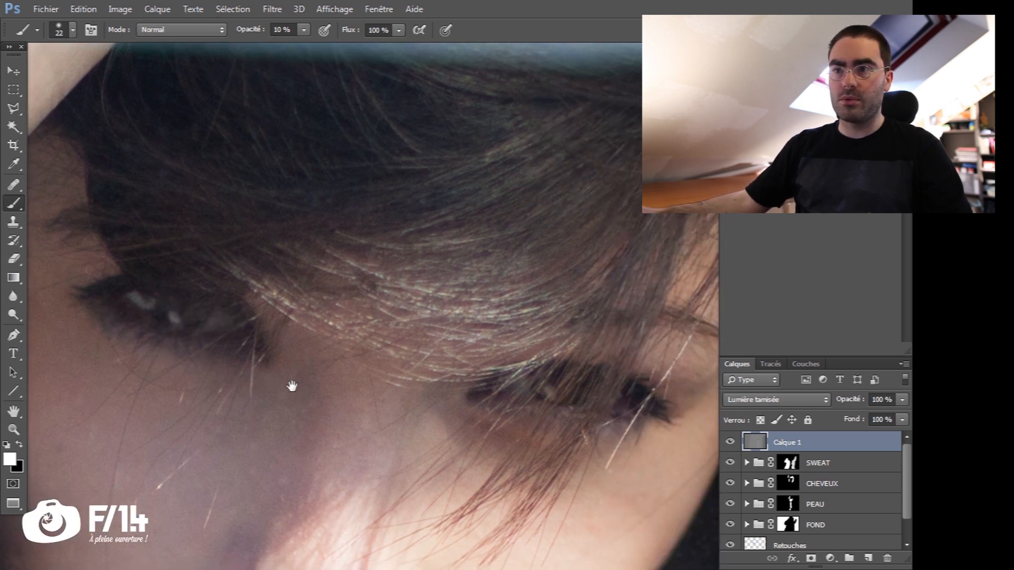
pyautogui.moveTo(148, 355); pyautogui.dragTo(270, 386)
pyautogui.moveTo(262, 329); pyautogui.dragTo(258, 332)
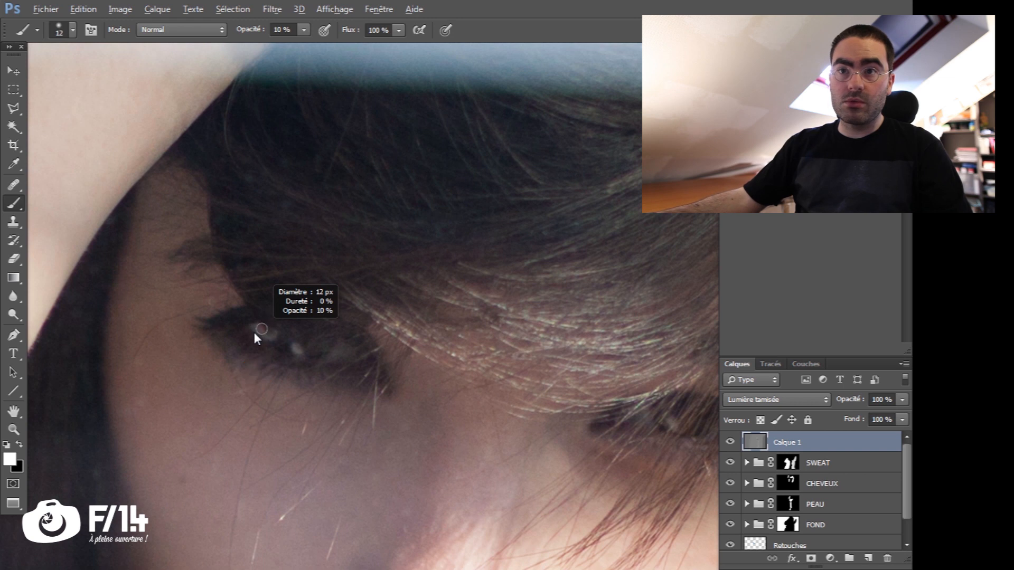
# Step: Darken the lashes and eye contours in black with the 12 px brush at 10% opacity
pyautogui.press('x')
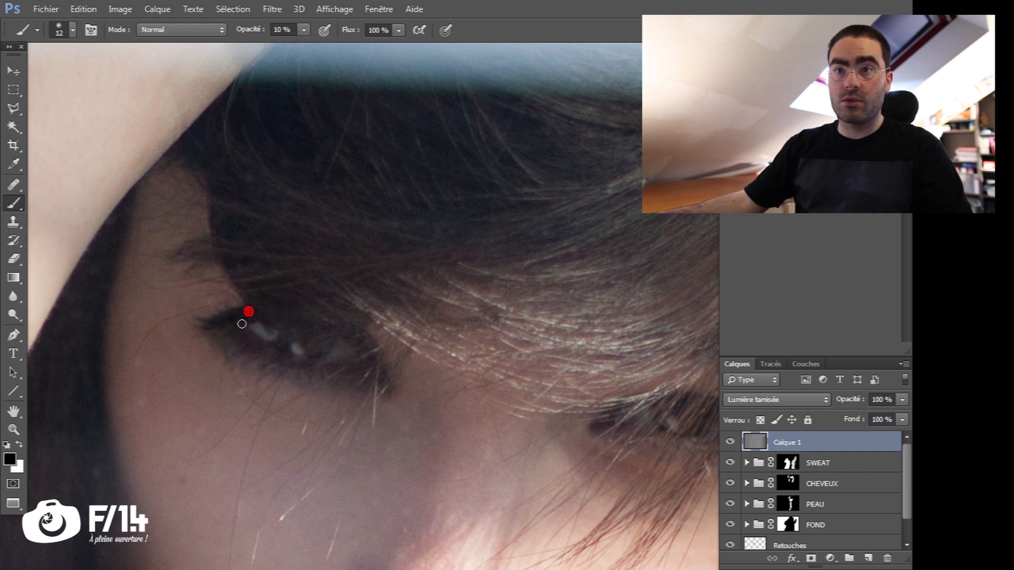
pyautogui.hscroll(5, 369, 372)
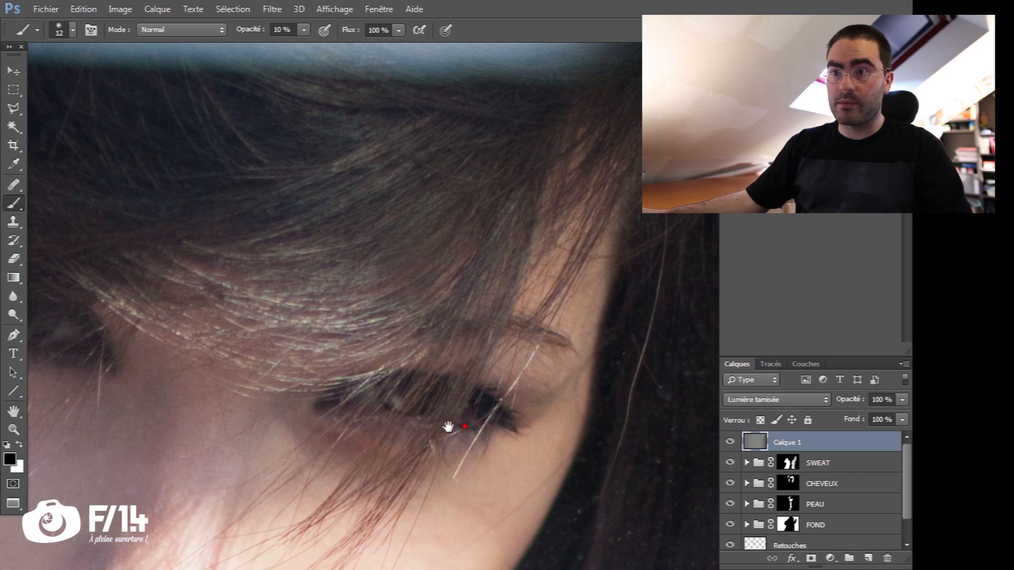
pyautogui.moveTo(360, 428); pyautogui.dragTo(473, 408)
# Step: Readjust the Courbes 2 adjustment in the CHEVEUX group by raising the curve's midtone point
pyautogui.press('z')
pyautogui.moveTo(561, 399); pyautogui.dragTo(416, 424)
pyautogui.keyDown('alt'); pyautogui.moveTo(440, 358); pyautogui.dragTo(502, 341); pyautogui.keyUp('alt')
pyautogui.press('b')
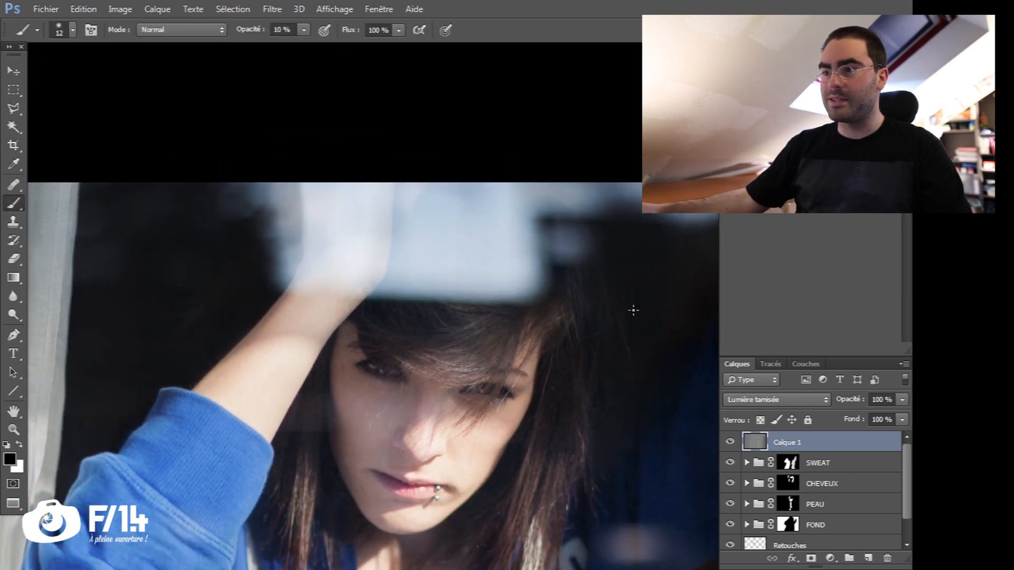
pyautogui.click(746, 484)
pyautogui.click(847, 506)
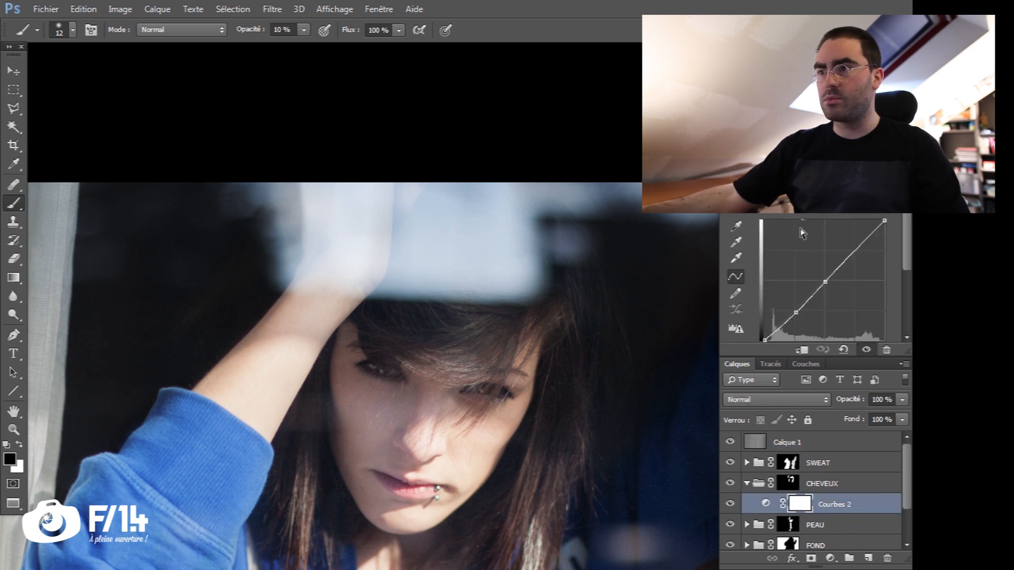
pyautogui.click(799, 315)
pyautogui.moveTo(827, 276); pyautogui.dragTo(840, 261)
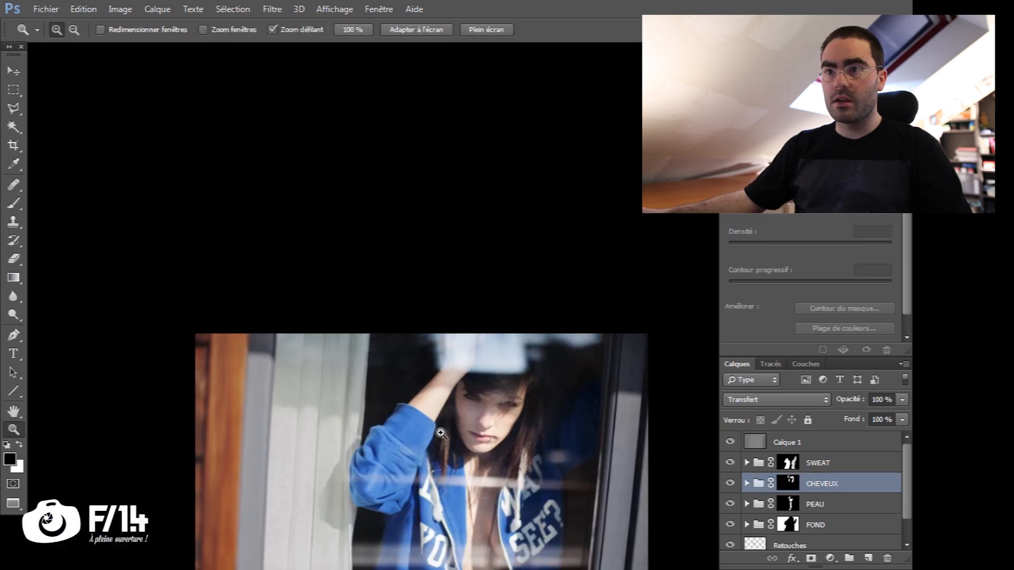
# Step: Add a mask to Calque 1, soften its effect on the face with a 250 px black brush at 40% opacity, and compare before and after
pyautogui.moveTo(482, 493); pyautogui.dragTo(475, 376)
pyautogui.scroll(2, 439, 351)
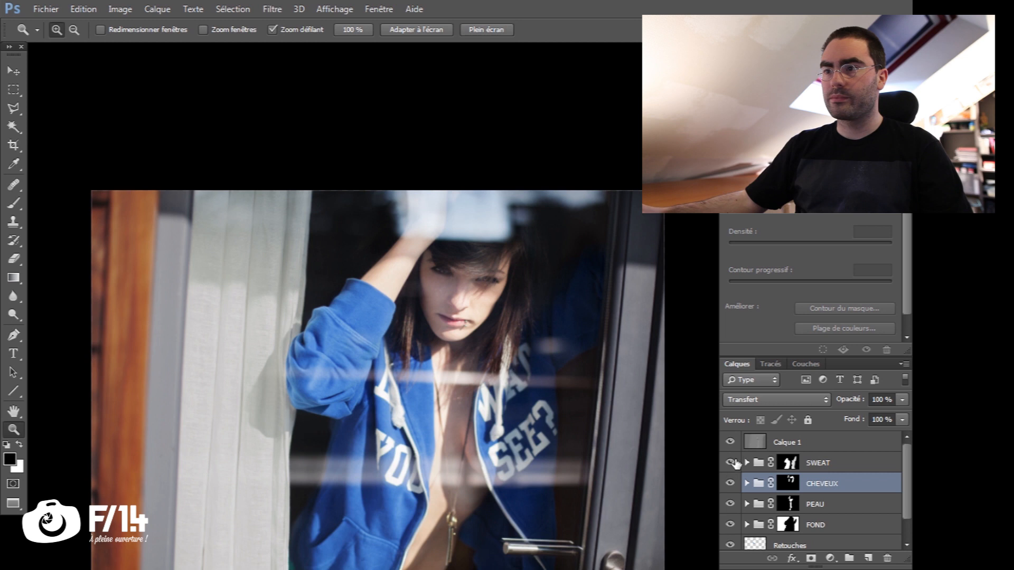
pyautogui.click(784, 443)
pyautogui.click(730, 442)
pyautogui.click(730, 442)
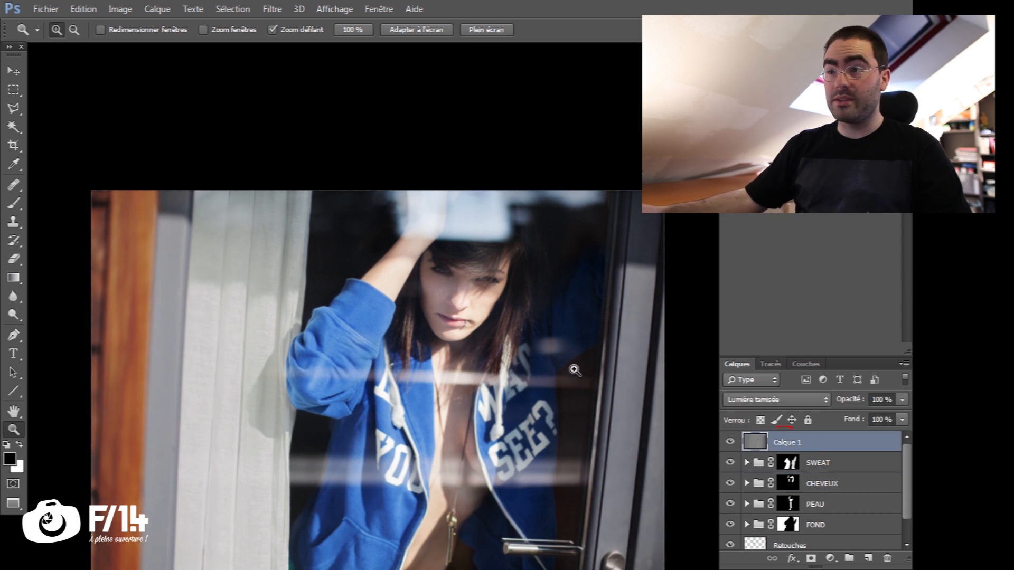
pyautogui.click(812, 559)
pyautogui.press('b')
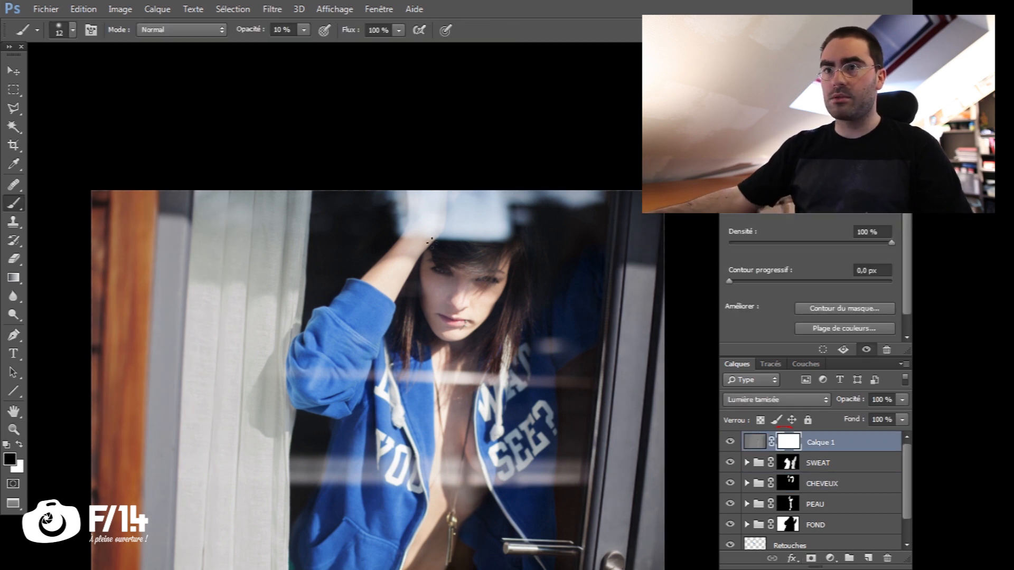
pyautogui.keyDown('alt'); pyautogui.moveTo(435, 298); pyautogui.dragTo(444, 298); pyautogui.keyUp('alt')
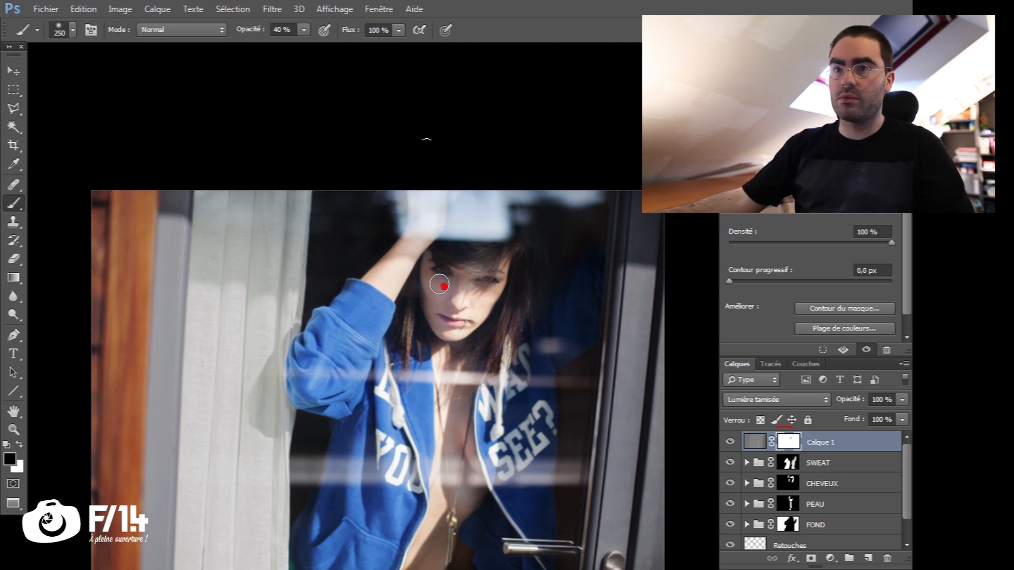
pyautogui.click(427, 286)
pyautogui.click(732, 443)
pyautogui.click(733, 443)
pyautogui.click(736, 442)
pyautogui.click(738, 442)
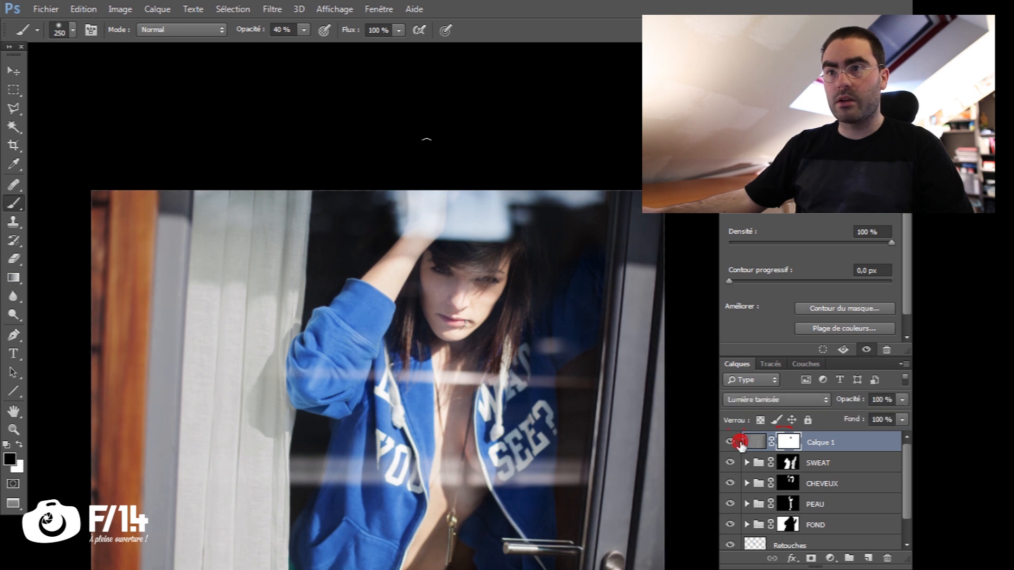
# Step: Compare the photo with Calque 1 hidden and shown, examining the overall dodging and burning
pyautogui.doubleClick(740, 444)
pyautogui.press('Escape')
pyautogui.click(731, 444)
pyautogui.click(732, 443)
pyautogui.click(732, 444)
pyautogui.click(732, 444)
pyautogui.moveTo(452, 451); pyautogui.dragTo(421, 462)
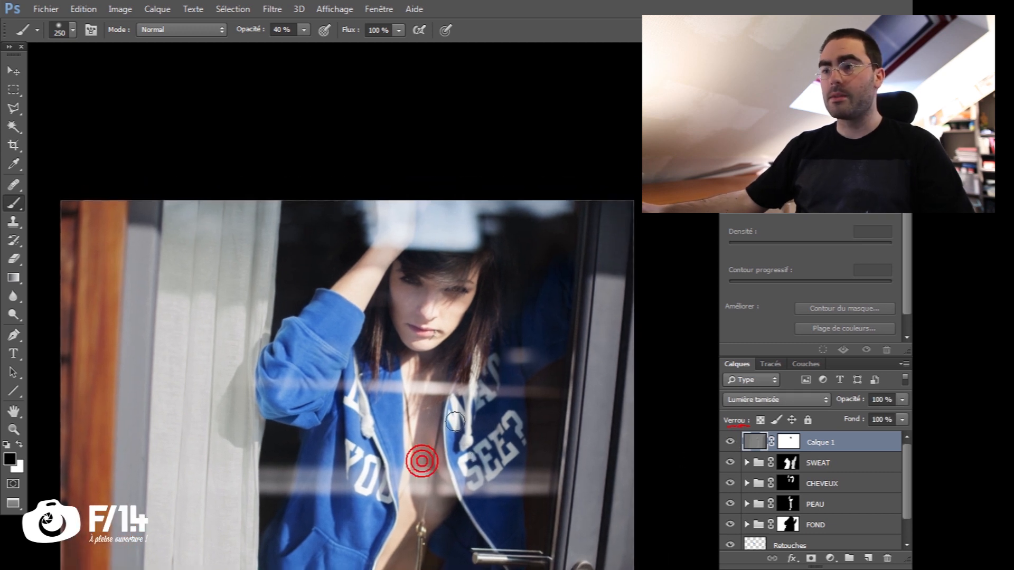
pyautogui.moveTo(415, 330)
pyautogui.mouseDown()
pyautogui.moveTo(414, 339)
pyautogui.moveTo(413, 320)
pyautogui.mouseUp()
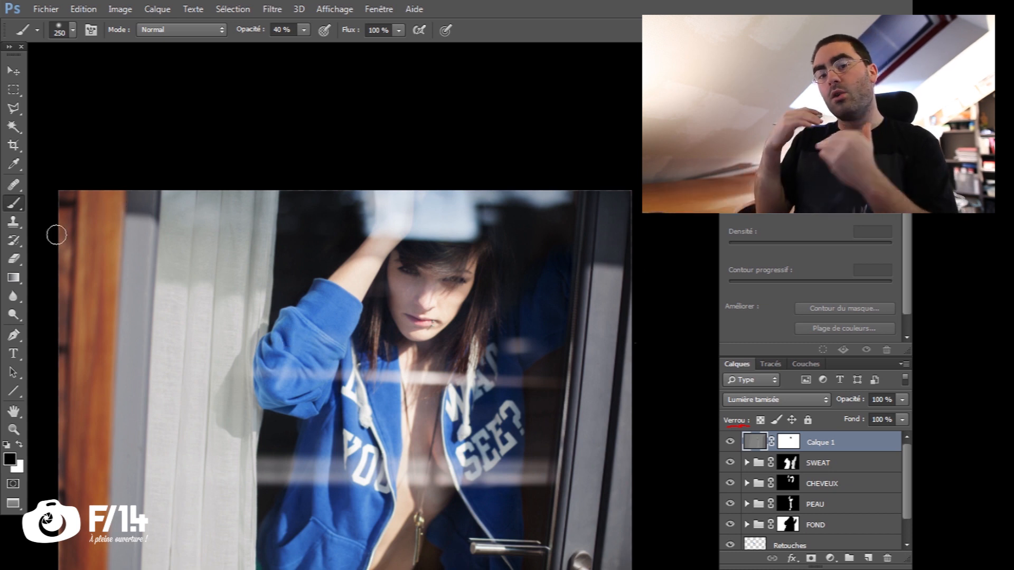
pyautogui.moveTo(109, 351); pyautogui.dragTo(193, 373)
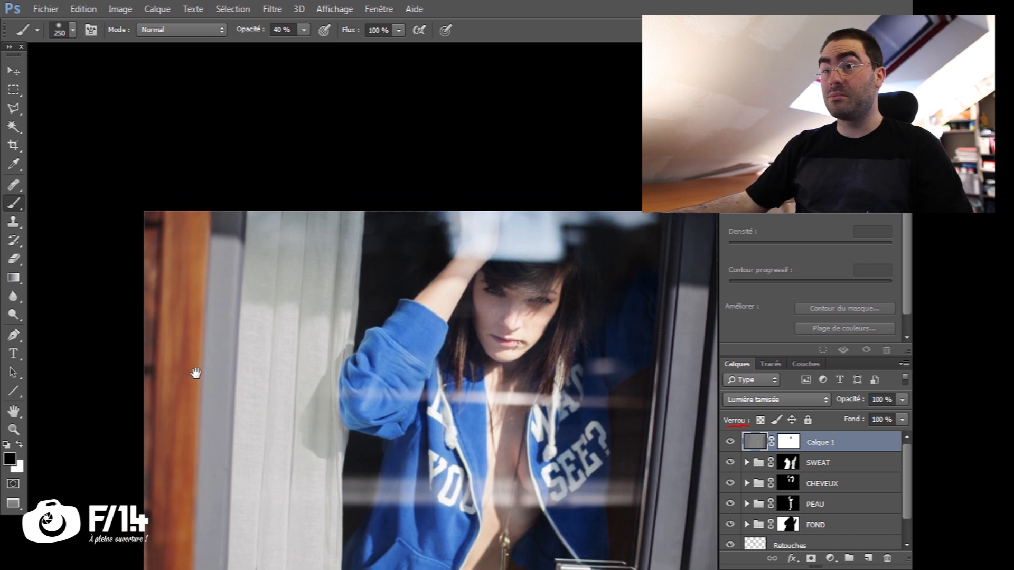
# Step: Add a new layer and clone clean gray frame over the dark band atop the window frame beside the curtain
pyautogui.click(868, 558)
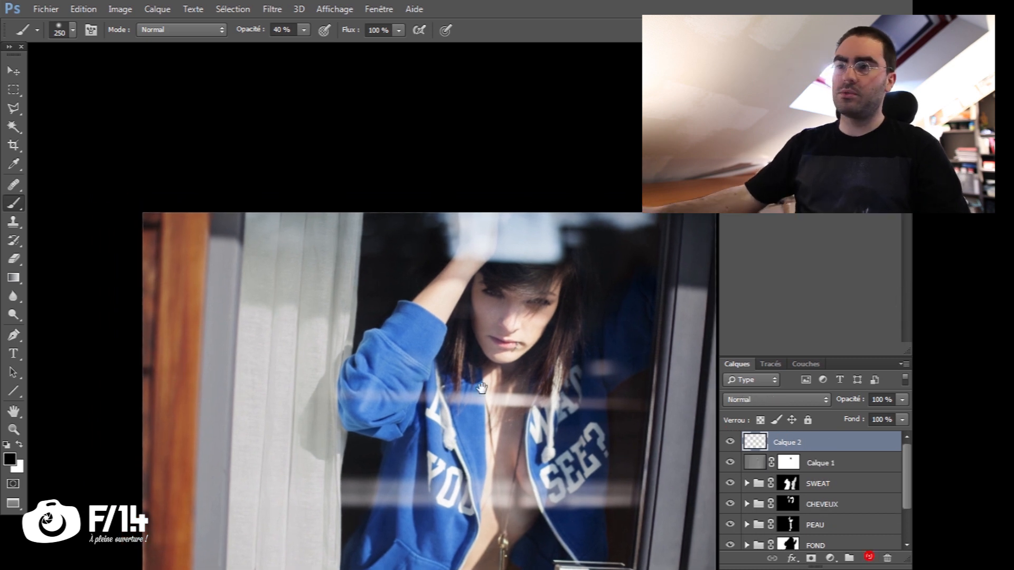
pyautogui.moveTo(289, 287); pyautogui.dragTo(308, 308)
pyautogui.moveTo(178, 266); pyautogui.dragTo(213, 276)
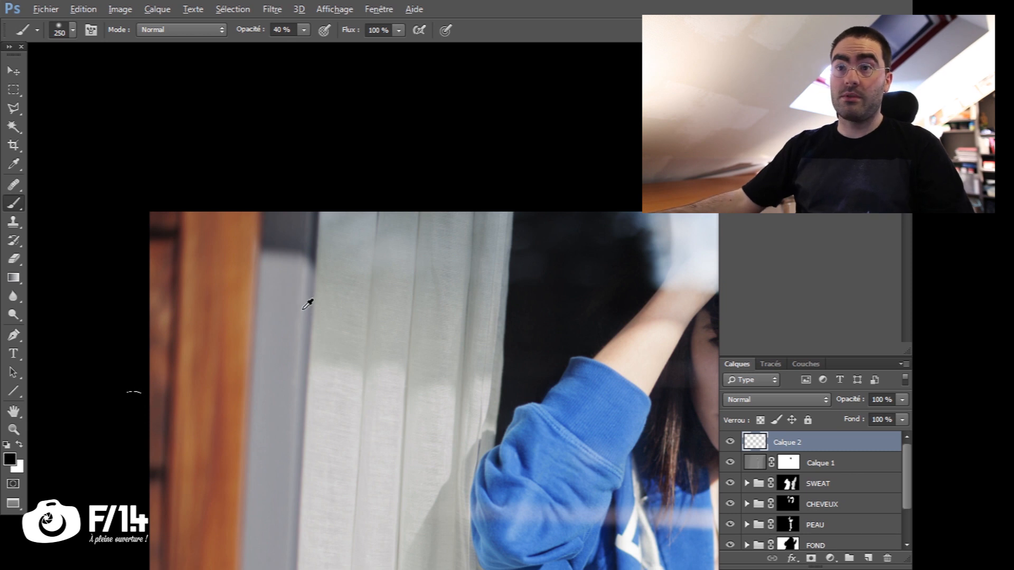
pyautogui.press('s')
pyautogui.rightClick(13, 225)
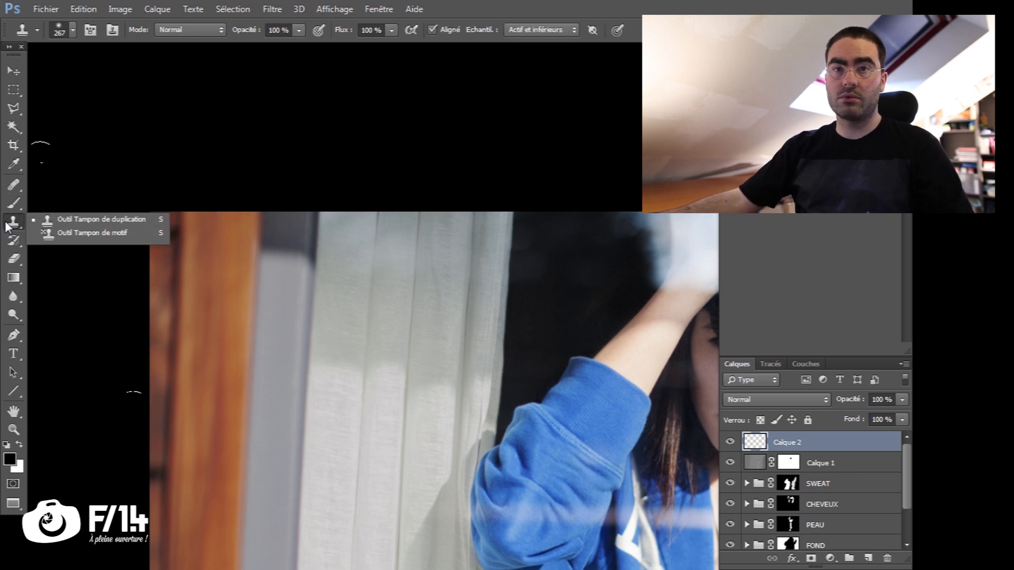
pyautogui.click(95, 219)
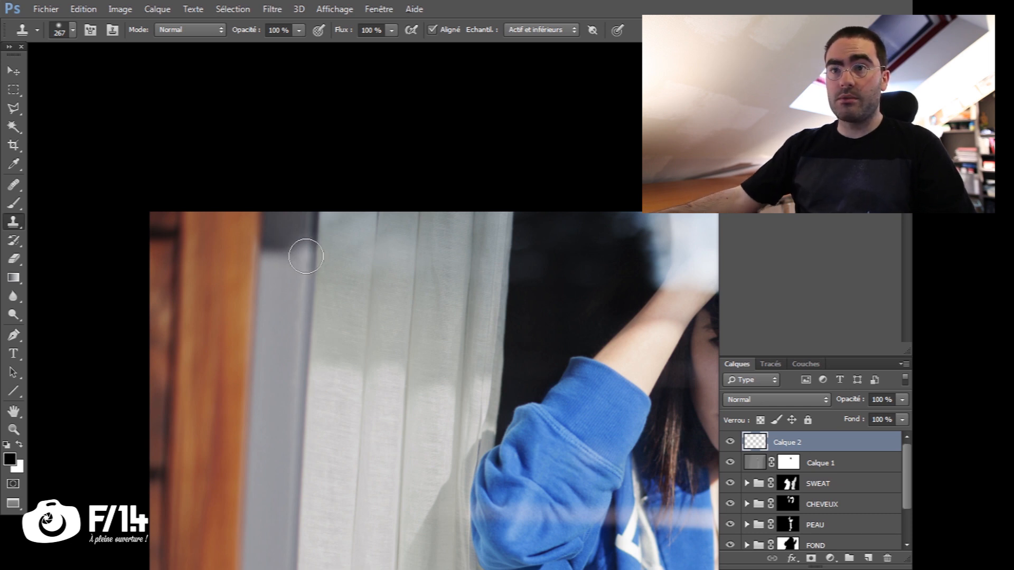
pyautogui.keyDown('alt'); pyautogui.click(305, 255); pyautogui.keyUp('alt')
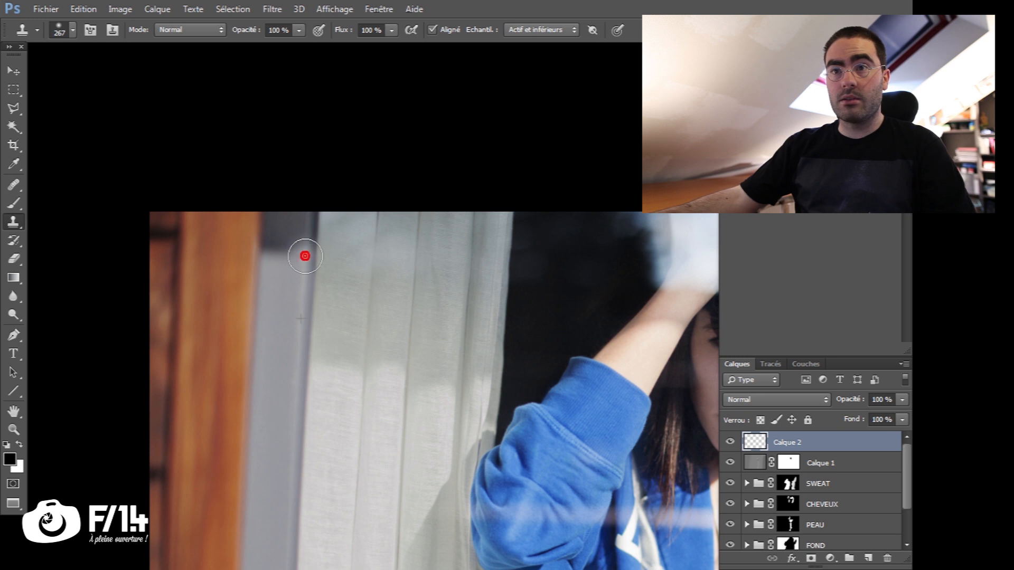
pyautogui.moveTo(292, 214); pyautogui.dragTo(273, 250)
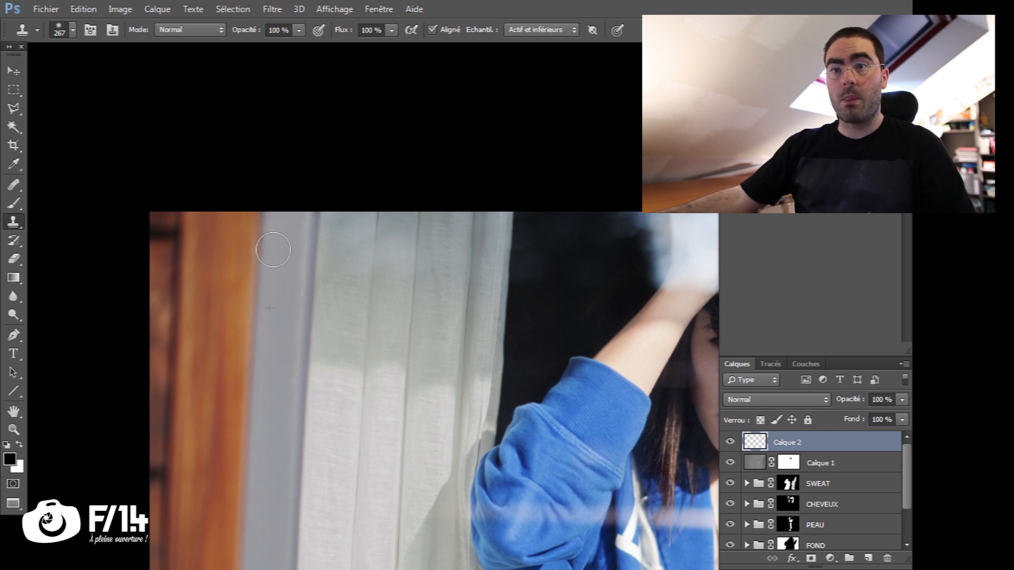
# Step: Lower the opacity of the cloning layer Calque 2 to 78%
pyautogui.moveTo(301, 462); pyautogui.dragTo(269, 435)
pyautogui.moveTo(346, 448); pyautogui.dragTo(297, 438)
pyautogui.press('z')
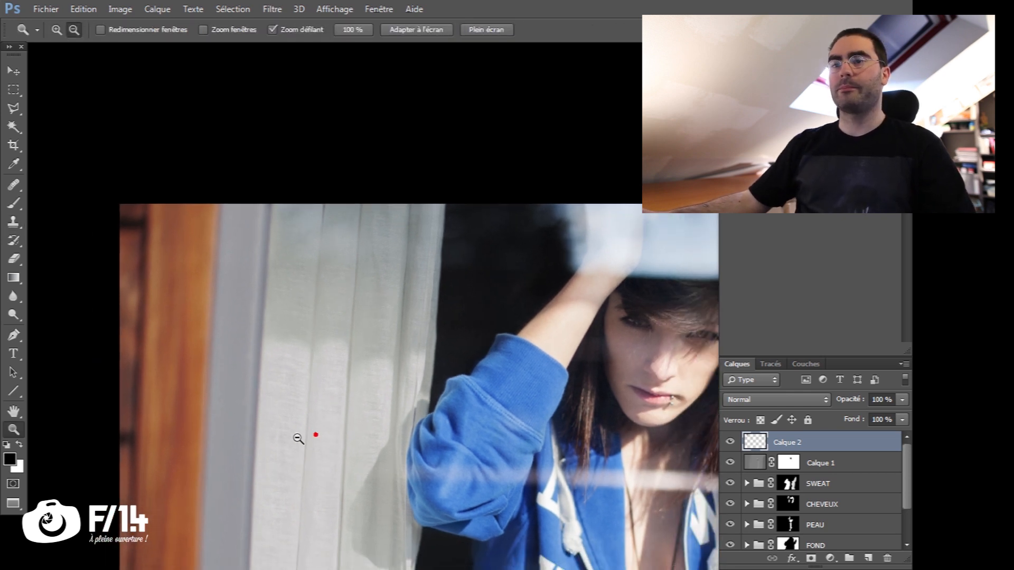
pyautogui.moveTo(343, 560); pyautogui.dragTo(274, 448)
pyautogui.moveTo(407, 499); pyautogui.dragTo(449, 438)
pyautogui.scroll(5, 449, 438)
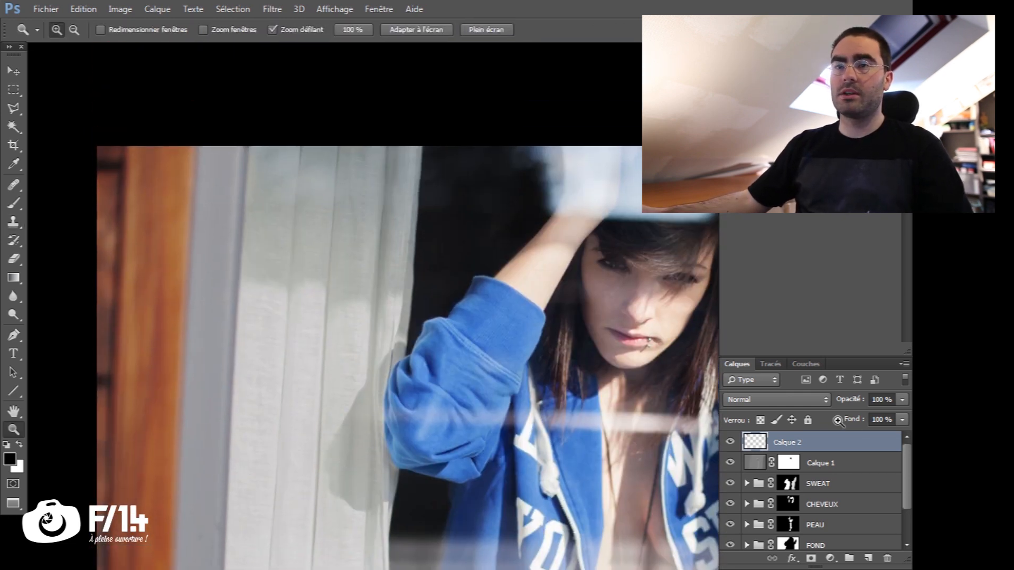
pyautogui.moveTo(855, 402); pyautogui.dragTo(842, 403)
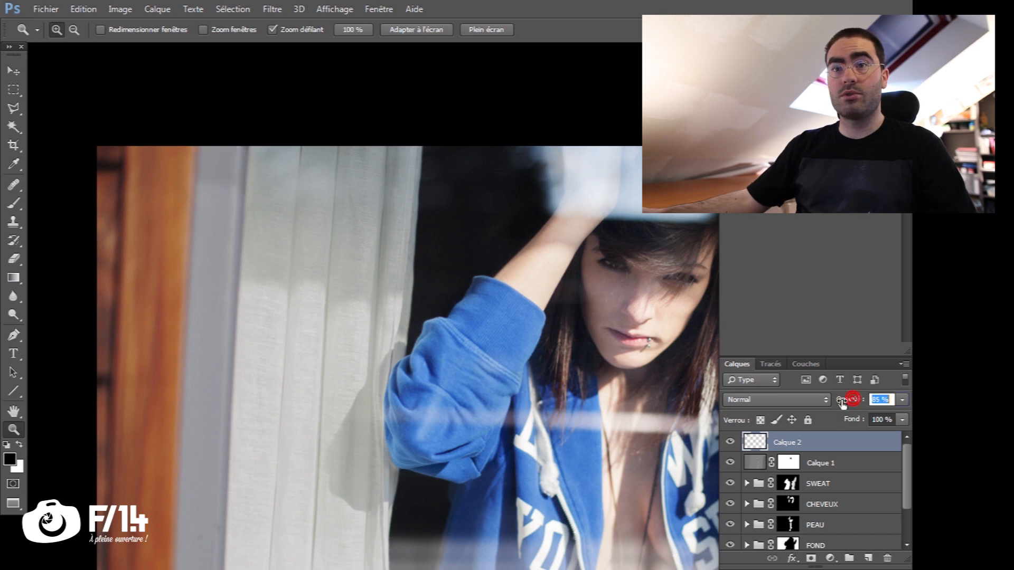
pyautogui.moveTo(514, 427); pyautogui.dragTo(418, 434)
pyautogui.scroll(-5, 471, 420)
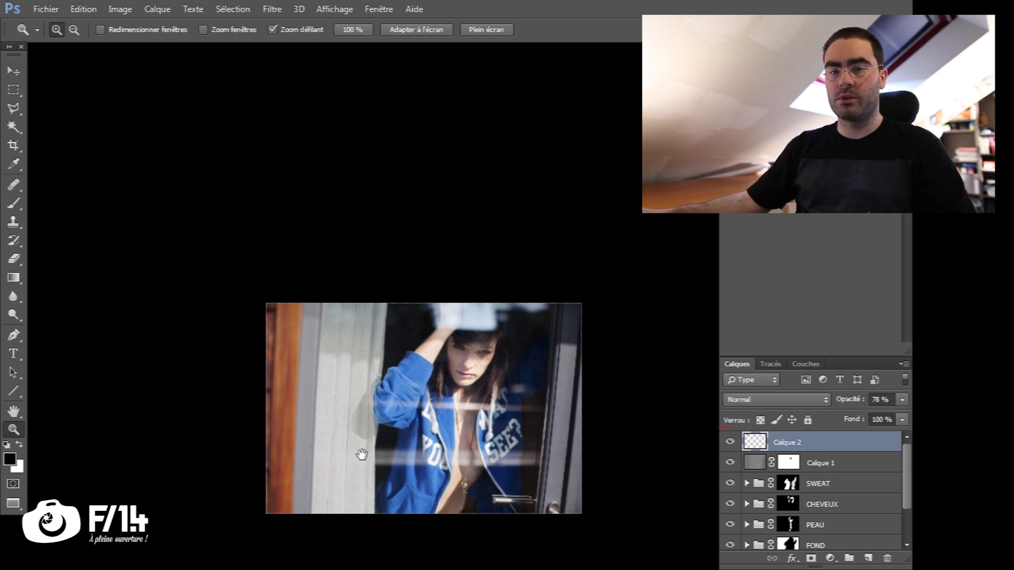
# Step: Stamp the visible image onto a new layer and copy its upper corner with the door frame to a separate layer
pyautogui.hscroll(3, 343, 448)
pyautogui.scroll(3, 470, 360)
pyautogui.moveTo(455, 391); pyautogui.dragTo(512, 352)
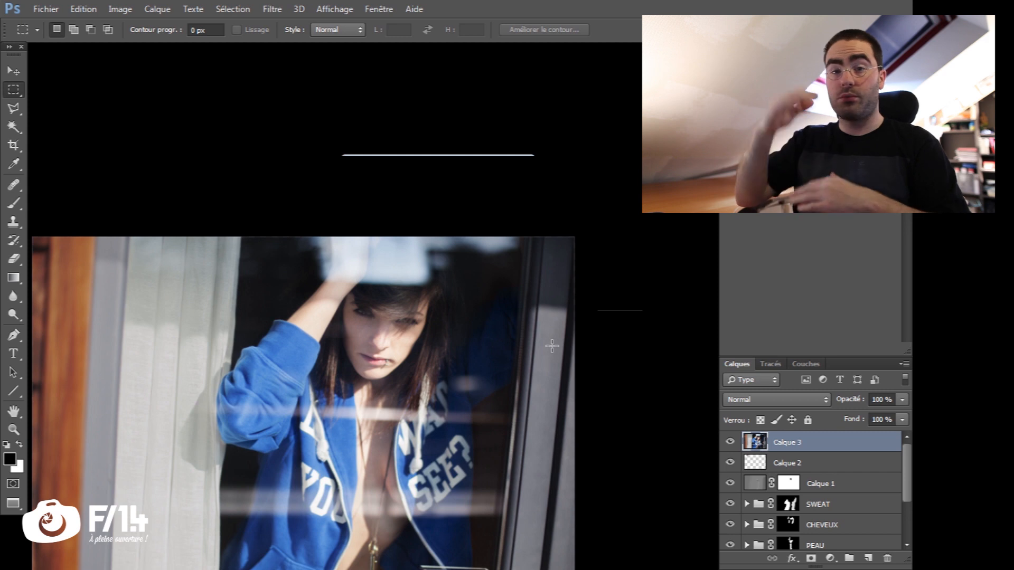
pyautogui.moveTo(578, 235); pyautogui.dragTo(498, 345)
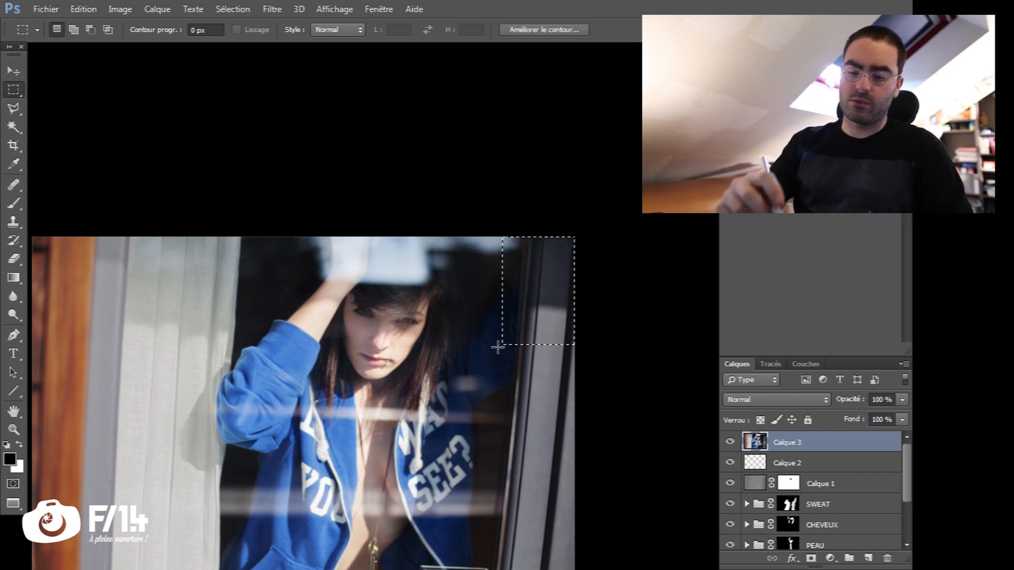
pyautogui.hotkey('ctrl', 'j')
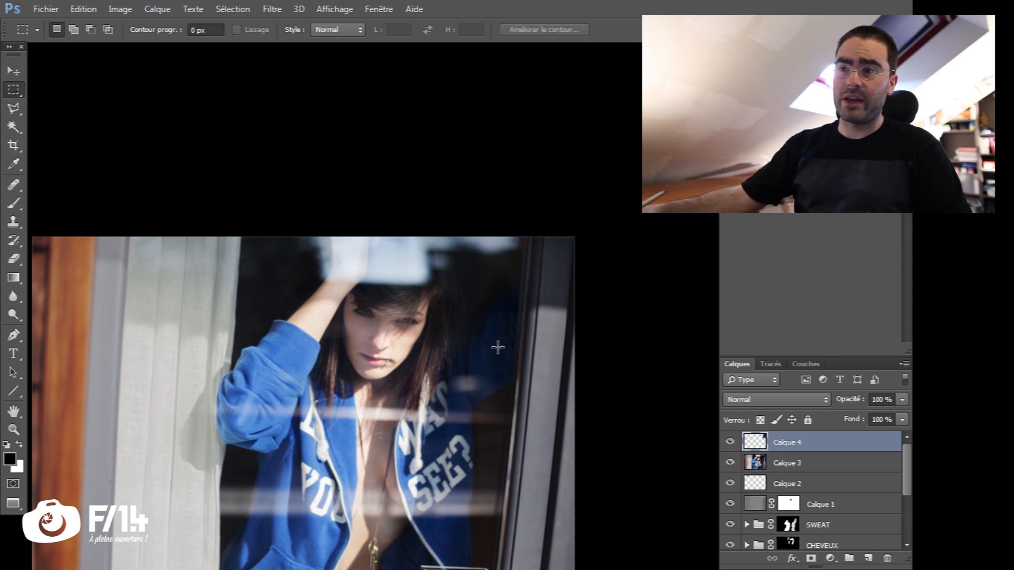
# Step: Undo a trial move of the copied corner patch and delete the merged layer Calque 3
pyautogui.click(808, 465)
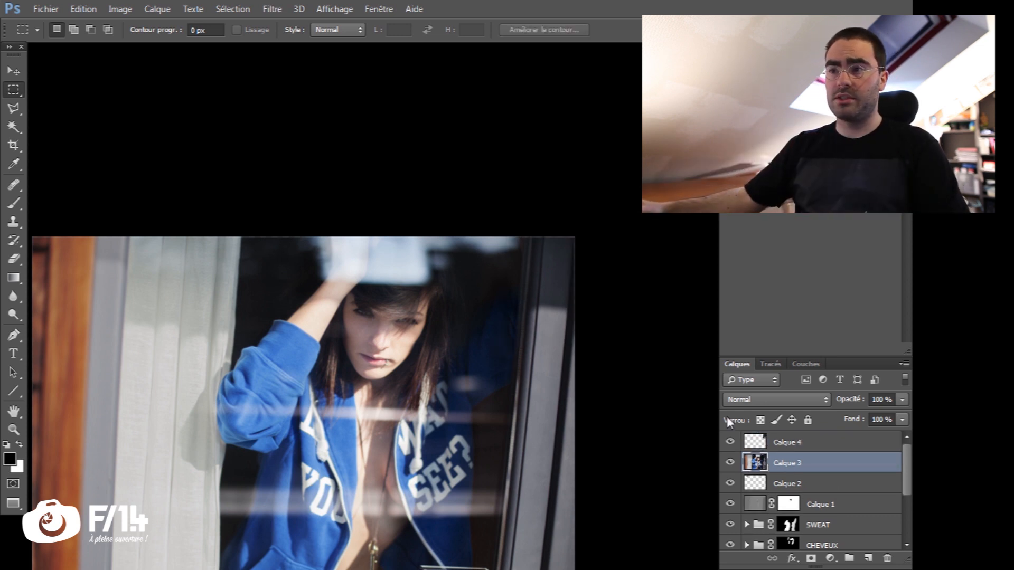
pyautogui.click(787, 442)
pyautogui.press('v')
pyautogui.moveTo(453, 384); pyautogui.dragTo(372, 449)
pyautogui.hotkey('ctrl', 'z')
pyautogui.click(807, 463)
pyautogui.press('Delete')
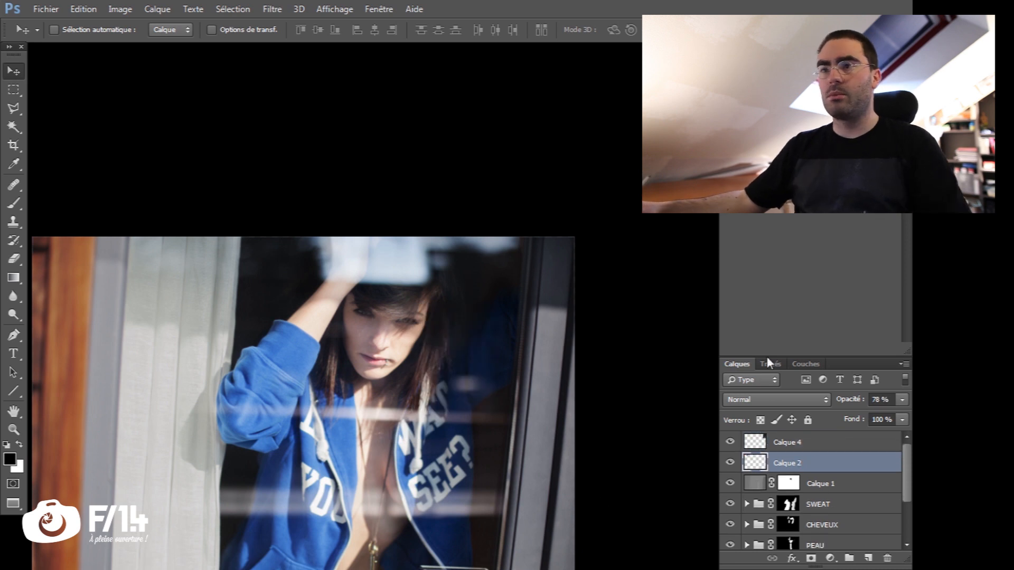
# Step: Set Calque 4 to 50% opacity and shift the patch down over the lit part of the door frame
pyautogui.click(789, 445)
pyautogui.moveTo(568, 290); pyautogui.dragTo(555, 296)
pyautogui.press('5')
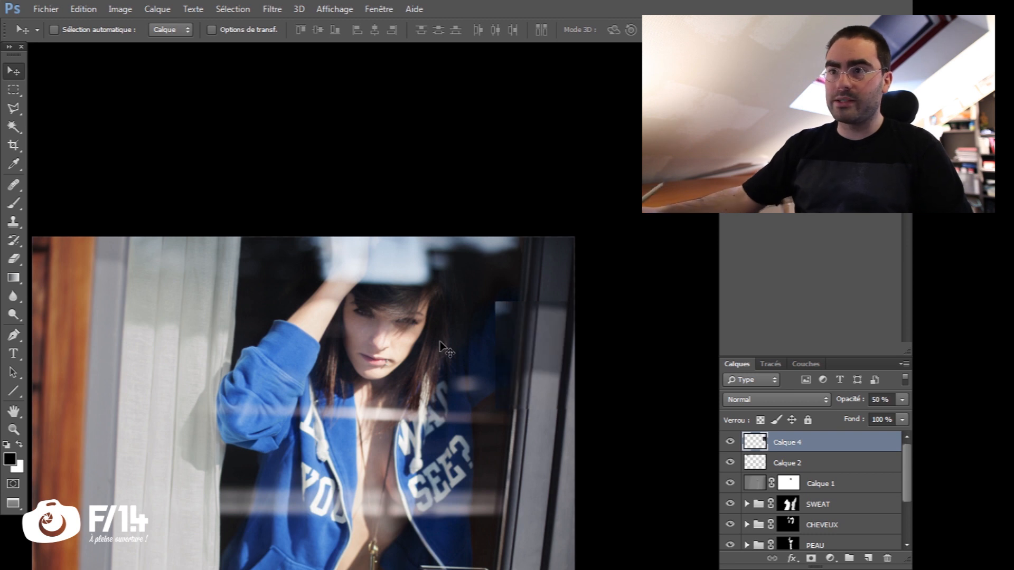
pyautogui.moveTo(523, 369); pyautogui.dragTo(526, 346)
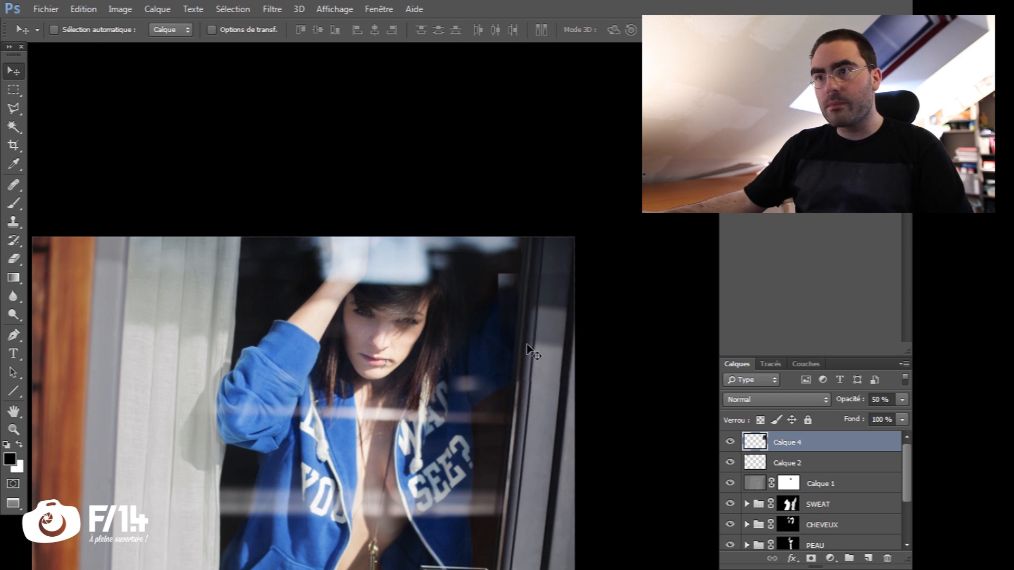
# Step: Fine-tune the patch's alignment with the door frame lines and restore Calque 4 to 100% opacity
pyautogui.press('z')
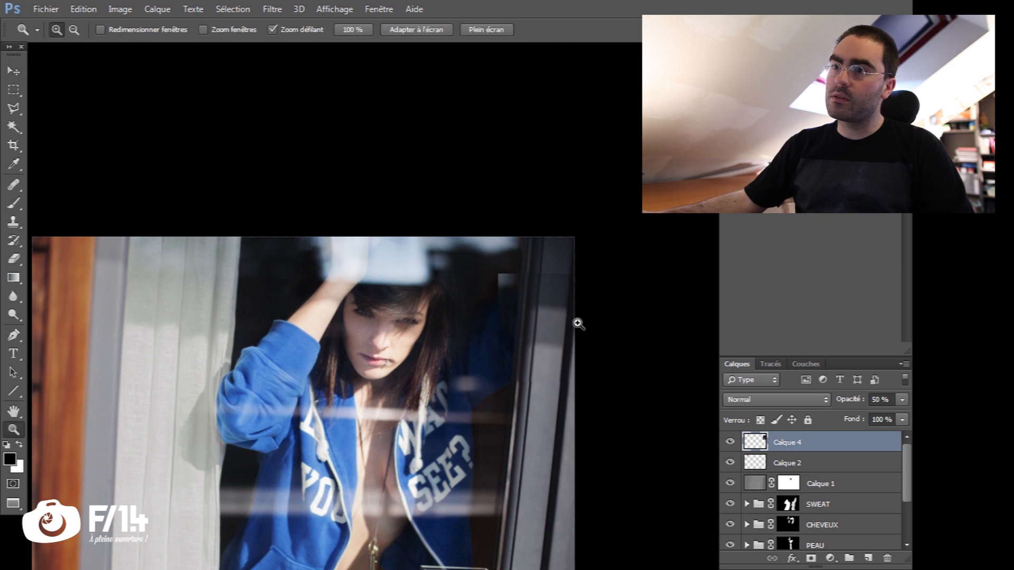
pyautogui.moveTo(641, 313); pyautogui.dragTo(704, 316)
pyautogui.moveTo(502, 368); pyautogui.dragTo(619, 248)
pyautogui.moveTo(698, 338); pyautogui.dragTo(461, 297)
pyautogui.press('v')
pyautogui.moveTo(380, 347); pyautogui.dragTo(361, 369)
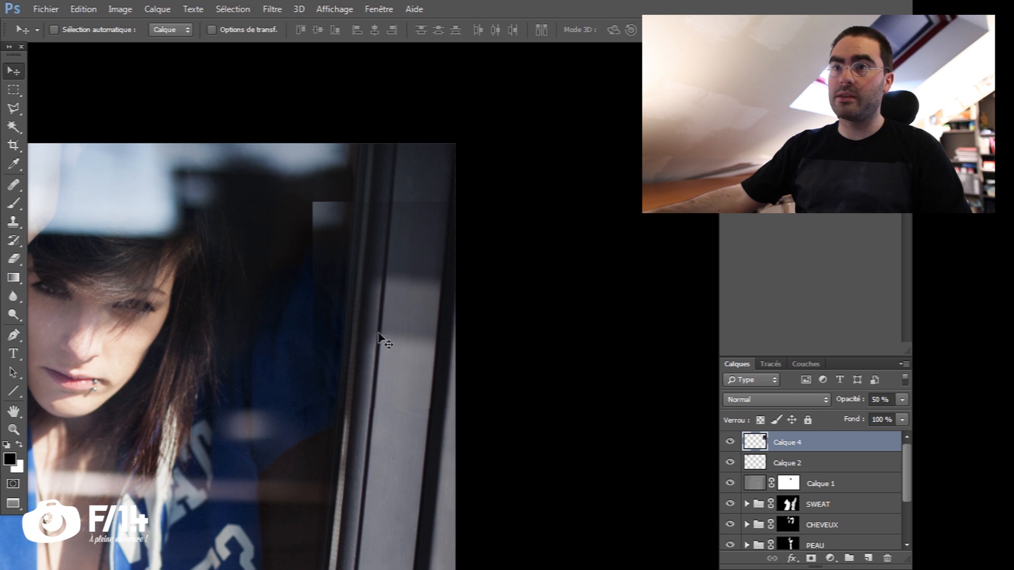
pyautogui.press('0')
pyautogui.moveTo(358, 401); pyautogui.dragTo(504, 425)
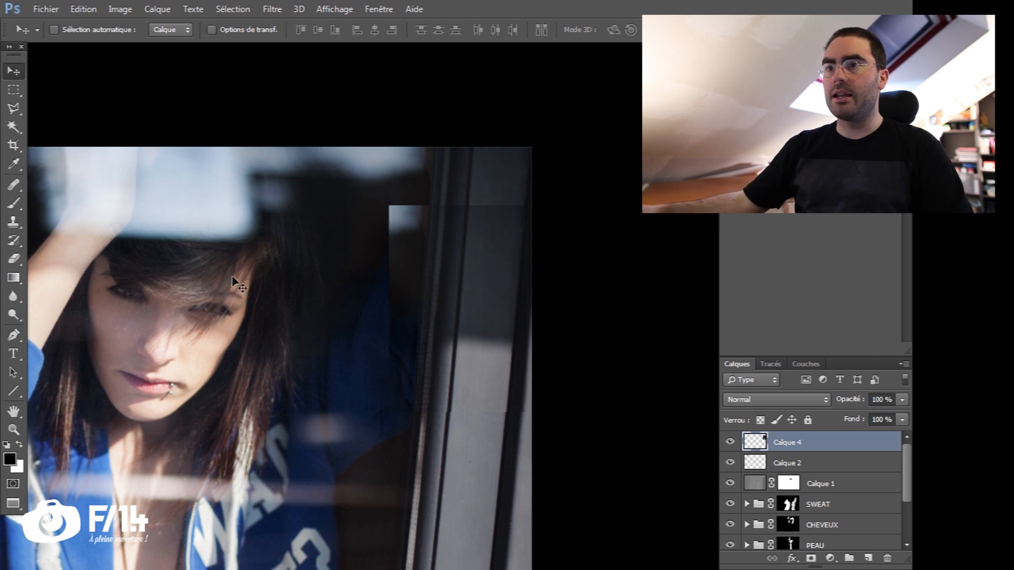
# Step: Add a mask to Calque 4 and blend the patch along the door frame's shadow edge with a radial gradient
pyautogui.click(810, 559)
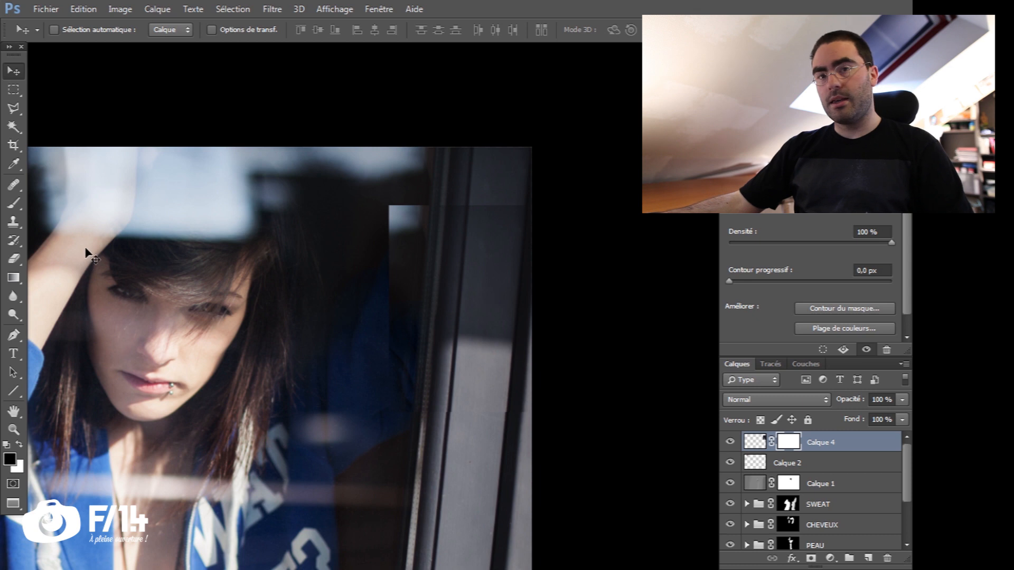
pyautogui.click(14, 280)
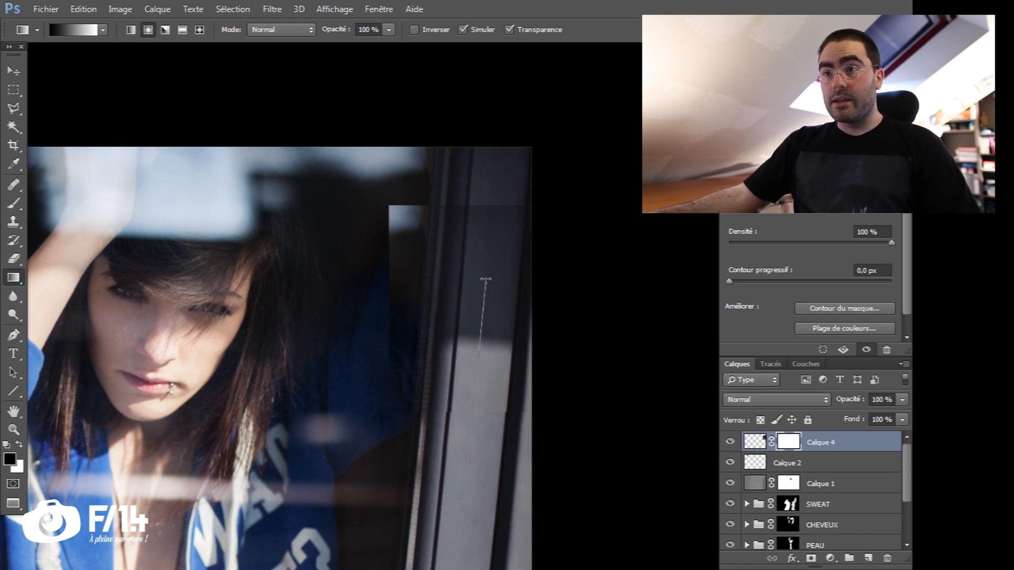
pyautogui.moveTo(487, 238); pyautogui.dragTo(488, 239)
pyautogui.hotkey('ctrl', 'z')
pyautogui.moveTo(489, 306); pyautogui.dragTo(481, 283)
pyautogui.hotkey('ctrl', 'z')
pyautogui.moveTo(478, 360); pyautogui.dragTo(483, 290)
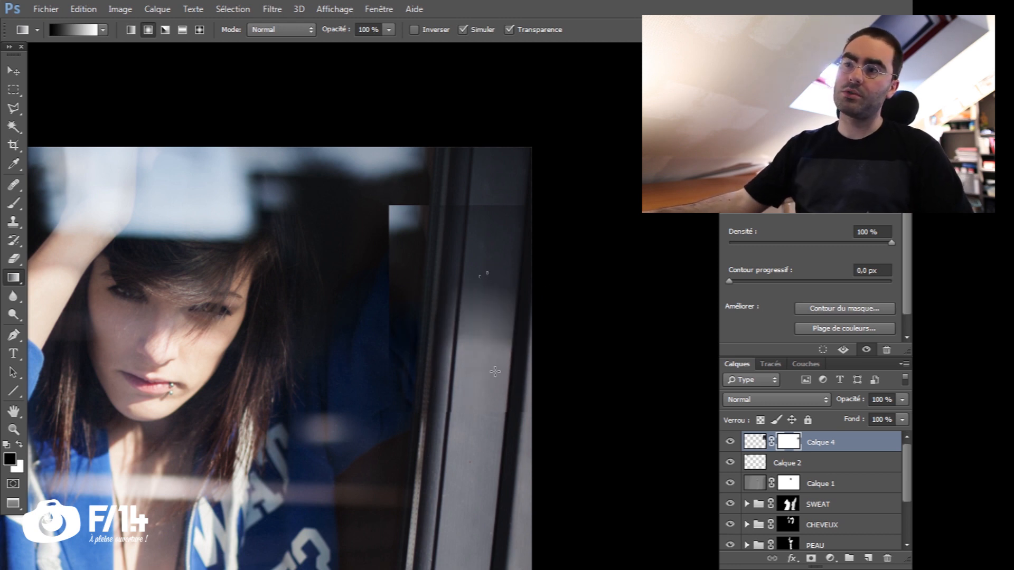
# Step: Try to match the Calque 4 patch to the surrounding door frame with a Brightness/Contrast adjustment
pyautogui.click(754, 443)
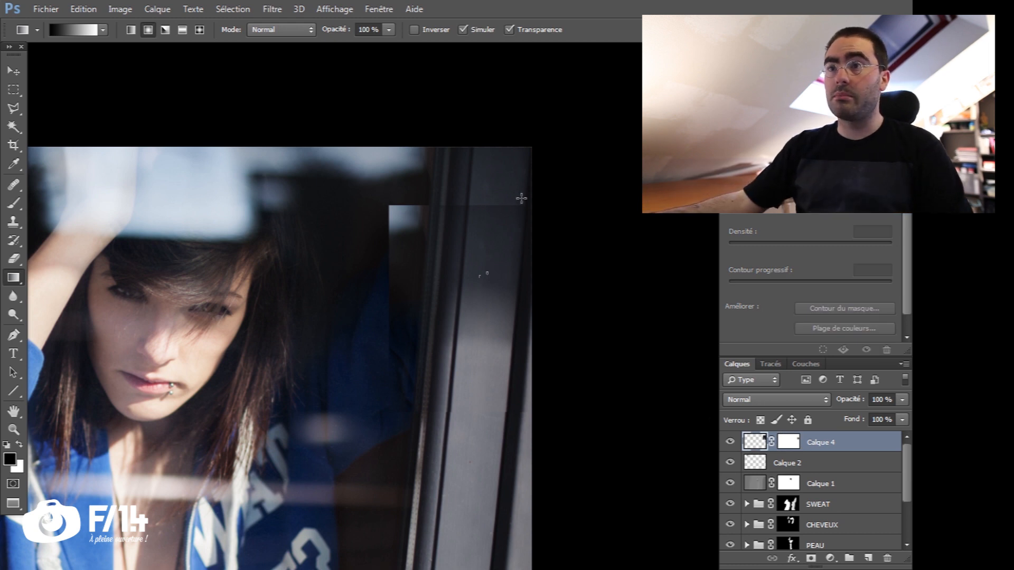
pyautogui.hotkey('ctrl', 'b')
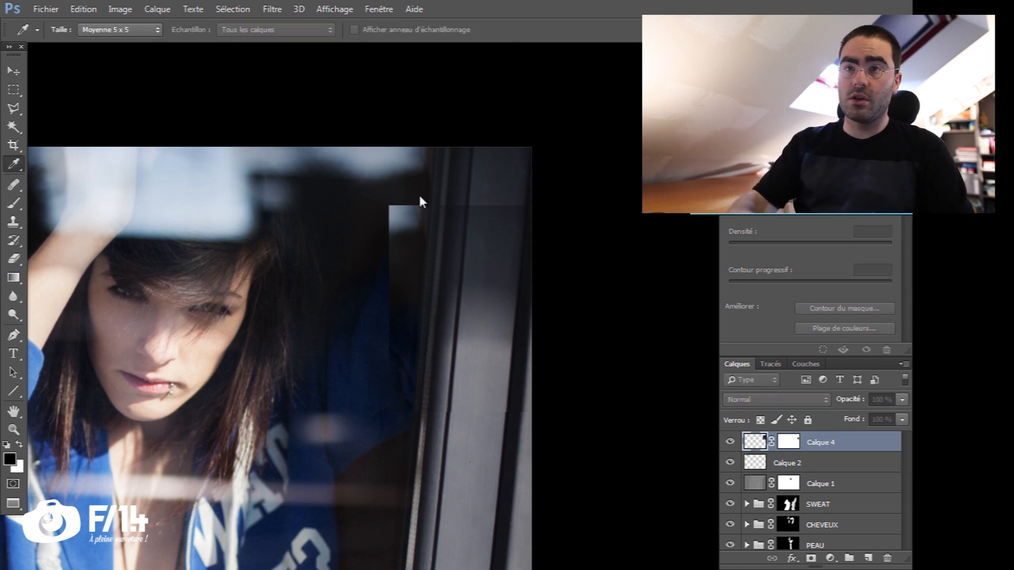
pyautogui.moveTo(795, 106); pyautogui.dragTo(748, 141)
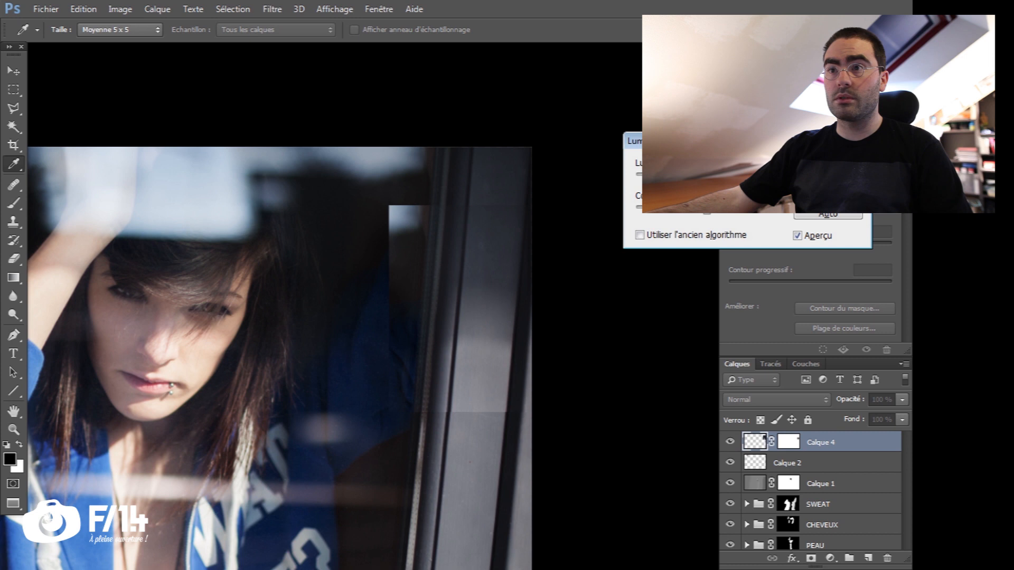
pyautogui.press('Escape')
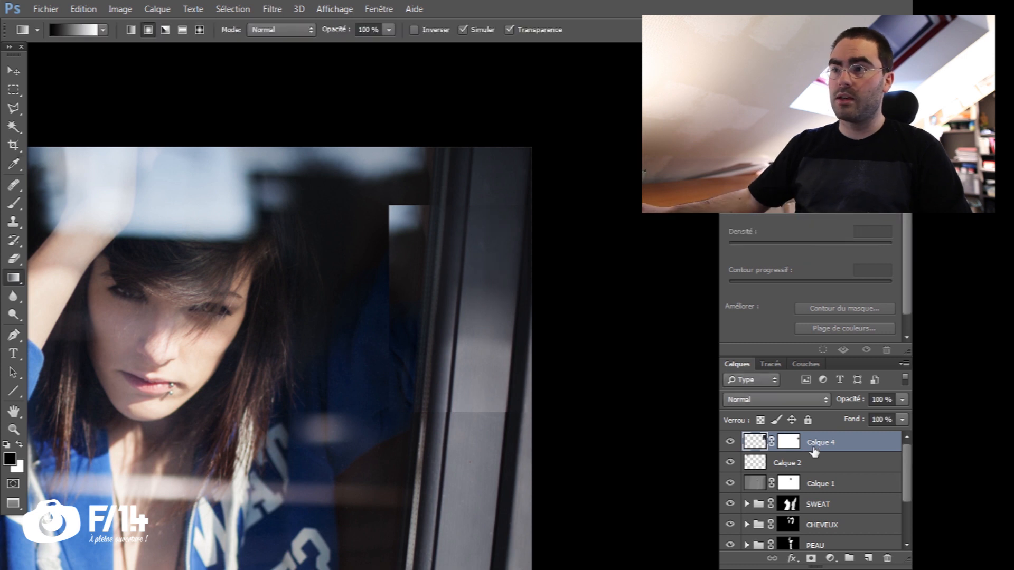
# Step: On the Calque 4 mask, hide the patch over the dark glass with a 204 px black brush at 100% opacity
pyautogui.click(791, 443)
pyautogui.press('b')
pyautogui.keyDown('alt'); pyautogui.rightClick(418, 302); pyautogui.keyUp('alt')
pyautogui.press('x')
pyautogui.press('x')
pyautogui.press('0')
pyautogui.moveTo(409, 249)
pyautogui.mouseDown()
pyautogui.moveTo(410, 314)
pyautogui.moveTo(403, 253)
pyautogui.mouseUp()
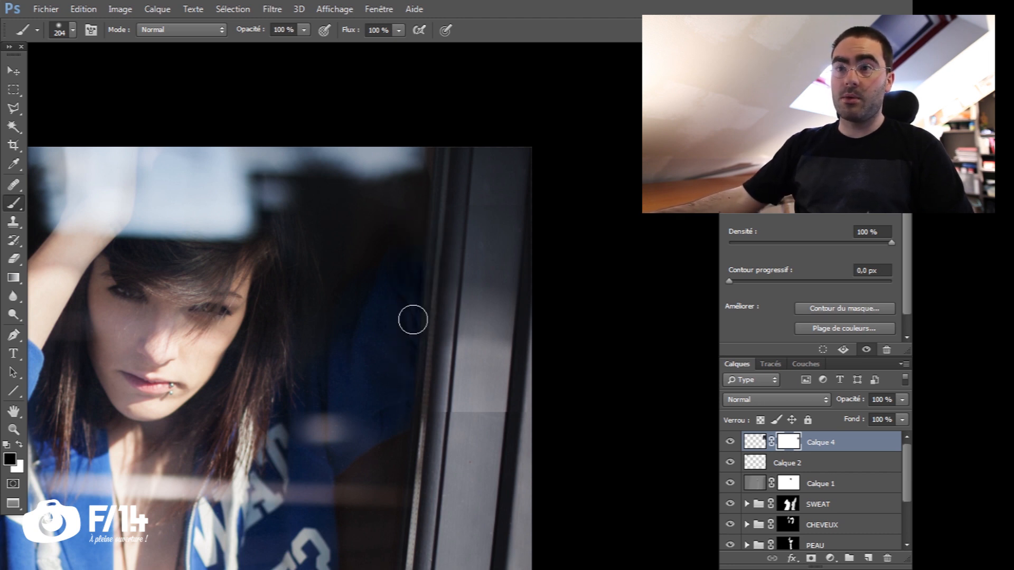
pyautogui.moveTo(427, 356); pyautogui.dragTo(438, 328)
# Step: Blend the patch's upper and lower edges on the door frame by painting the mask black with a 1059 px brush
pyautogui.moveTo(335, 266); pyautogui.dragTo(397, 263)
pyautogui.click(578, 149)
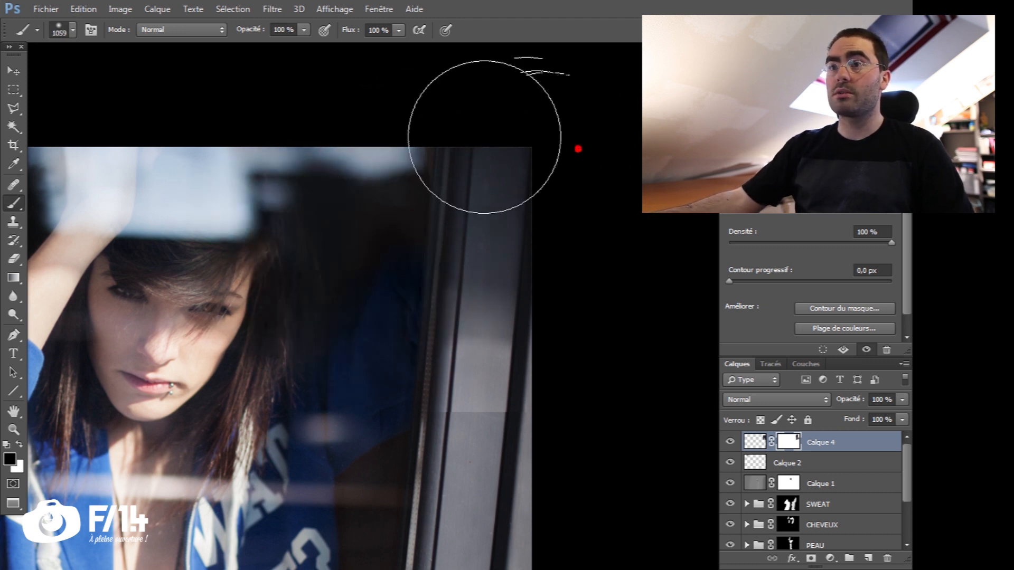
pyautogui.moveTo(361, 328); pyautogui.dragTo(328, 231)
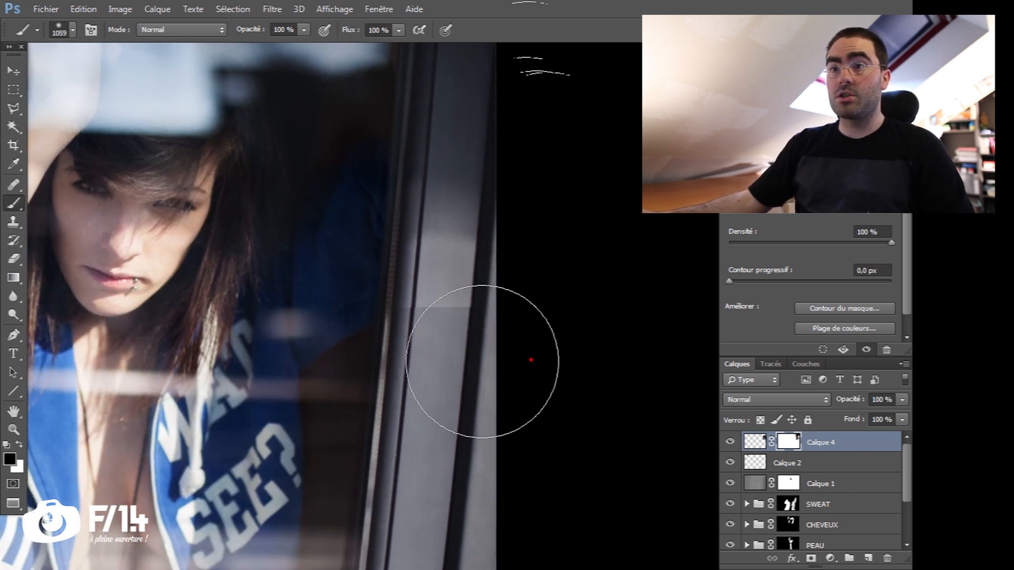
pyautogui.moveTo(420, 389); pyautogui.dragTo(478, 388)
pyautogui.hotkey('ctrl', 'space')
pyautogui.moveTo(321, 392)
pyautogui.mouseDown()
pyautogui.moveTo(317, 410)
pyautogui.moveTo(238, 426)
pyautogui.mouseUp()
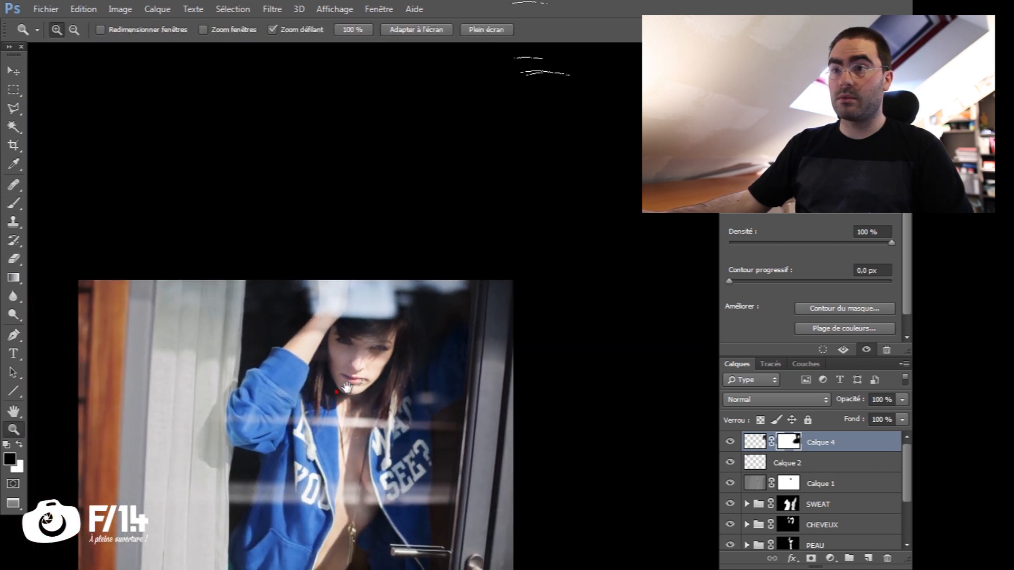
# Step: Compare the door frame with Calque 4 hidden and shown, then view the whole photo
pyautogui.press('b')
pyautogui.click(729, 442)
pyautogui.click(730, 443)
pyautogui.press('z')
pyautogui.keyDown('alt'); pyautogui.click(428, 449); pyautogui.keyUp('alt')
pyautogui.press('b')
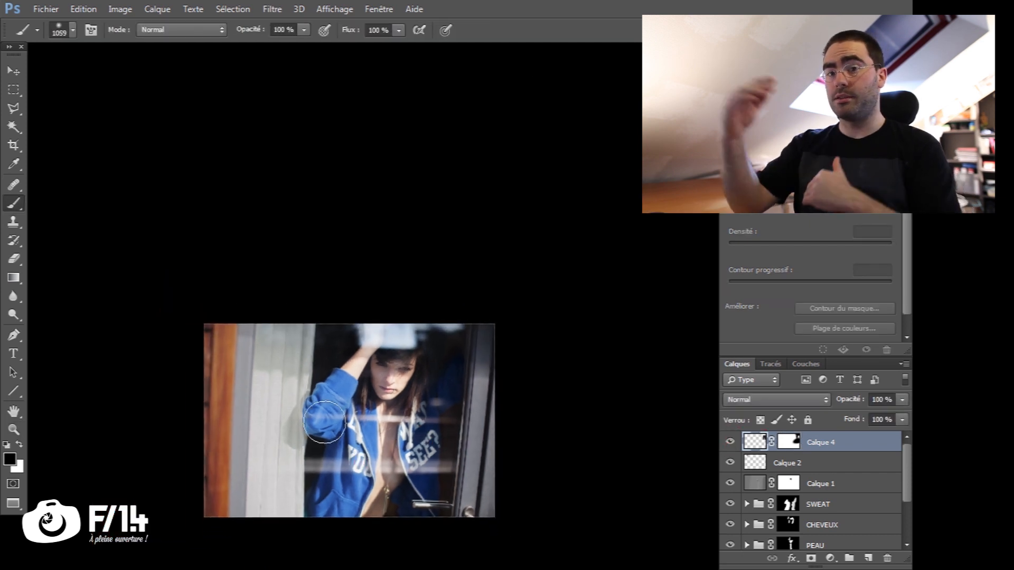
# Step: Dodge the hoodie area on the Calque 1 soft-light layer with a small white brush at 5% opacity
pyautogui.moveTo(330, 437); pyautogui.dragTo(329, 420)
pyautogui.press('z')
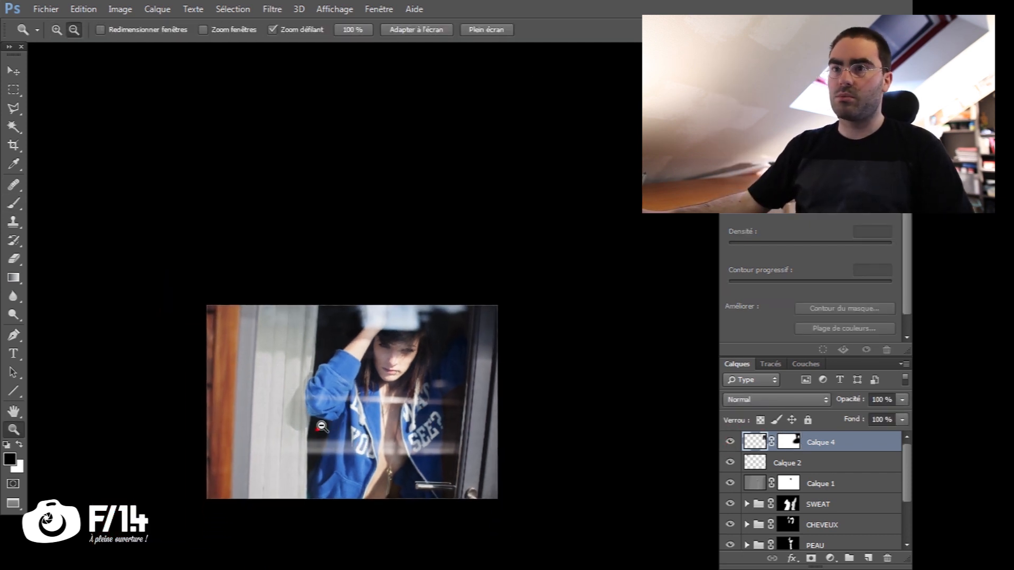
pyautogui.click(318, 420)
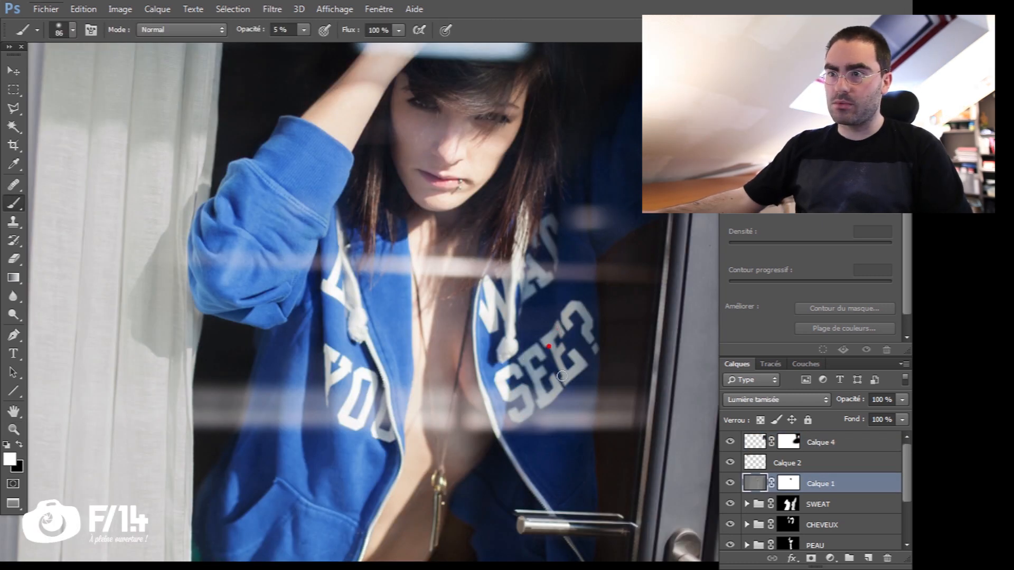
pyautogui.keyDown('alt'); pyautogui.rightClick(585, 320); pyautogui.keyUp('alt')
pyautogui.press('z')
pyautogui.keyDown('alt'); pyautogui.click(414, 398); pyautogui.keyUp('alt')
pyautogui.press('b')
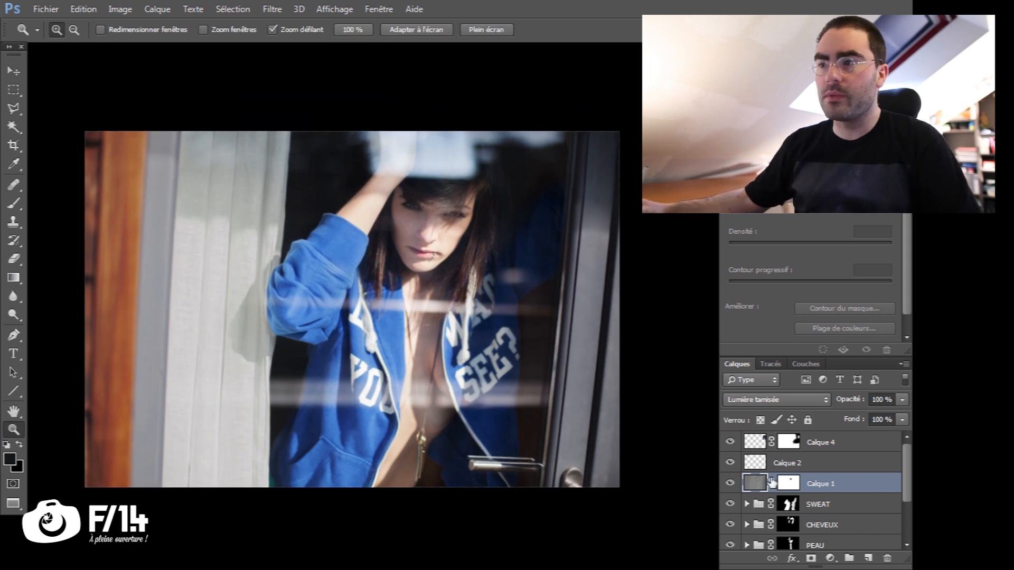
# Step: Compare the retouched photo with the original Calque 0 layer shown on its own
pyautogui.moveTo(905, 467); pyautogui.dragTo(901, 520)
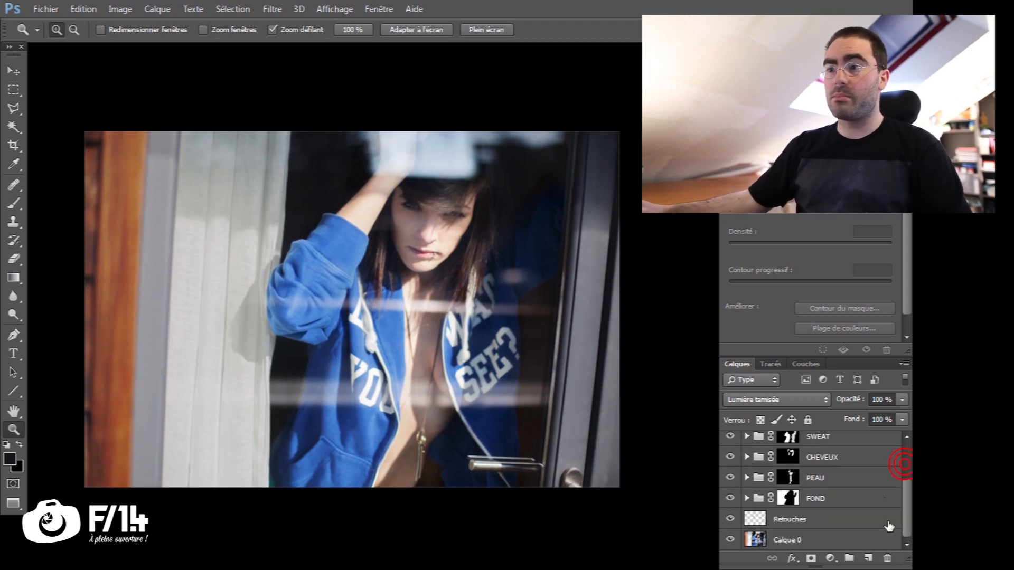
pyautogui.keyDown('alt'); pyautogui.click(729, 540); pyautogui.keyUp('alt')
pyautogui.keyDown('alt'); pyautogui.click(729, 540); pyautogui.keyUp('alt')
pyautogui.click(729, 540)
pyautogui.click(729, 540)
pyautogui.click(730, 541)
pyautogui.click(730, 542)
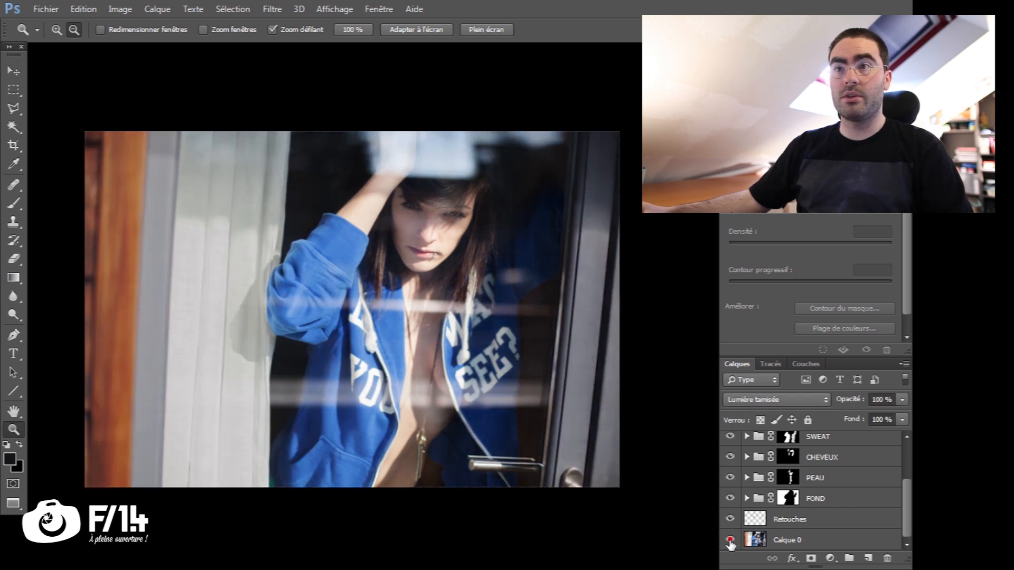
pyautogui.keyDown('alt'); pyautogui.click(729, 541); pyautogui.keyUp('alt')
pyautogui.keyDown('alt'); pyautogui.click(730, 541); pyautogui.keyUp('alt')
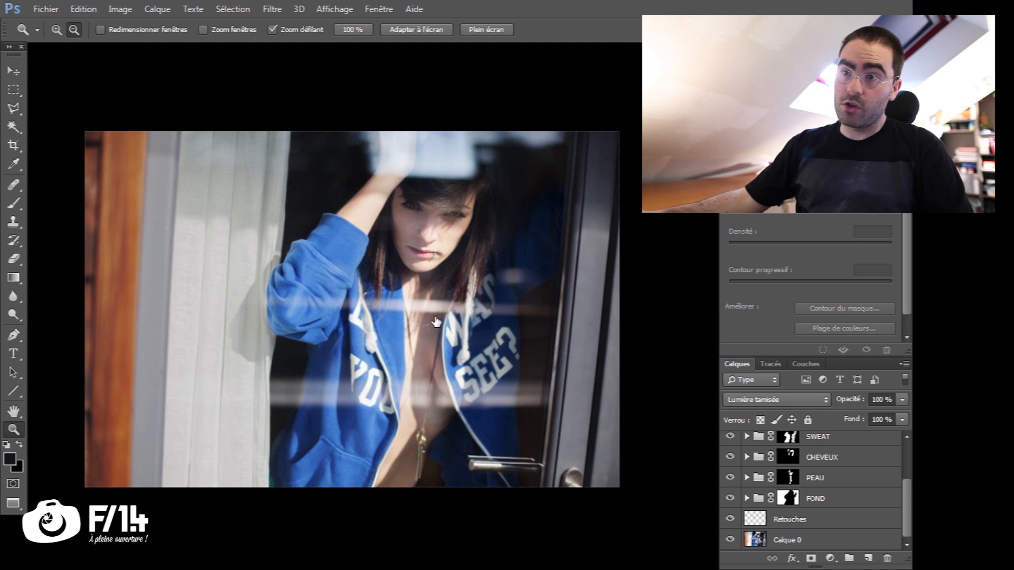
# Step: Create a new layer above Calque 4 with the Couleur blend mode and 33% opacity
pyautogui.moveTo(365, 403); pyautogui.dragTo(362, 434)
pyautogui.scroll(3, 820, 465)
pyautogui.click(821, 442)
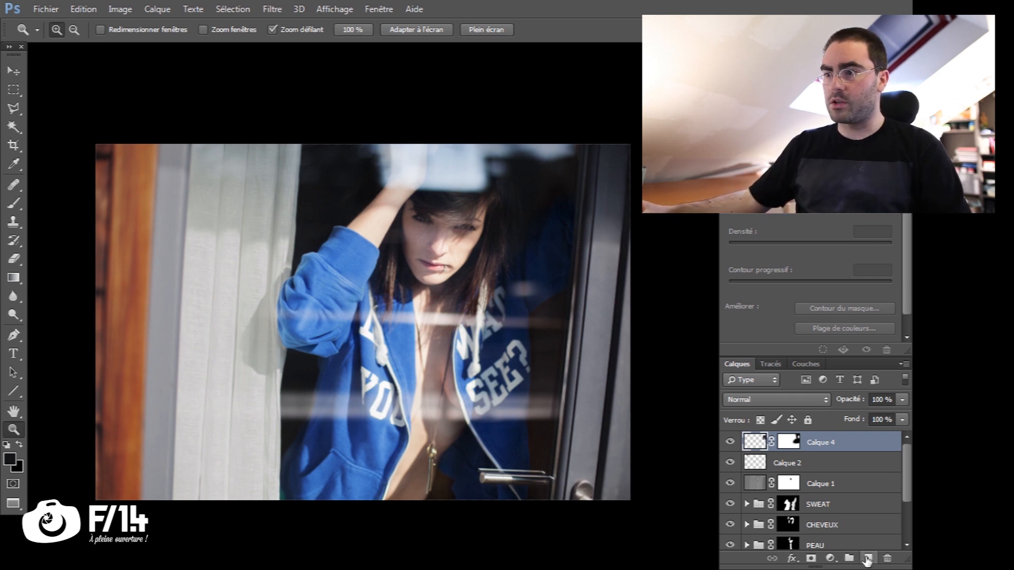
pyautogui.click(867, 558)
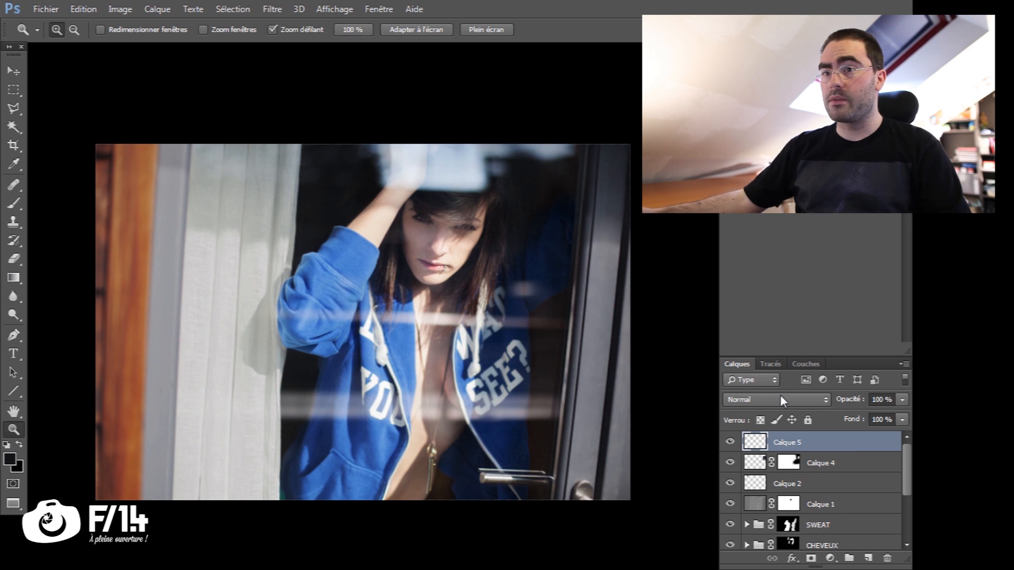
pyautogui.click(802, 404)
pyautogui.click(772, 374)
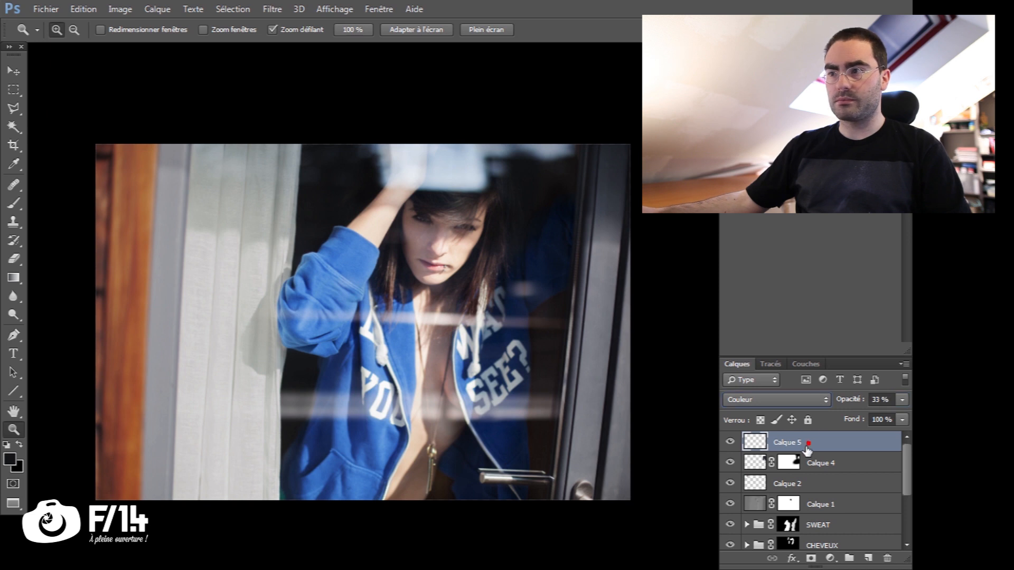
# Step: Sample the orange of the wooden frame for the brush and refine it to a more saturated orange
pyautogui.press('alt')
pyautogui.rightClick(364, 399)
pyautogui.click(792, 441)
pyautogui.press('b')
pyautogui.moveTo(258, 340); pyautogui.dragTo(296, 342)
pyautogui.keyDown('alt'); pyautogui.click(138, 359); pyautogui.keyUp('alt')
pyautogui.keyDown('alt'); pyautogui.click(129, 266); pyautogui.keyUp('alt')
pyautogui.moveTo(215, 439); pyautogui.dragTo(254, 443)
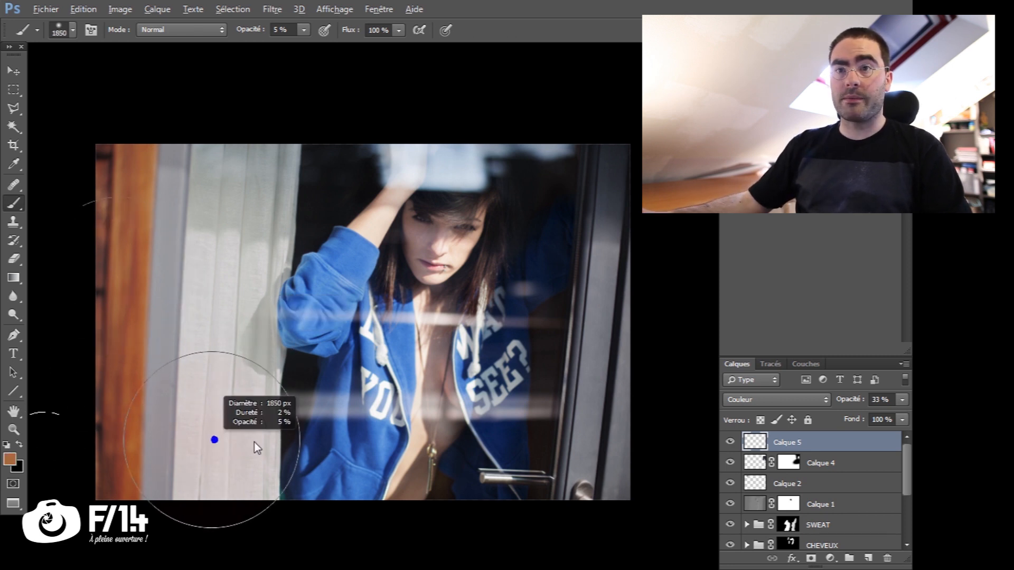
pyautogui.click(10, 459)
pyautogui.click(581, 183)
pyautogui.moveTo(581, 184); pyautogui.dragTo(580, 183)
pyautogui.press('Return')
# Step: Paint orange over the lower part of the photo on Calque 5 with a very large soft brush at 70% opacity
pyautogui.moveTo(209, 456); pyautogui.dragTo(221, 457)
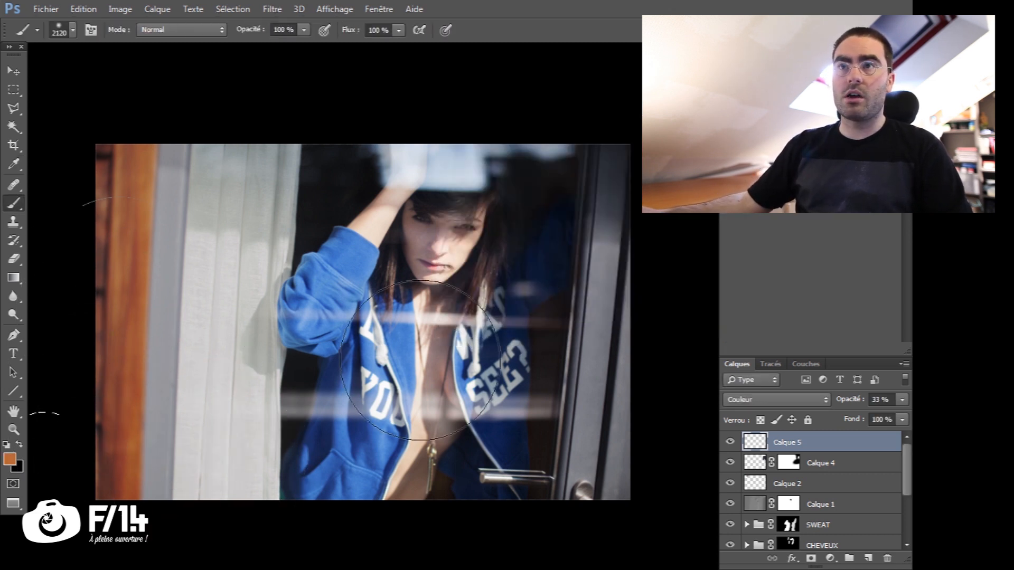
pyautogui.press('7')
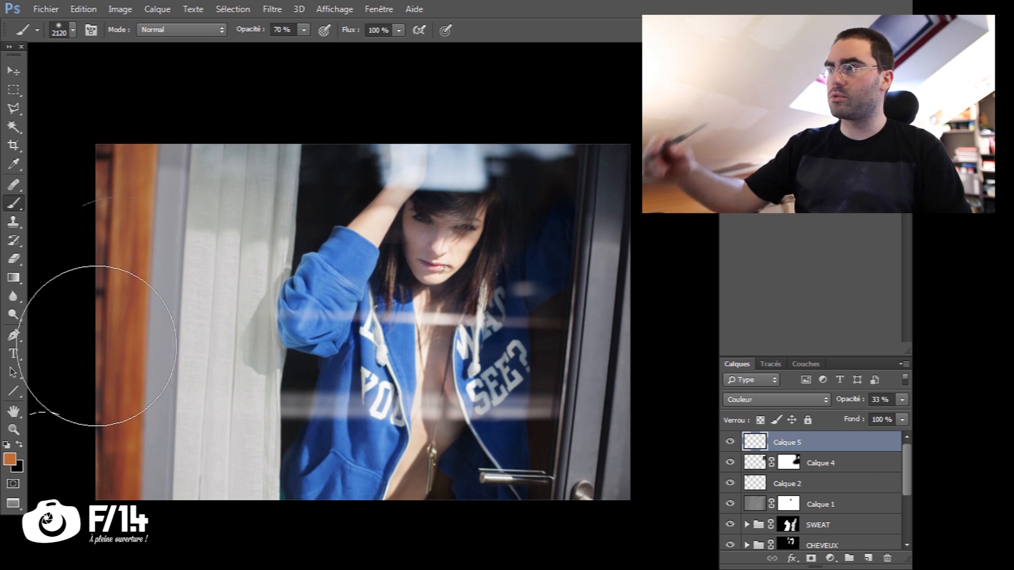
pyautogui.moveTo(106, 423); pyautogui.dragTo(150, 418)
pyautogui.moveTo(120, 328)
pyautogui.mouseDown()
pyautogui.moveTo(186, 356)
pyautogui.moveTo(214, 351)
pyautogui.mouseUp()
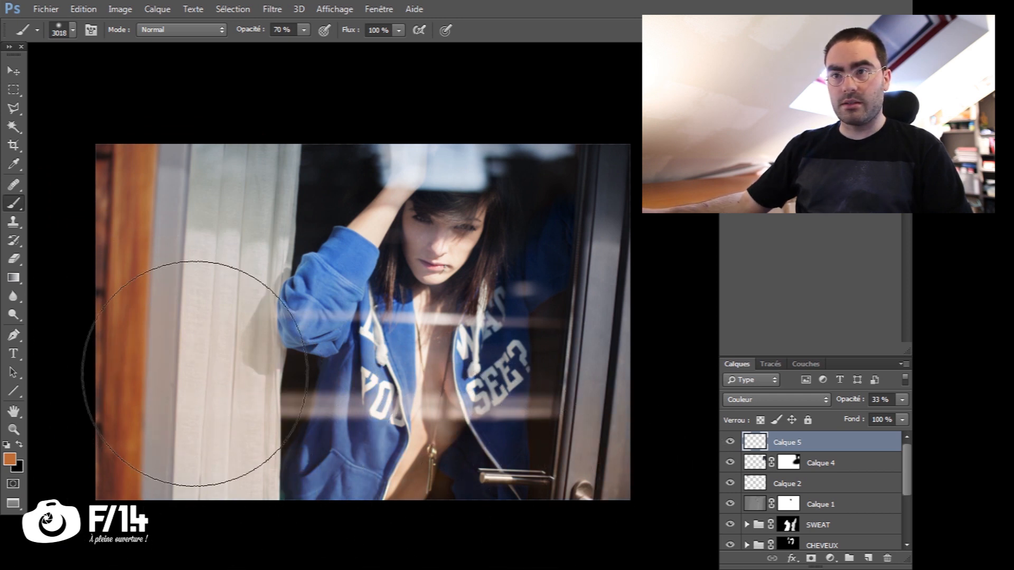
pyautogui.click(143, 343)
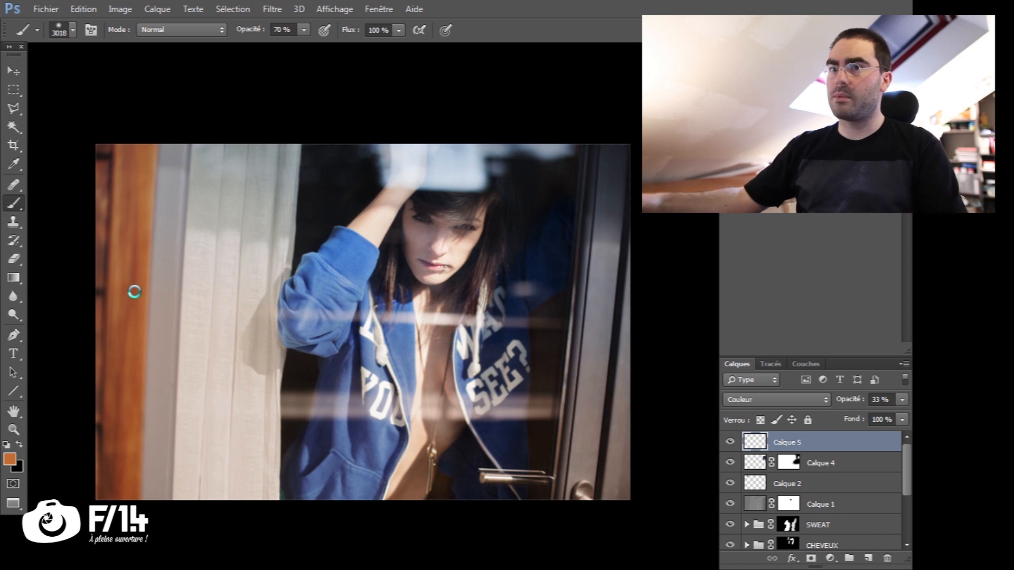
# Step: Compare the photo with the orange Calque 5 tint hidden and shown
pyautogui.press('v')
pyautogui.click(730, 443)
pyautogui.click(730, 443)
pyautogui.click(731, 443)
pyautogui.click(731, 443)
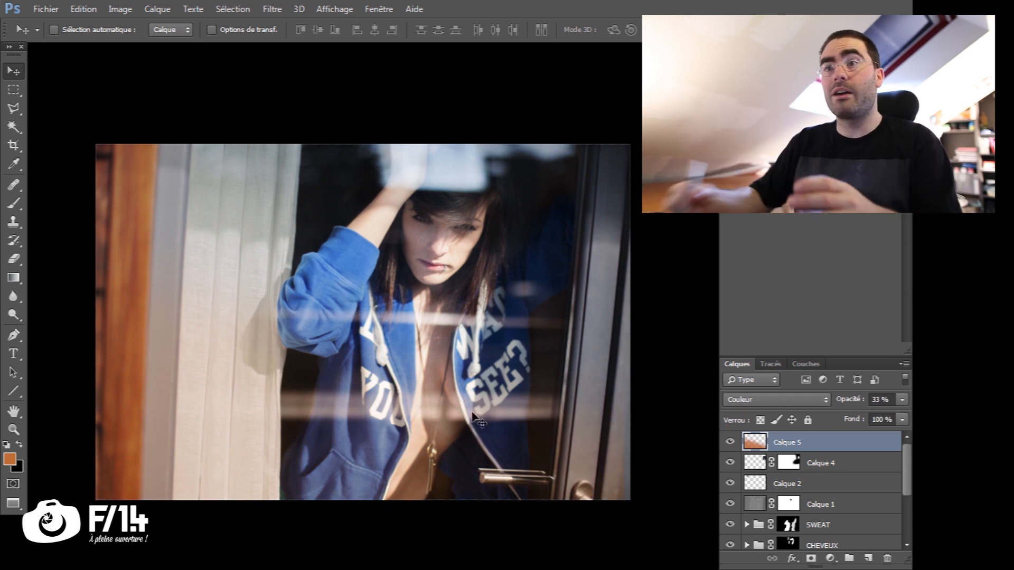
pyautogui.scroll(1, 362, 380)
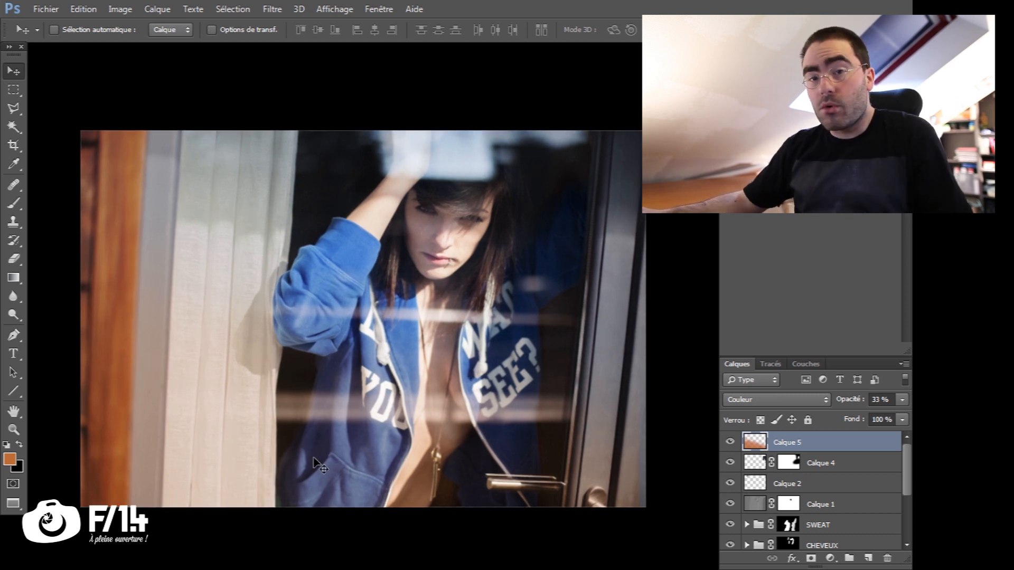
pyautogui.moveTo(358, 379); pyautogui.dragTo(368, 365)
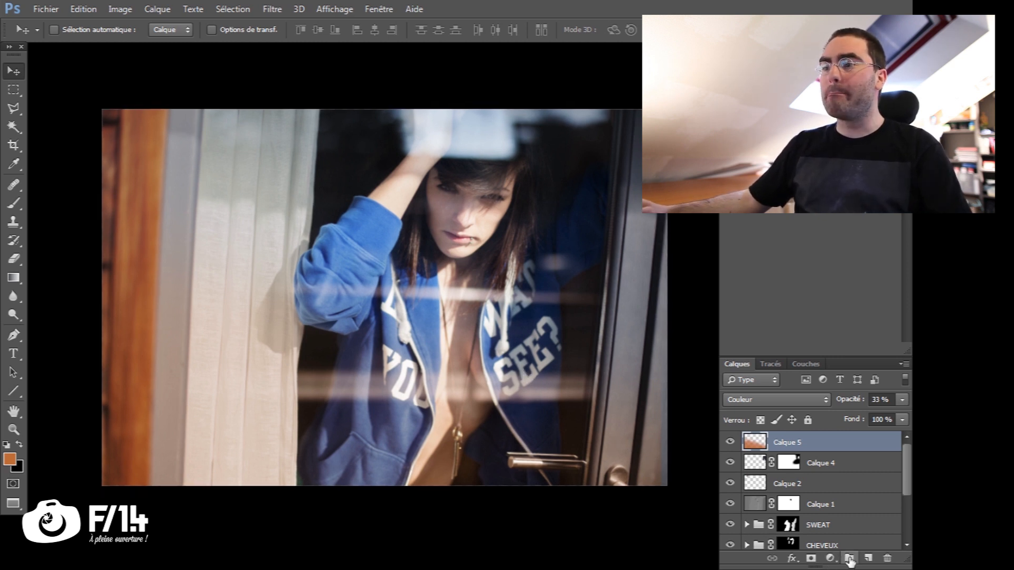
# Step: Add a Levels adjustment layer above Calque 5 with blue midtones at 1.12 and red midtones at 0.86
pyautogui.click(830, 559)
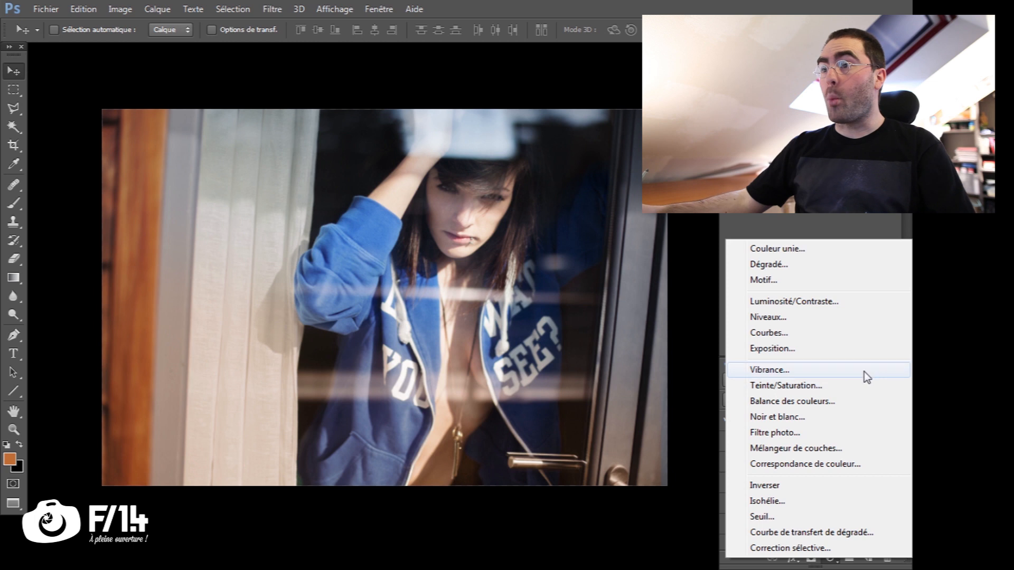
pyautogui.click(787, 318)
pyautogui.click(785, 219)
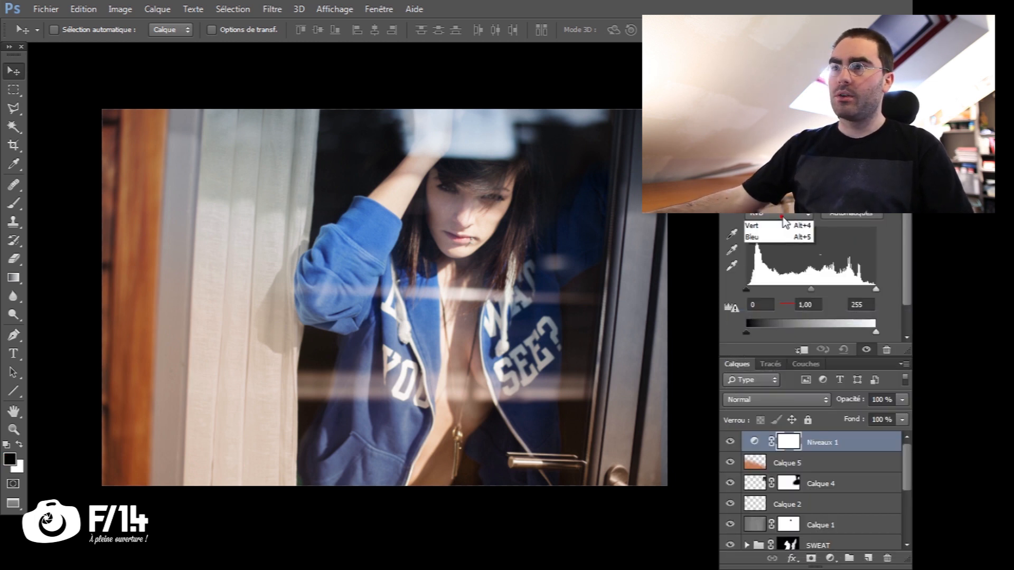
pyautogui.click(775, 262)
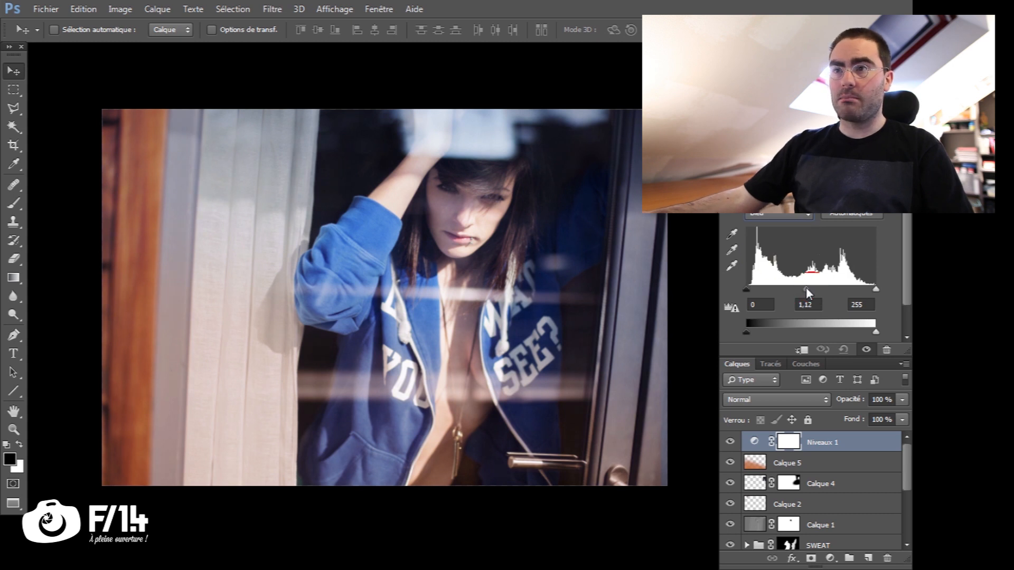
pyautogui.click(782, 214)
pyautogui.click(779, 238)
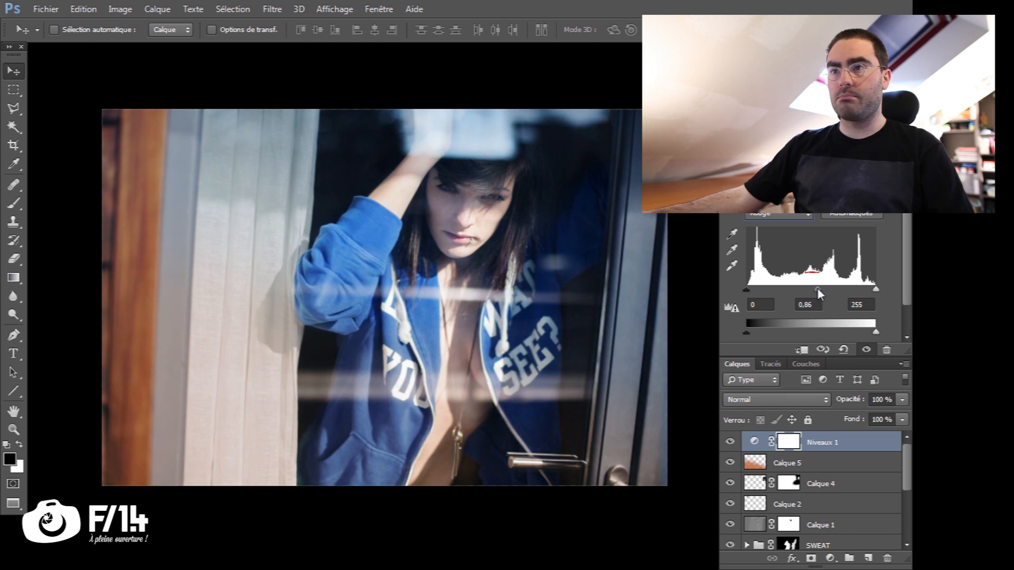
# Step: Fill the Levels layer's mask with the merged RVB image using Apply Image in Produit mode at 100% opacity
pyautogui.click(838, 459)
pyautogui.click(795, 444)
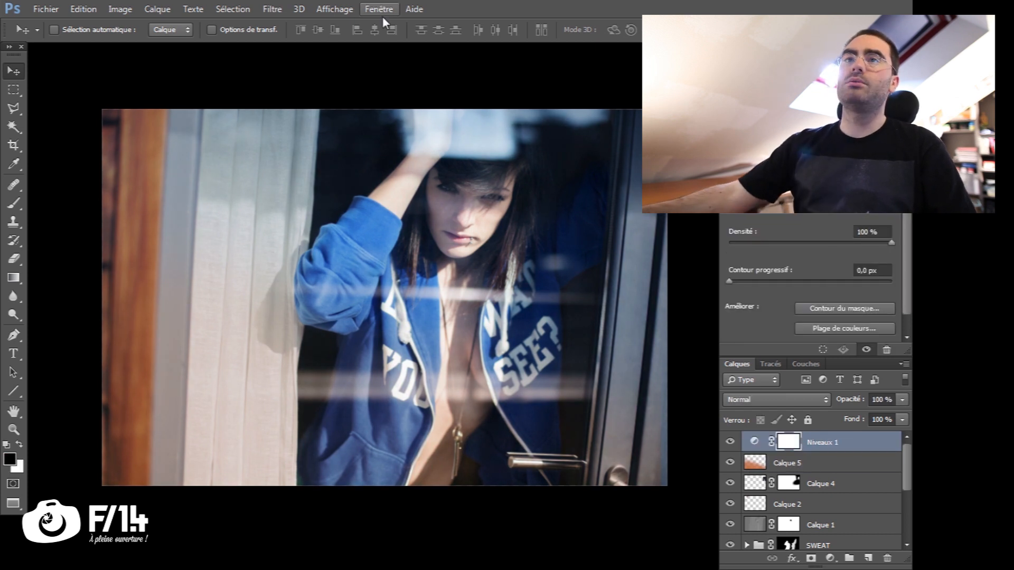
pyautogui.click(120, 9)
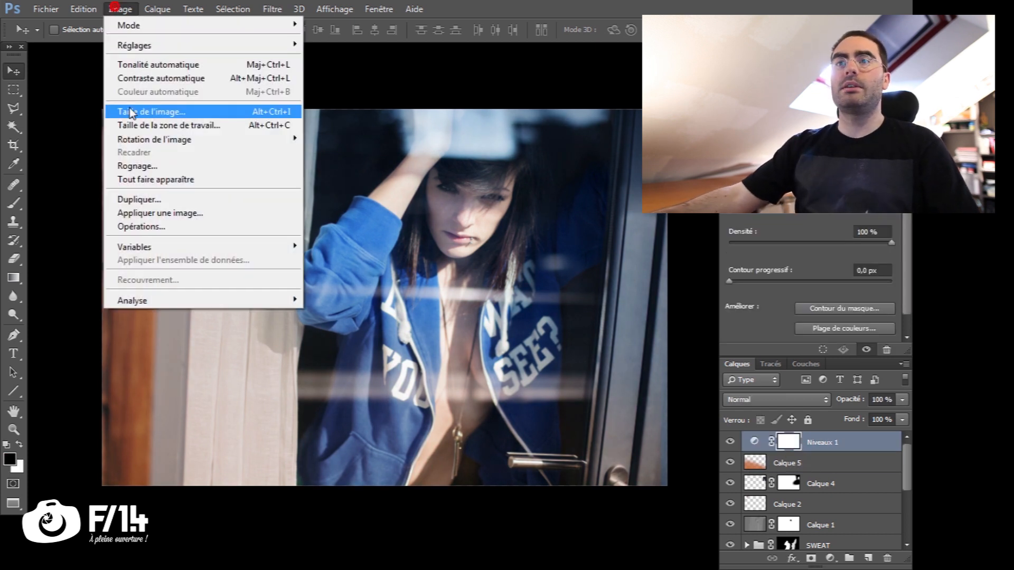
pyautogui.click(162, 214)
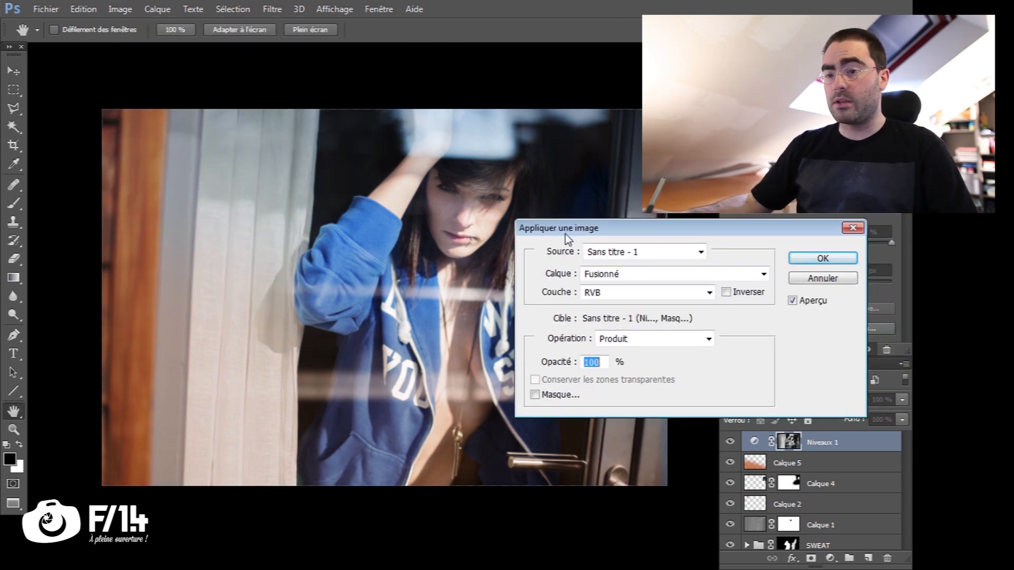
pyautogui.moveTo(674, 233); pyautogui.dragTo(405, 207)
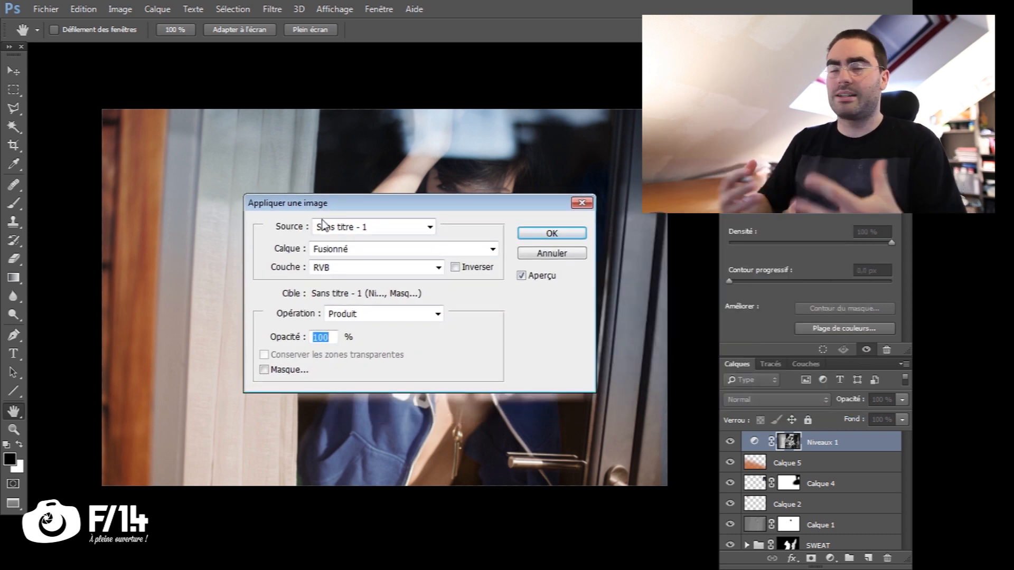
pyautogui.moveTo(417, 208); pyautogui.dragTo(287, 193)
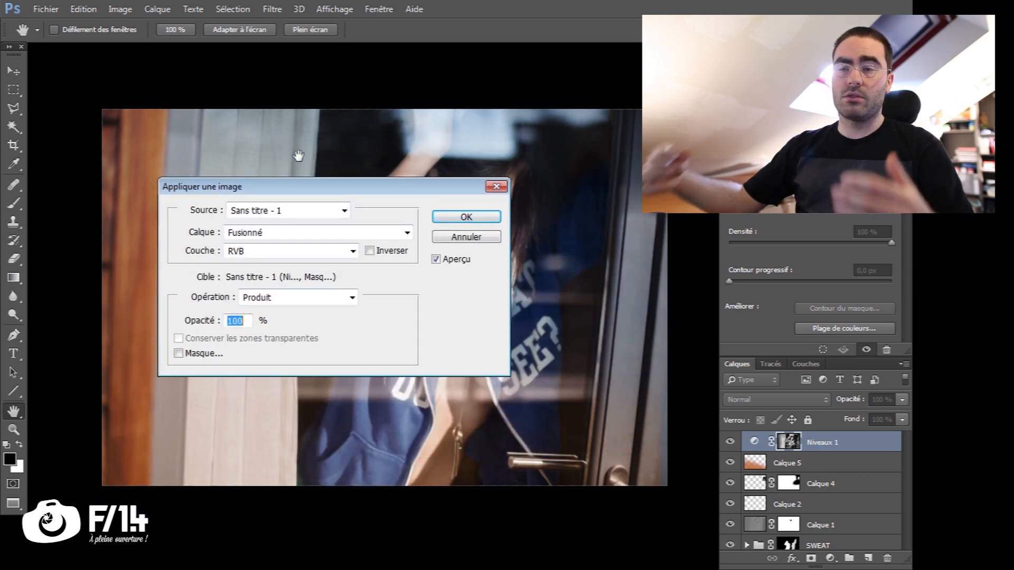
pyautogui.click(466, 217)
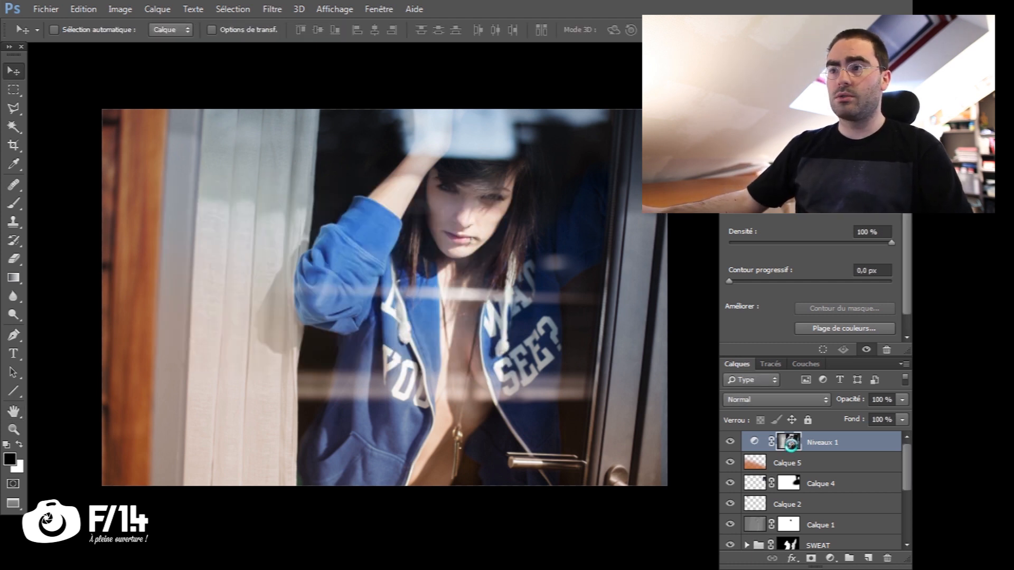
# Step: Display the Levels layer's mask, invert it and deepen its dark tones with a Levels correction
pyautogui.keyDown('alt'); pyautogui.click(791, 442); pyautogui.keyUp('alt')
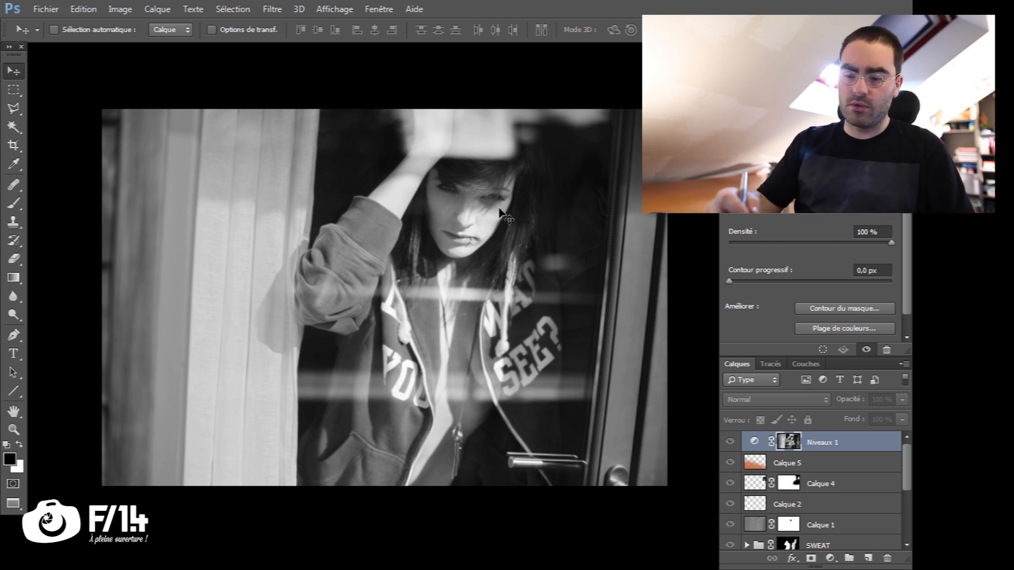
pyautogui.hotkey('ctrl', 'i')
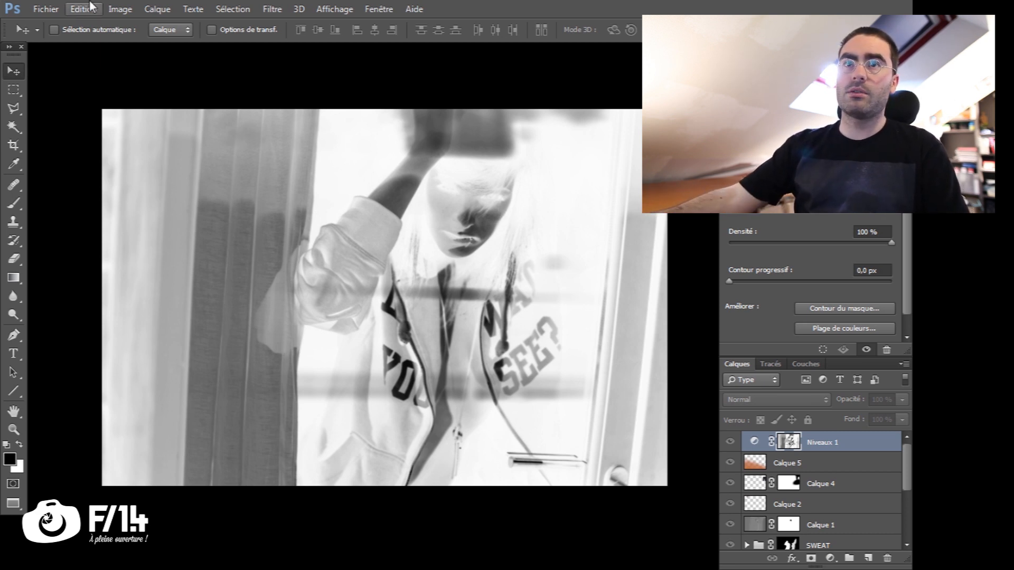
pyautogui.click(120, 9)
pyautogui.click(162, 44)
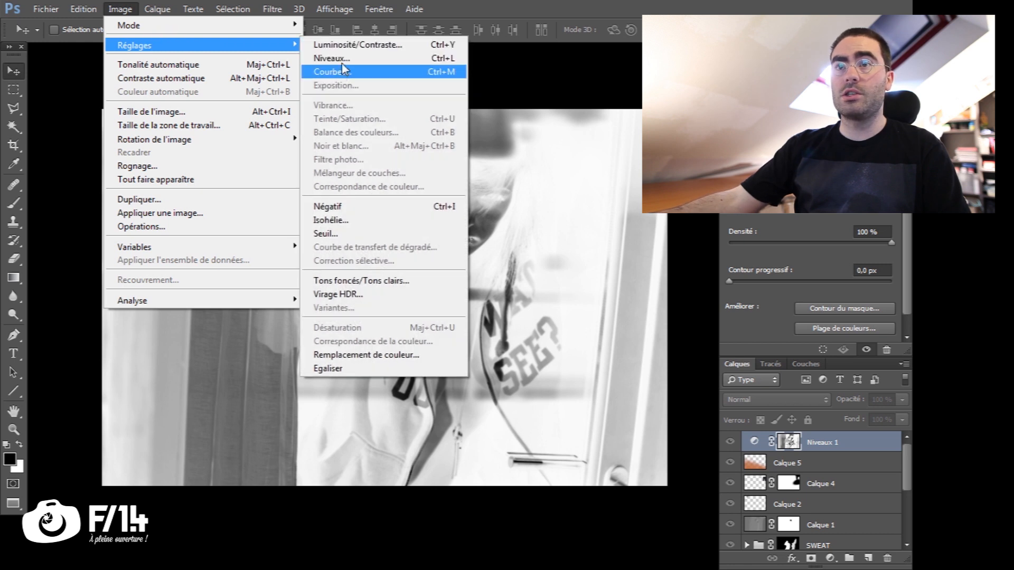
pyautogui.click(340, 62)
pyautogui.moveTo(634, 424); pyautogui.dragTo(706, 424)
pyautogui.moveTo(705, 423)
pyautogui.mouseDown()
pyautogui.moveTo(696, 424)
pyautogui.moveTo(718, 426)
pyautogui.mouseUp()
pyautogui.click(794, 288)
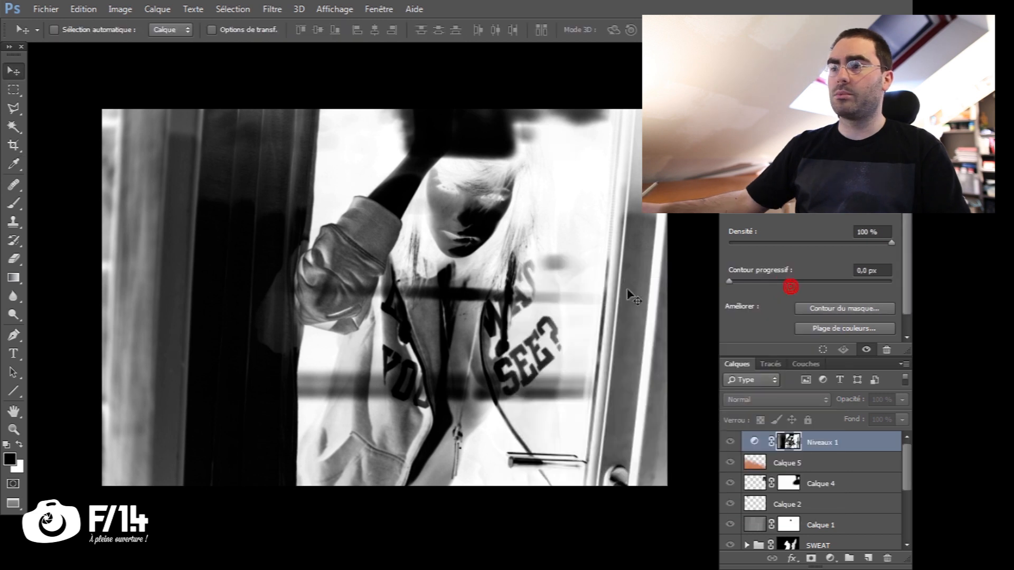
# Step: Return to the color view and compare the photo with the Niveaux 1 layer hidden and shown
pyautogui.click(752, 443)
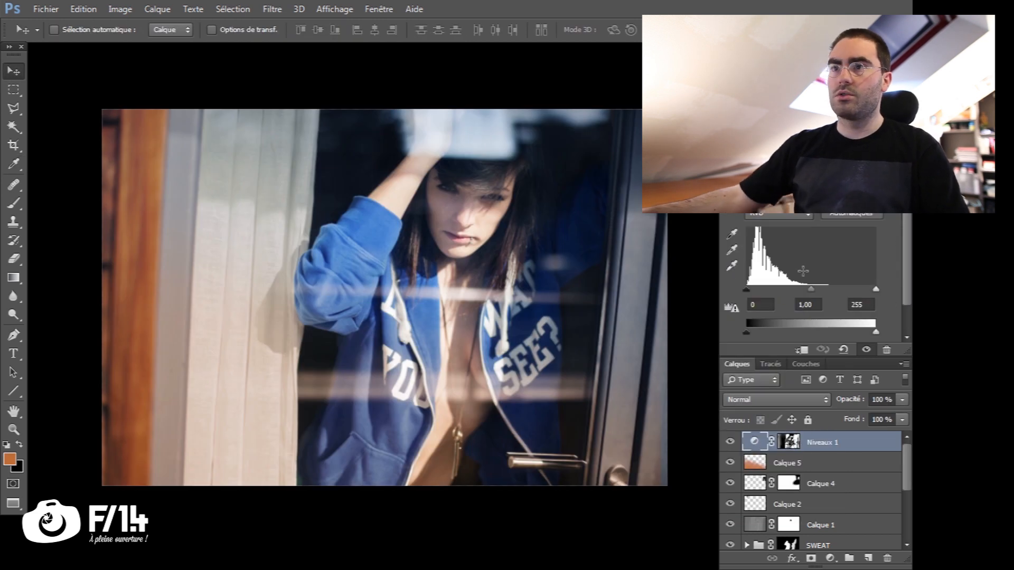
pyautogui.click(730, 443)
pyautogui.click(730, 443)
pyautogui.click(730, 443)
pyautogui.click(730, 442)
pyautogui.click(731, 443)
pyautogui.click(730, 443)
pyautogui.click(731, 443)
pyautogui.click(730, 443)
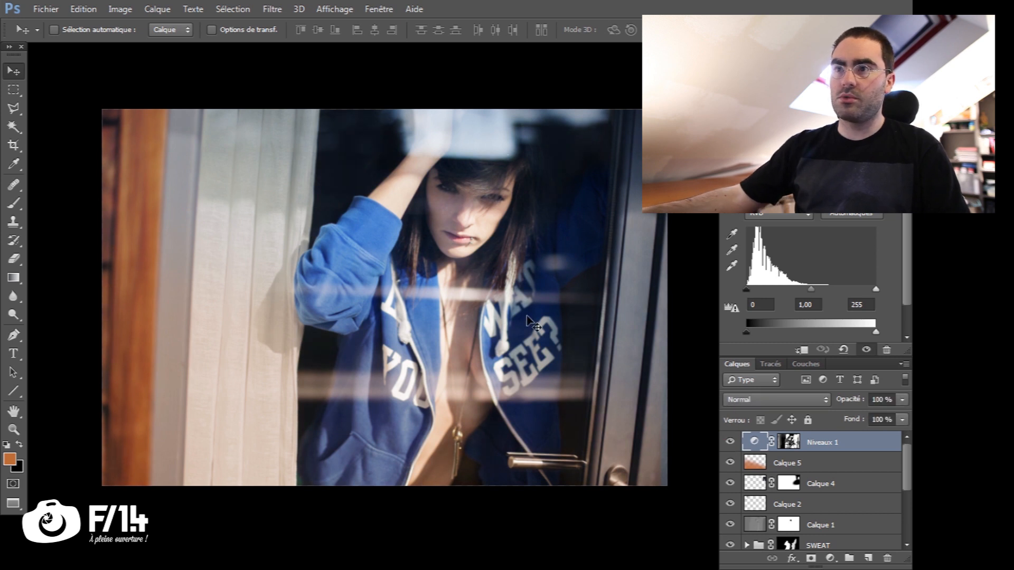
pyautogui.click(731, 442)
pyautogui.click(731, 443)
pyautogui.click(731, 443)
pyautogui.click(732, 442)
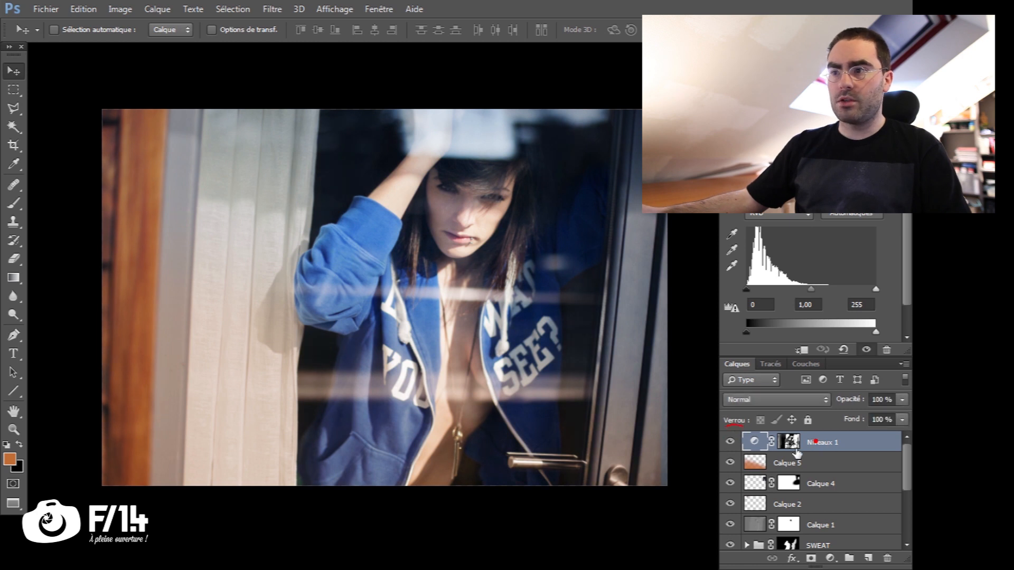
# Step: Paint black at 20% opacity on the Niveaux 1 mask over the face and hair with a soft 236 px brush
pyautogui.click(796, 453)
pyautogui.press('b')
pyautogui.press('d')
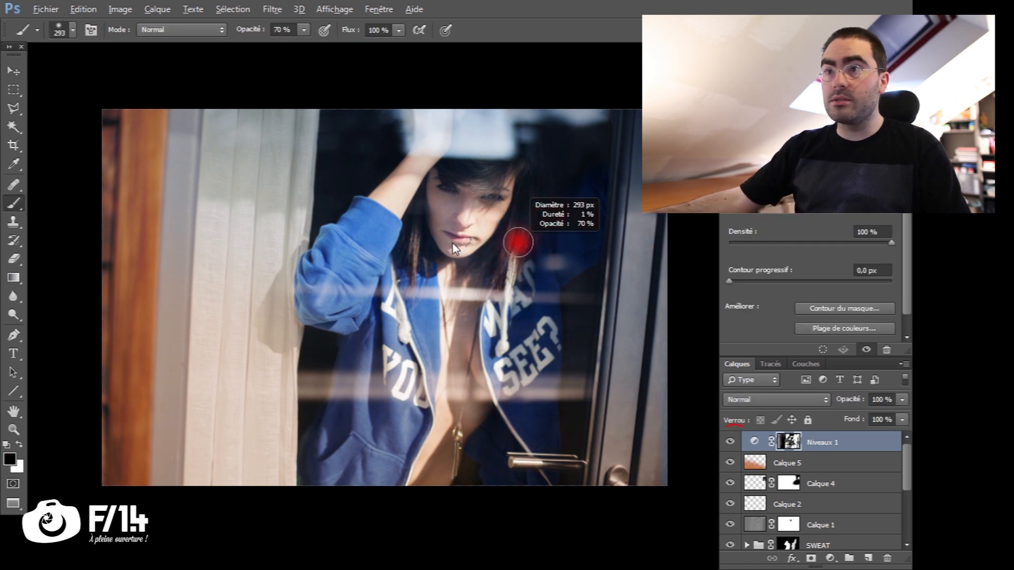
pyautogui.moveTo(452, 243); pyautogui.dragTo(447, 243)
pyautogui.press('x')
pyautogui.keyDown('alt'); pyautogui.rightClick(528, 222); pyautogui.keyUp('alt')
pyautogui.keyDown('alt'); pyautogui.rightClick(526, 225); pyautogui.keyUp('alt')
pyautogui.press('2')
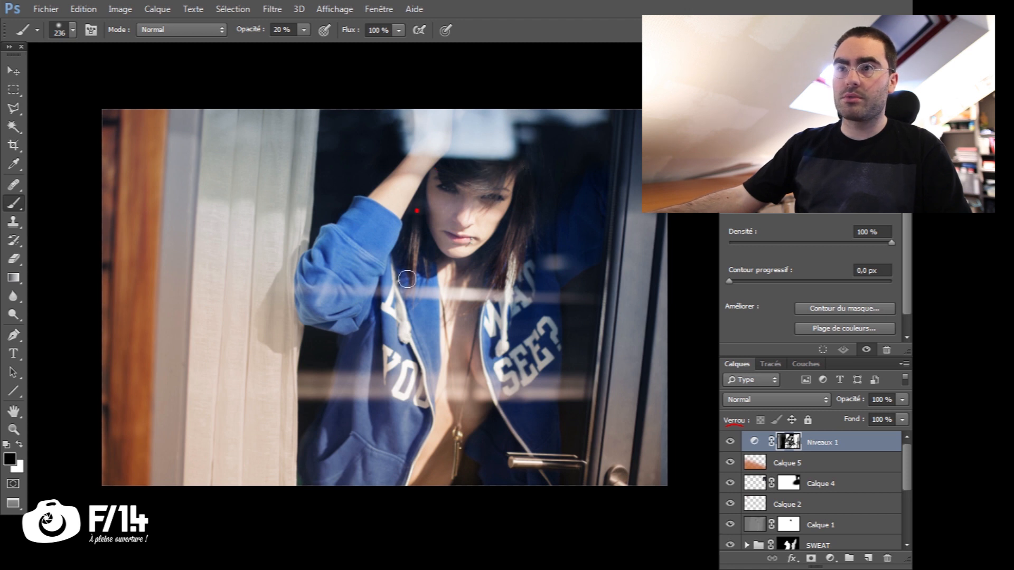
pyautogui.press('space')
pyautogui.moveTo(558, 443); pyautogui.dragTo(565, 446)
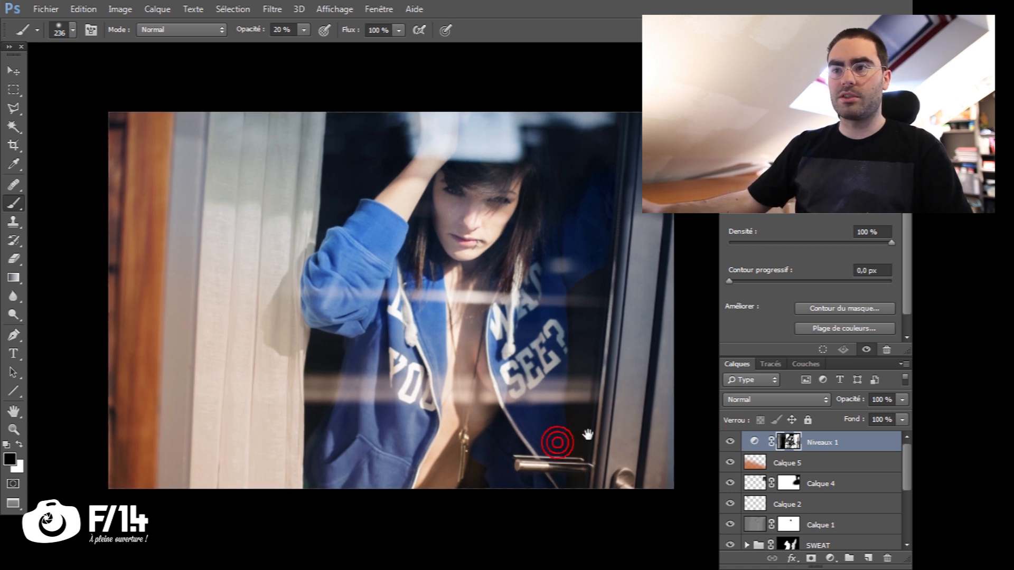
pyautogui.press('space')
pyautogui.moveTo(468, 354); pyautogui.dragTo(472, 362)
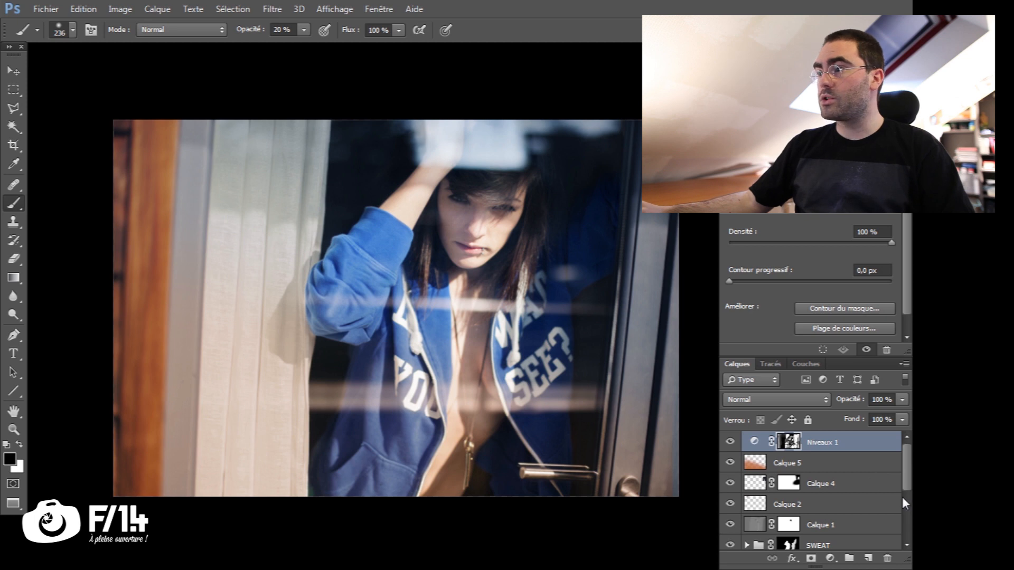
# Step: Add a Curves adjustment layer above Niveaux 1 with its endpoints slightly flattened, and invert its mask to black
pyautogui.click(830, 558)
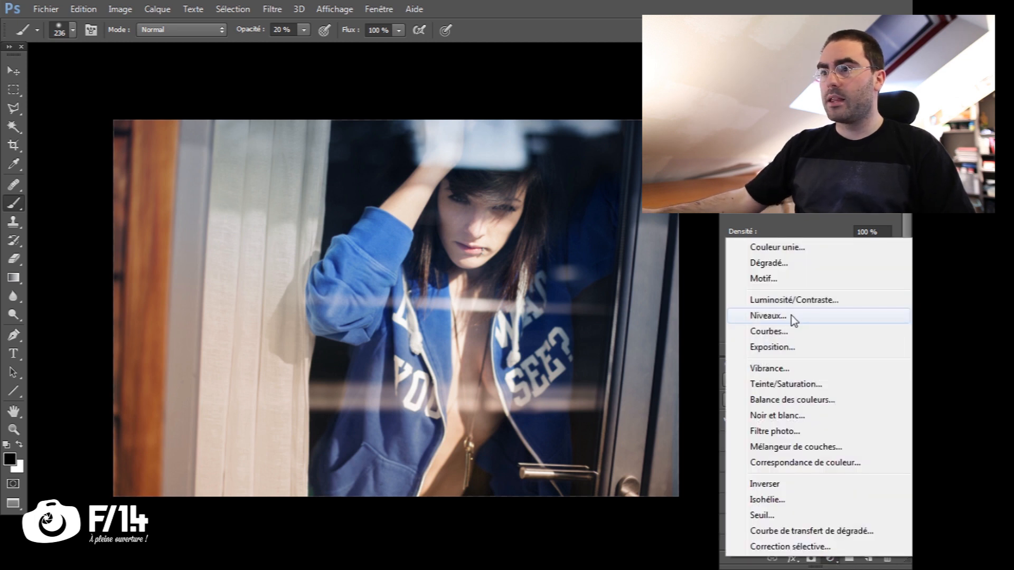
pyautogui.click(787, 332)
pyautogui.moveTo(762, 337); pyautogui.dragTo(764, 334)
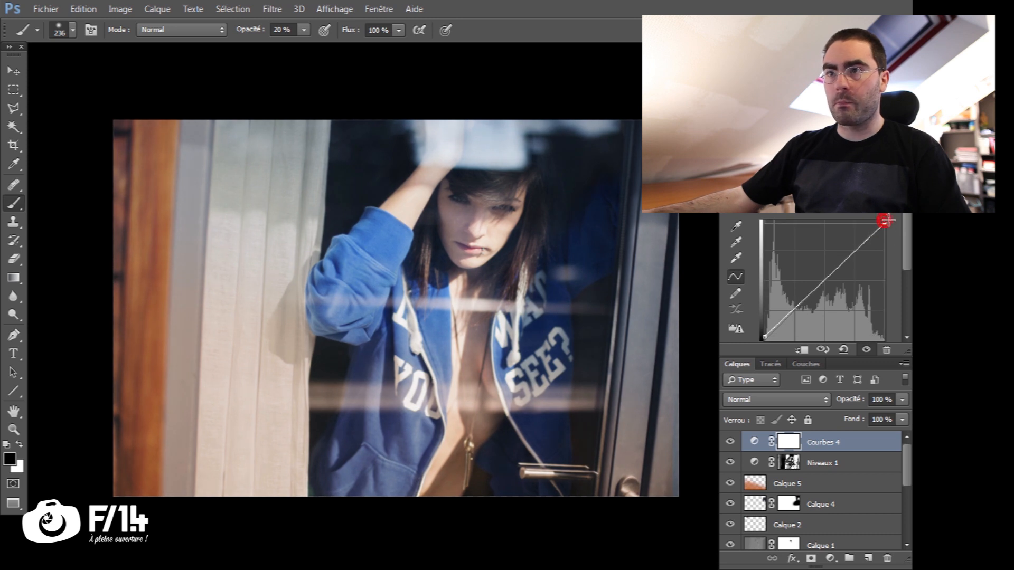
pyautogui.click(785, 442)
pyautogui.press('x')
pyautogui.press('x')
pyautogui.hotkey('ctrl', 'i')
# Step: Paint white at 20% opacity on the Courbes 4 mask over the dark window areas with a large soft brush, and compare the effect
pyautogui.keyDown('alt'); pyautogui.moveTo(547, 191); pyautogui.dragTo(559, 194); pyautogui.keyUp('alt')
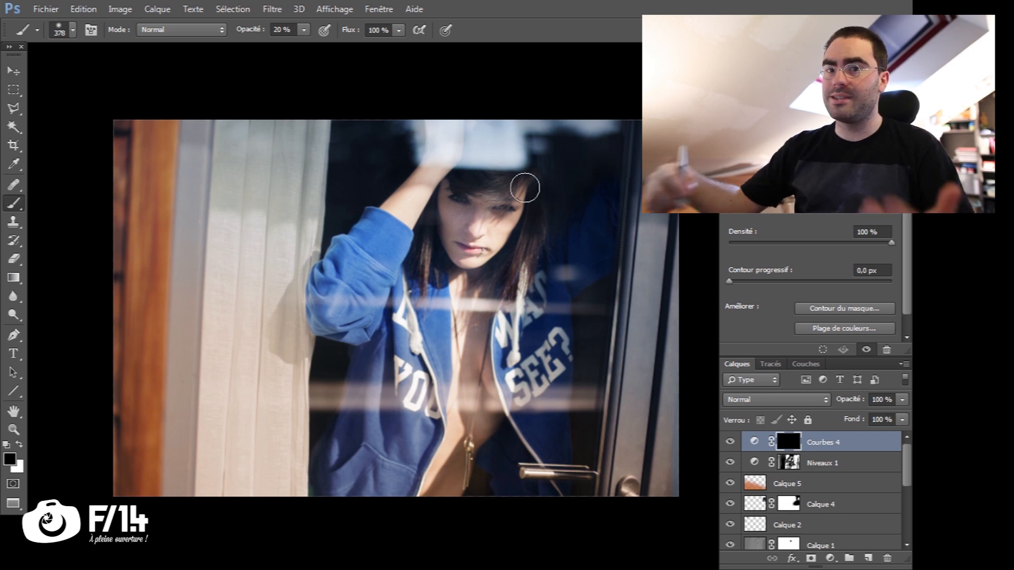
pyautogui.moveTo(568, 166); pyautogui.dragTo(570, 165)
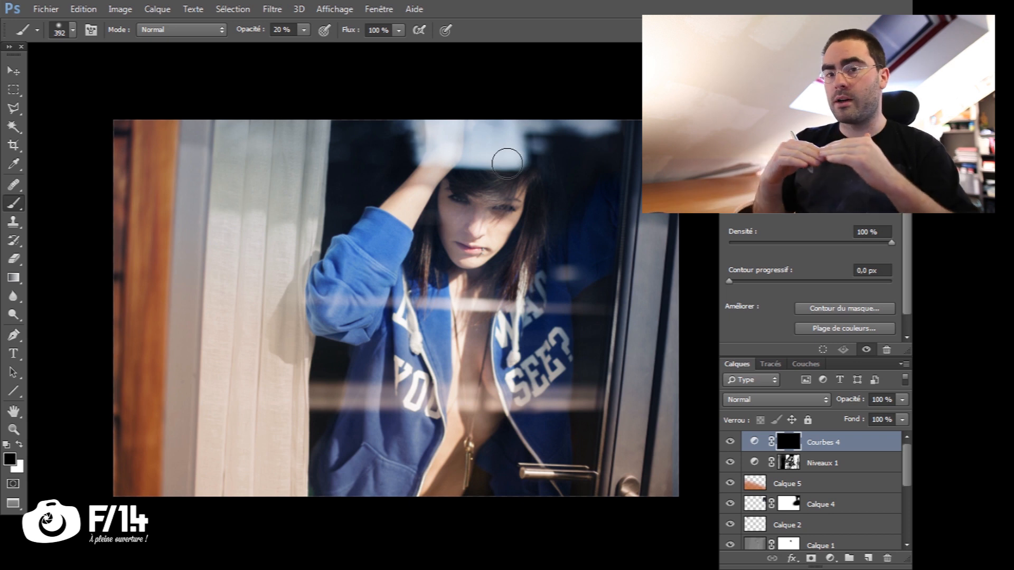
pyautogui.moveTo(405, 170); pyautogui.dragTo(391, 169)
pyautogui.press('x')
pyautogui.moveTo(560, 141)
pyautogui.mouseDown()
pyautogui.moveTo(570, 198)
pyautogui.moveTo(560, 134)
pyautogui.moveTo(561, 200)
pyautogui.moveTo(595, 152)
pyautogui.moveTo(580, 170)
pyautogui.moveTo(560, 148)
pyautogui.mouseUp()
pyautogui.moveTo(608, 346)
pyautogui.mouseDown()
pyautogui.moveTo(611, 294)
pyautogui.moveTo(577, 445)
pyautogui.moveTo(597, 199)
pyautogui.mouseUp()
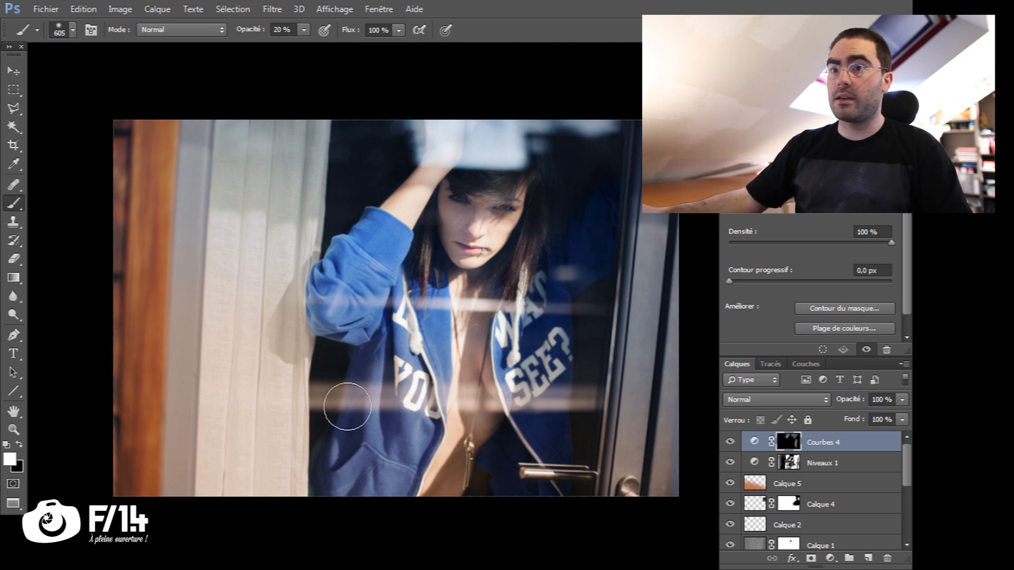
pyautogui.click(729, 442)
pyautogui.click(729, 443)
pyautogui.click(730, 442)
pyautogui.click(730, 443)
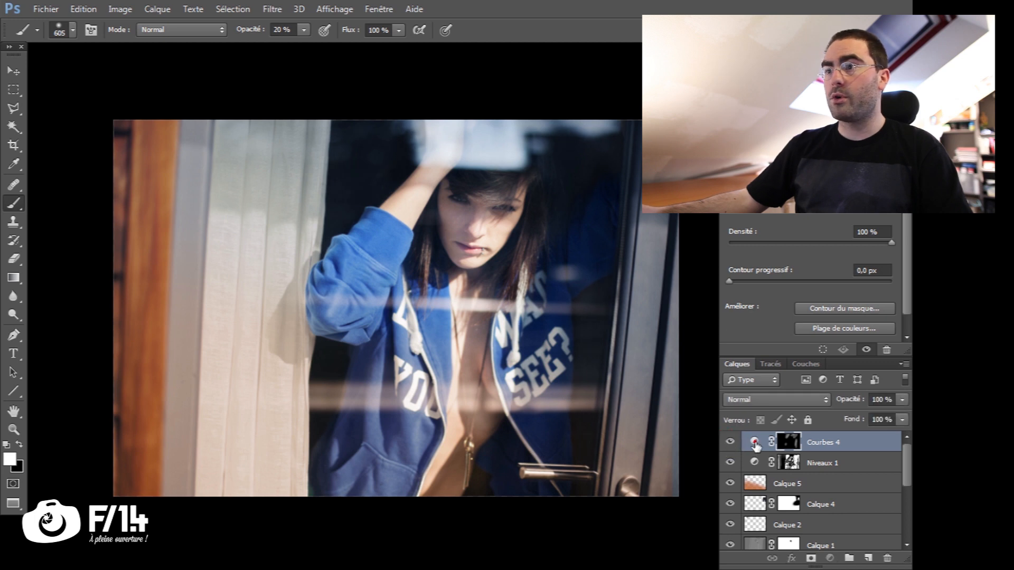
# Step: Readjust the black point of the Courbes 4 curve and compare the photo with the layer hidden and shown
pyautogui.click(755, 443)
pyautogui.moveTo(761, 340); pyautogui.dragTo(732, 332)
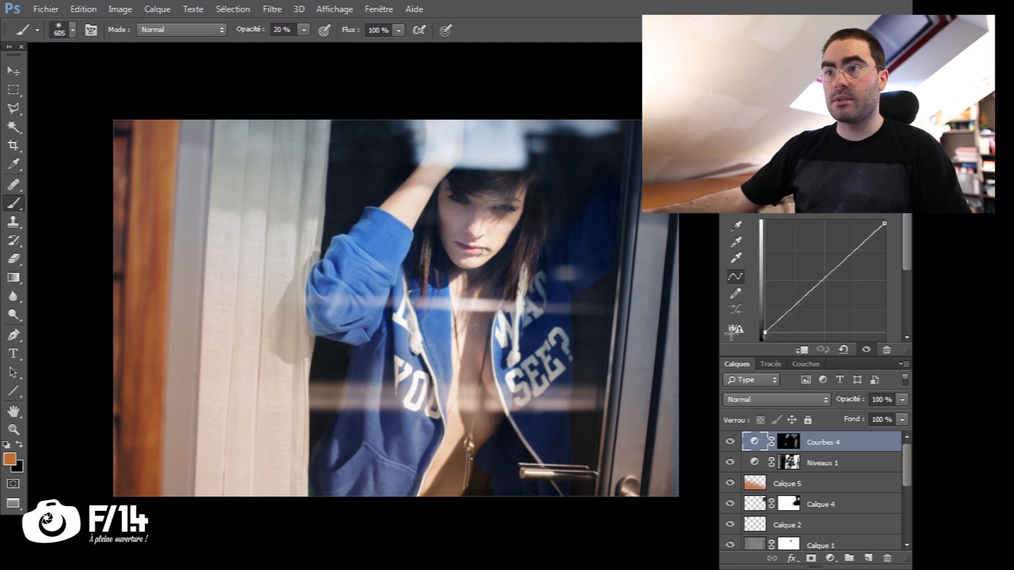
pyautogui.click(731, 443)
pyautogui.click(731, 443)
pyautogui.click(731, 442)
pyautogui.click(732, 442)
pyautogui.moveTo(484, 411)
pyautogui.mouseDown()
pyautogui.moveTo(486, 391)
pyautogui.moveTo(466, 390)
pyautogui.mouseUp()
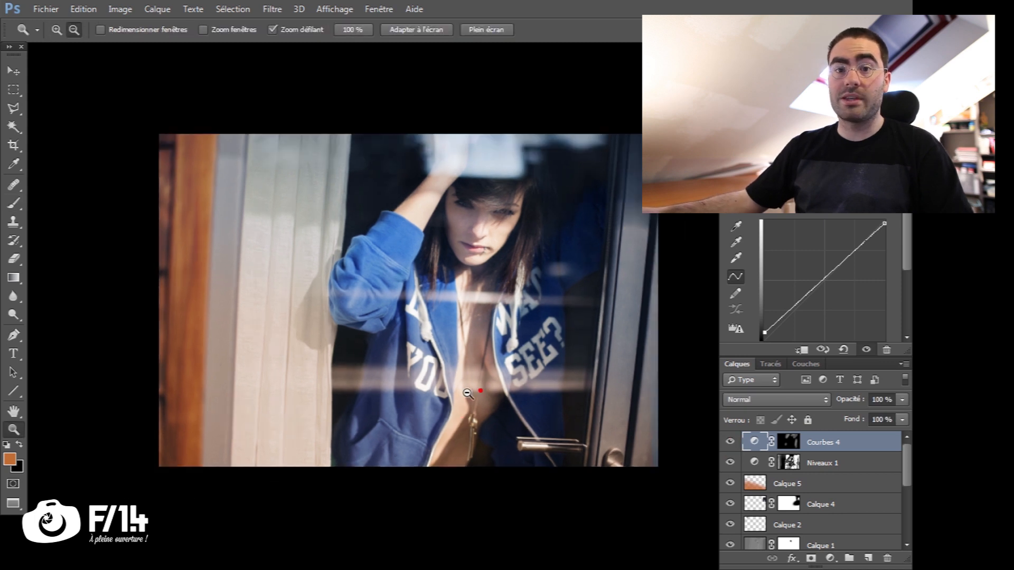
pyautogui.moveTo(440, 429); pyautogui.dragTo(434, 428)
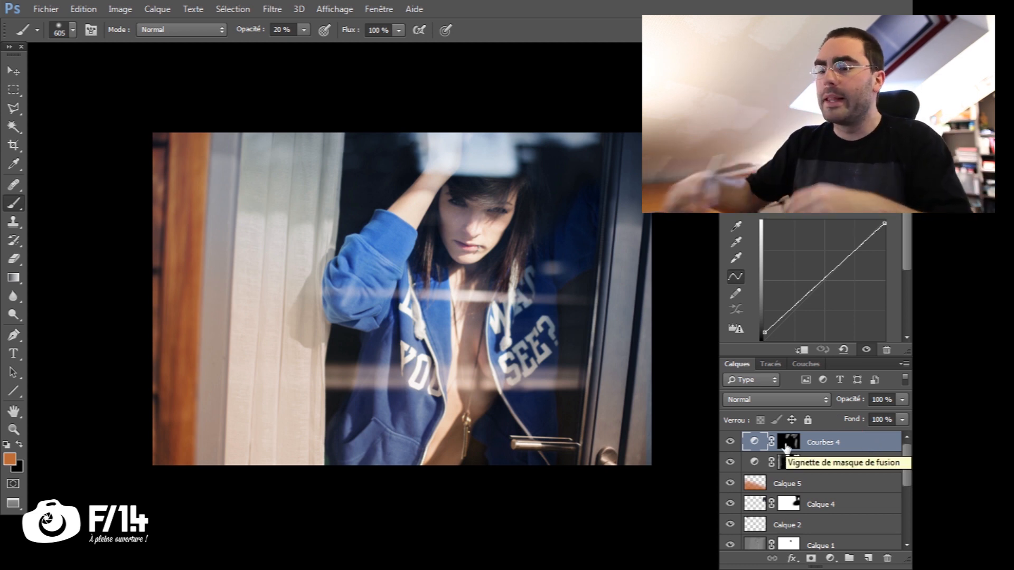
# Step: Stamp all visible layers into a new layer above Courbes 4 and apply a Passe-haut filter with a 6.1 pixel radius
pyautogui.click(817, 447)
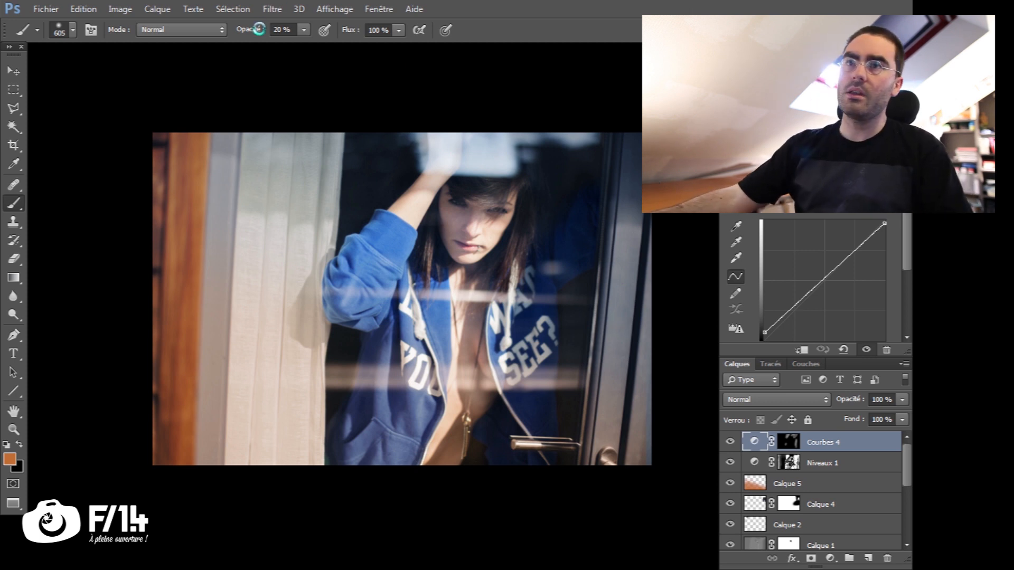
pyautogui.click(280, 11)
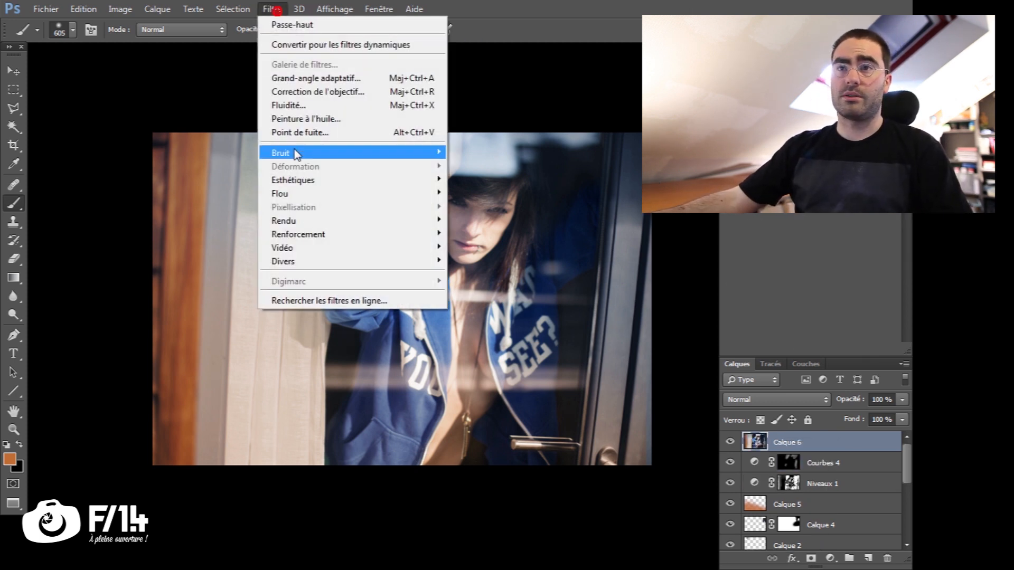
pyautogui.moveTo(289, 262)
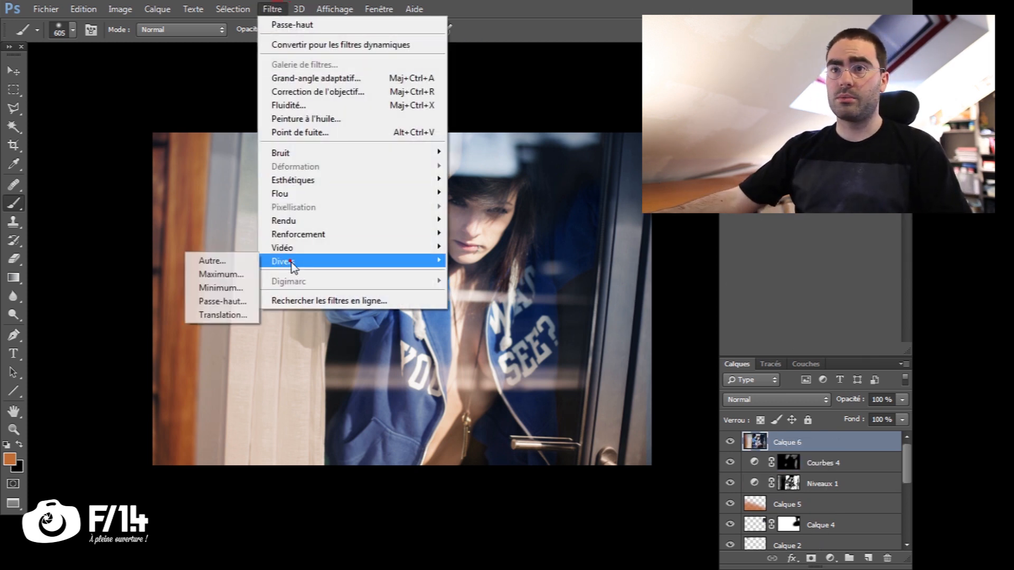
pyautogui.click(236, 305)
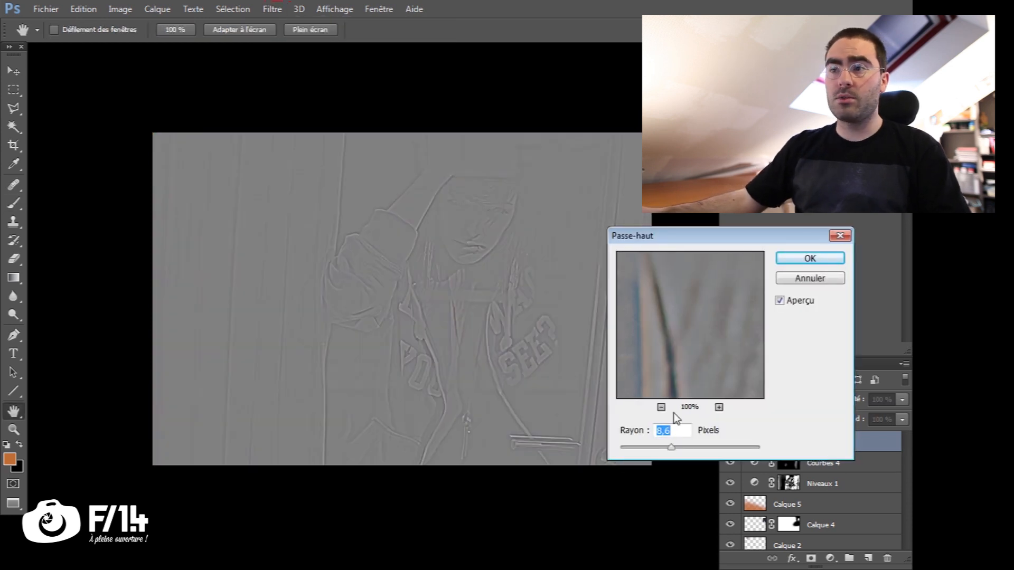
pyautogui.moveTo(658, 446); pyautogui.dragTo(648, 448)
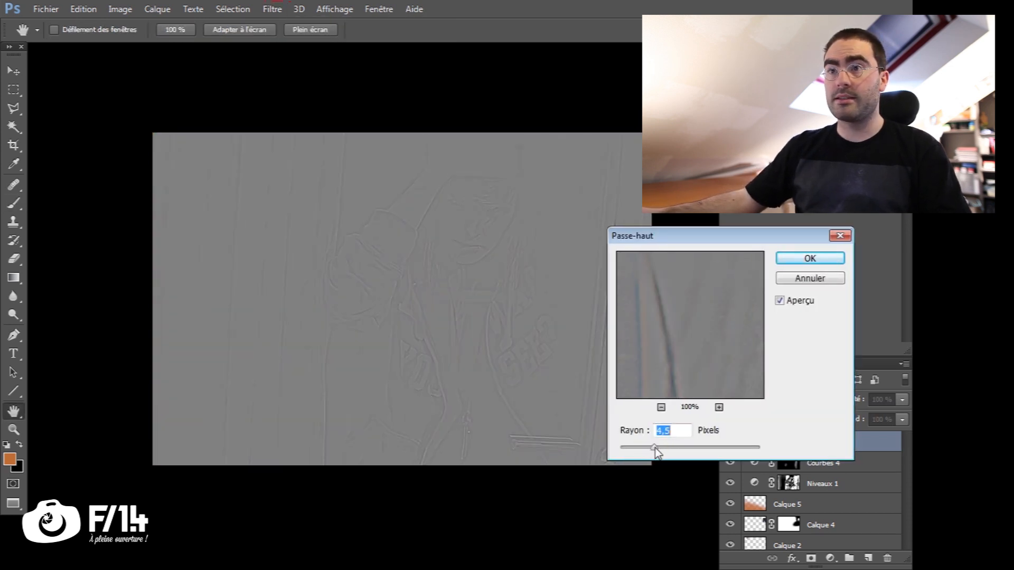
pyautogui.moveTo(664, 449); pyautogui.dragTo(661, 448)
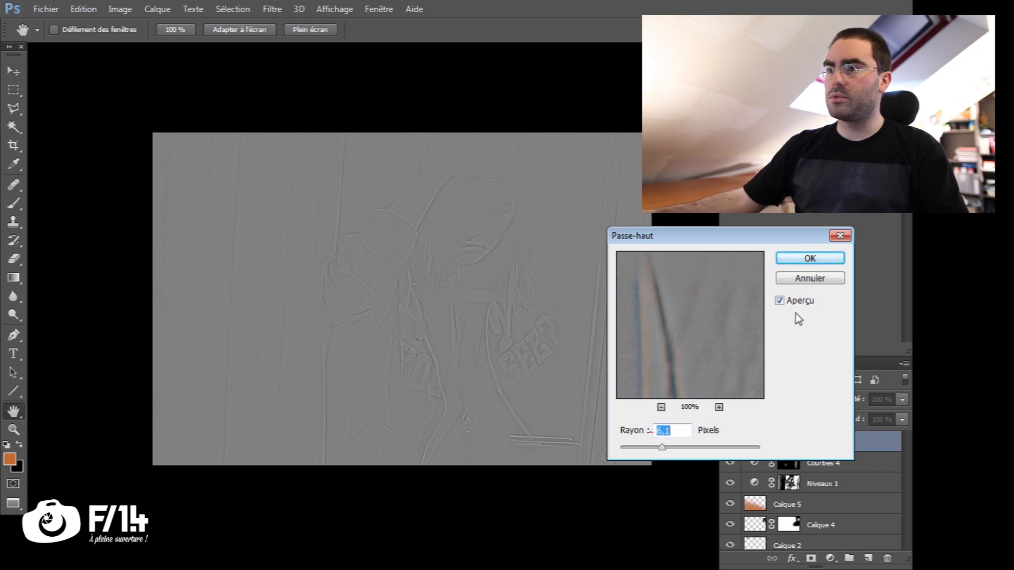
pyautogui.click(806, 261)
# Step: Set the high-pass layer's blend mode to Lumière tamisée and add a black layer mask to it
pyautogui.press('b')
pyautogui.click(781, 402)
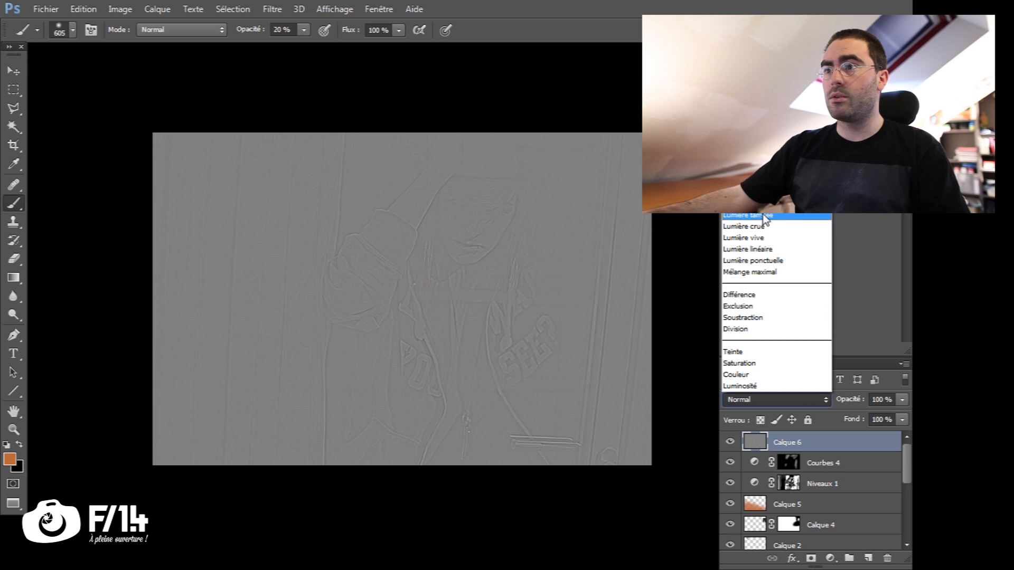
pyautogui.click(764, 218)
pyautogui.press('z')
pyautogui.click(475, 181)
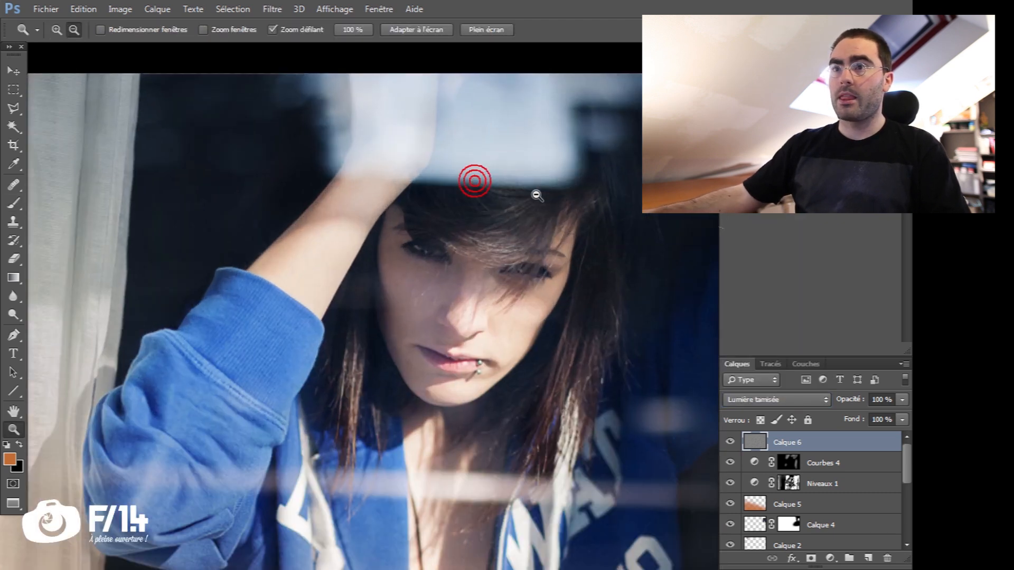
pyautogui.keyDown('alt'); pyautogui.click(811, 558); pyautogui.keyUp('alt')
# Step: Paint white at 40% opacity on the Calque 6 mask over the eyes and mouth with a soft 137 px brush
pyautogui.press('b')
pyautogui.press('d')
pyautogui.moveTo(485, 286)
pyautogui.keyDown('alt'); pyautogui.mouseDown()
pyautogui.moveTo(373, 307)
pyautogui.moveTo(392, 297)
pyautogui.mouseUp(); pyautogui.keyUp('alt')
pyautogui.press('x')
pyautogui.press('x')
pyautogui.press('4')
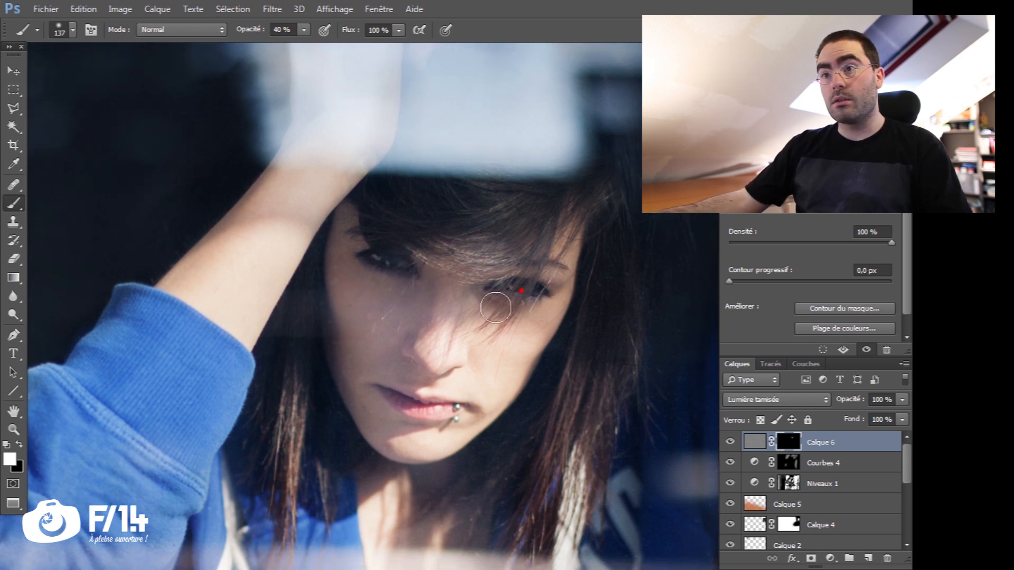
pyautogui.moveTo(427, 378)
pyautogui.mouseDown()
pyautogui.moveTo(448, 336)
pyautogui.moveTo(428, 358)
pyautogui.mouseUp()
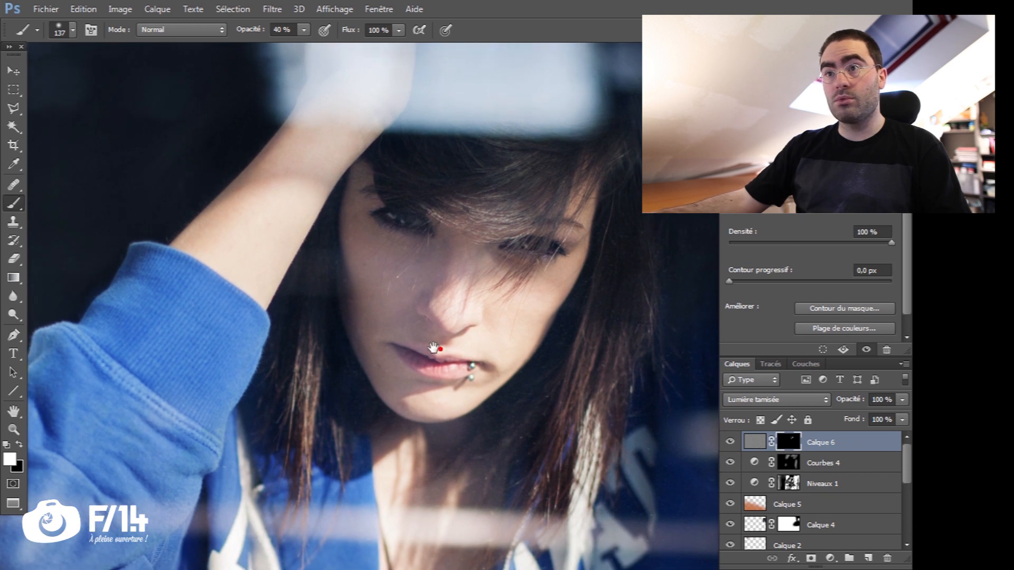
# Step: Paint more white at 40% opacity on the Calque 6 mask over the hair and the sweatshirt's details with a larger brush
pyautogui.keyDown('alt'); pyautogui.moveTo(516, 172); pyautogui.dragTo(528, 172); pyautogui.keyUp('alt')
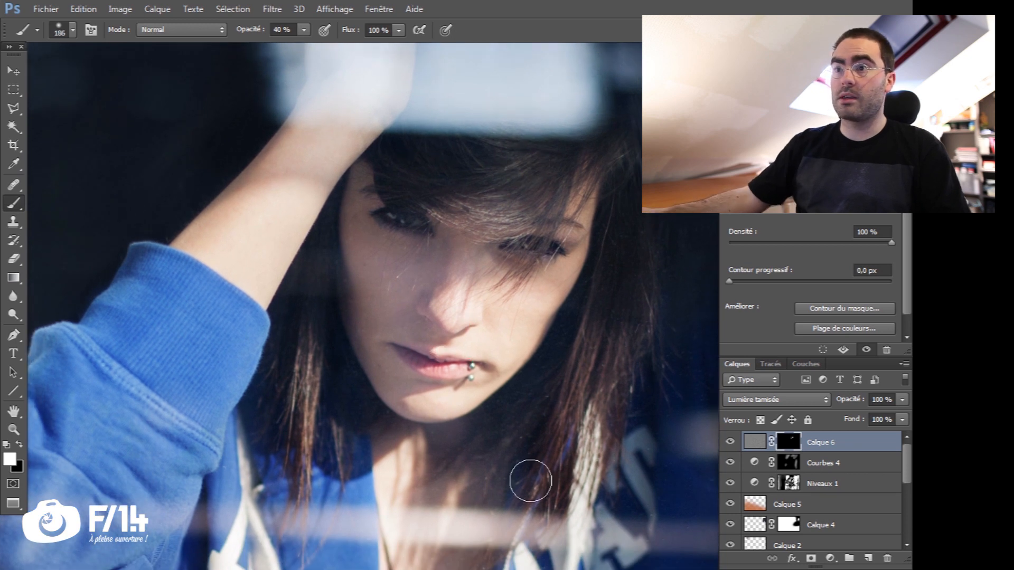
pyautogui.press('z')
pyautogui.moveTo(332, 451); pyautogui.dragTo(297, 469)
pyautogui.scroll(-3, 290, 433)
pyautogui.press('b')
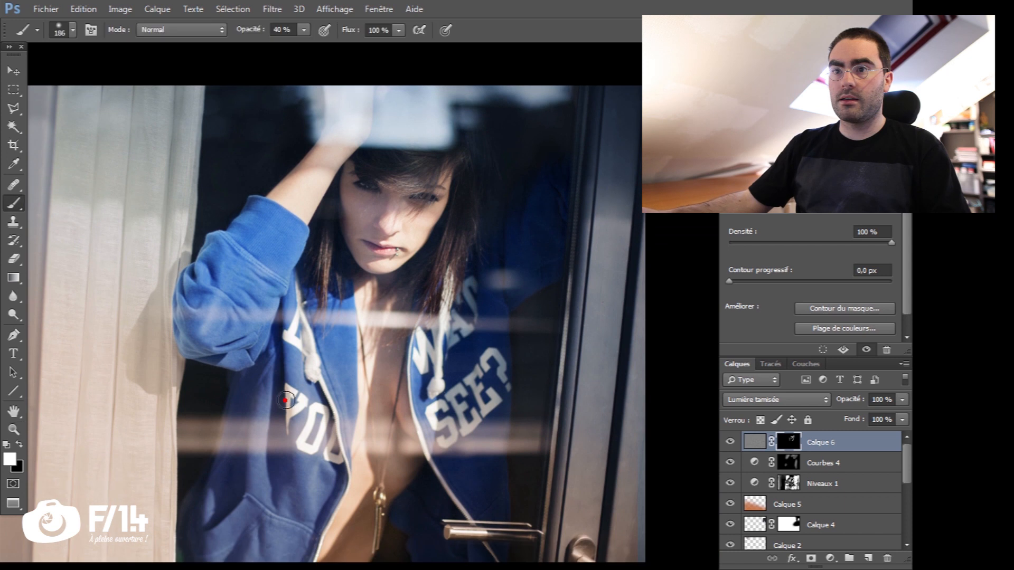
pyautogui.moveTo(403, 409)
pyautogui.keyDown('alt'); pyautogui.mouseDown()
pyautogui.moveTo(420, 420)
pyautogui.moveTo(398, 357)
pyautogui.mouseUp(); pyautogui.keyUp('alt')
pyautogui.keyDown('alt'); pyautogui.moveTo(412, 369); pyautogui.dragTo(425, 369); pyautogui.keyUp('alt')
pyautogui.moveTo(435, 223)
pyautogui.mouseDown()
pyautogui.moveTo(382, 260)
pyautogui.moveTo(354, 514)
pyautogui.mouseUp()
pyautogui.moveTo(404, 161)
pyautogui.mouseDown()
pyautogui.moveTo(372, 268)
pyautogui.moveTo(372, 398)
pyautogui.mouseUp()
# Step: Compare the photo with Calque 6 hidden and shown and inspect the sharpened details up close
pyautogui.press('z')
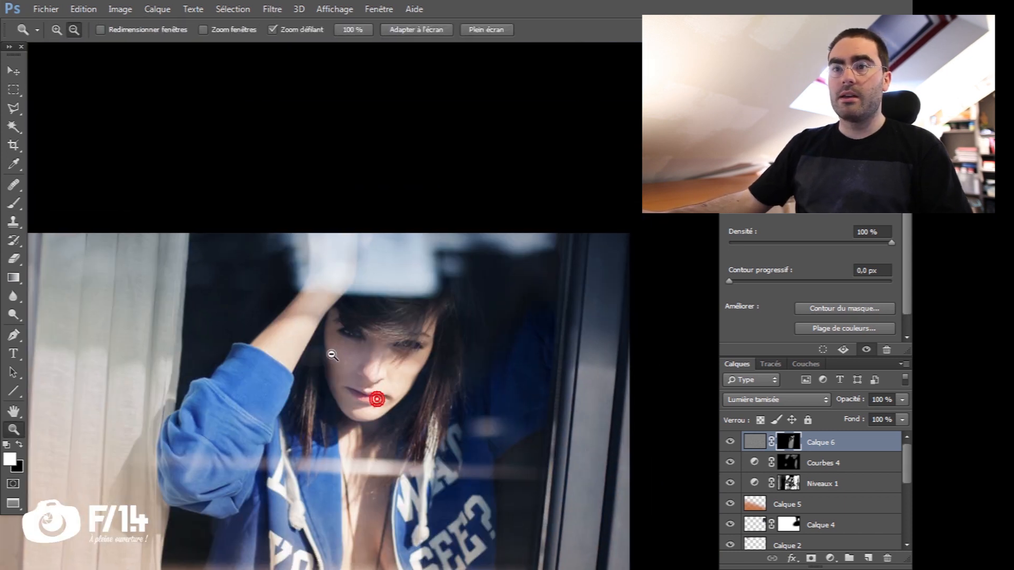
pyautogui.moveTo(344, 360); pyautogui.dragTo(426, 360)
pyautogui.click(730, 443)
pyautogui.click(729, 443)
pyautogui.click(730, 442)
pyautogui.click(729, 443)
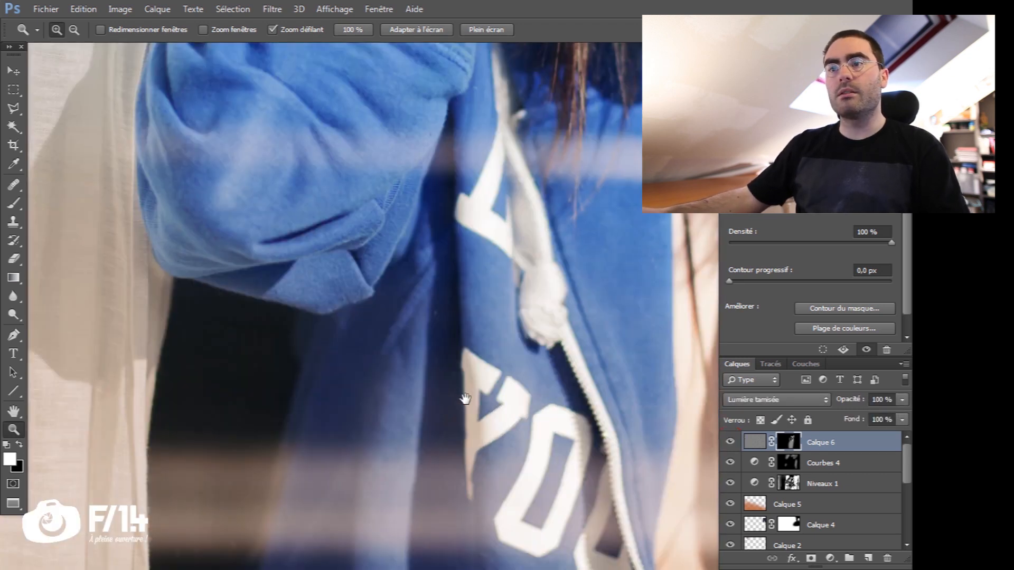
pyautogui.click(408, 309)
pyautogui.moveTo(626, 142); pyautogui.dragTo(421, 285)
pyautogui.moveTo(536, 276); pyautogui.dragTo(475, 245)
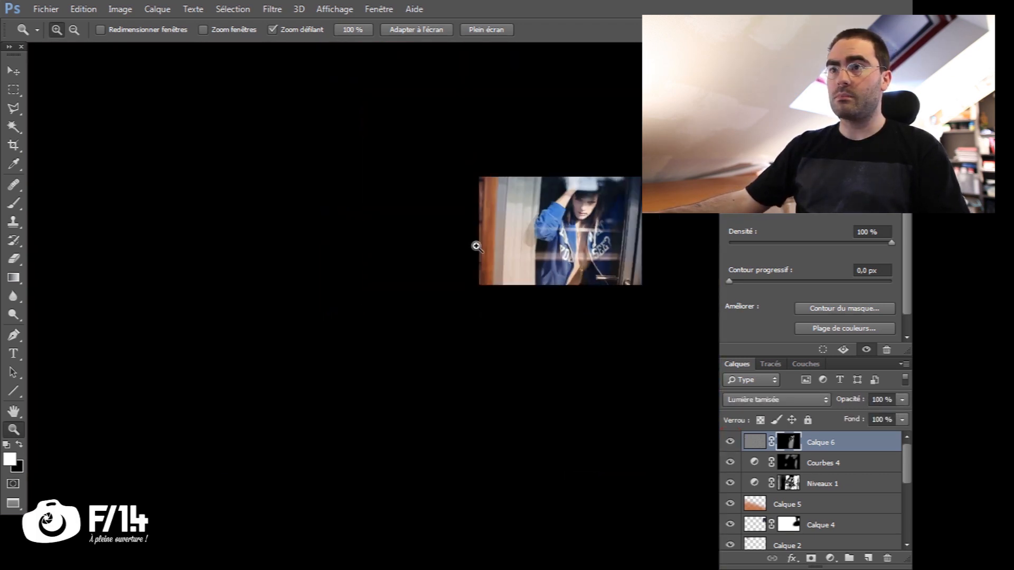
# Step: Compare the retouched photo with the original by repeatedly isolating Calque 0 and restoring all layers
pyautogui.moveTo(555, 117); pyautogui.dragTo(439, 310)
pyautogui.moveTo(476, 494); pyautogui.dragTo(681, 432)
pyautogui.scroll(-5, 811, 491)
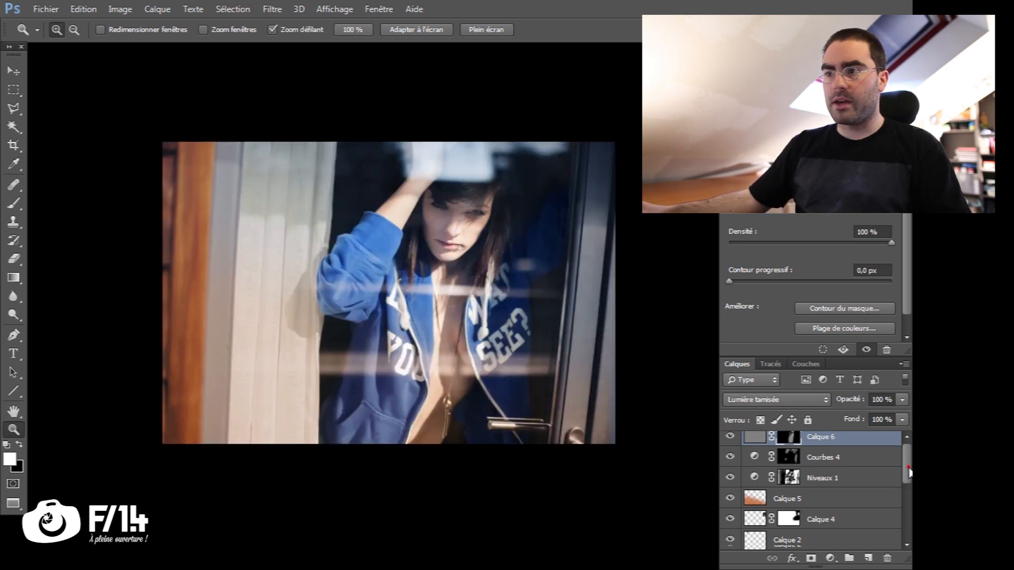
pyautogui.keyDown('alt'); pyautogui.click(731, 540); pyautogui.keyUp('alt')
pyautogui.keyDown('alt'); pyautogui.click(730, 540); pyautogui.keyUp('alt')
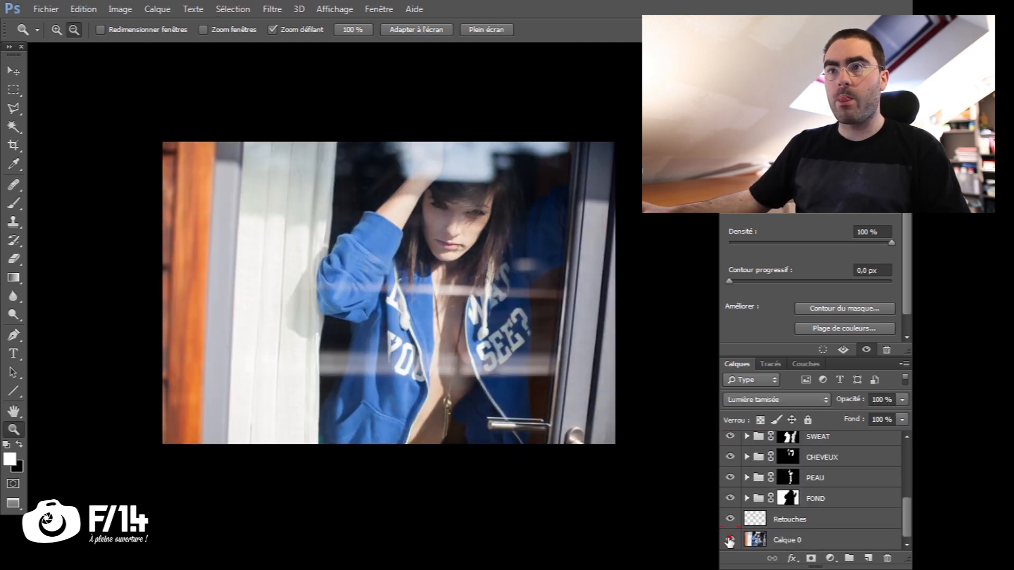
pyautogui.keyDown('alt'); pyautogui.click(731, 540); pyautogui.keyUp('alt')
pyautogui.keyDown('alt'); pyautogui.click(731, 540); pyautogui.keyUp('alt')
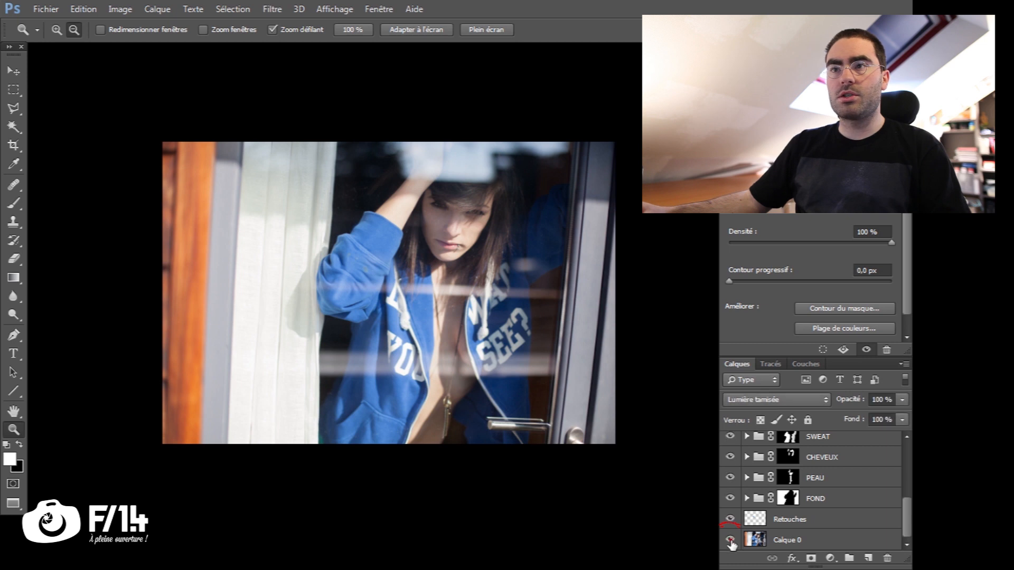
pyautogui.keyDown('alt'); pyautogui.click(731, 540); pyautogui.keyUp('alt')
pyautogui.keyDown('alt'); pyautogui.click(731, 540); pyautogui.keyUp('alt')
pyautogui.keyDown('alt'); pyautogui.click(730, 539); pyautogui.keyUp('alt')
pyautogui.keyDown('alt'); pyautogui.click(730, 540); pyautogui.keyUp('alt')
pyautogui.keyDown('alt'); pyautogui.click(731, 539); pyautogui.keyUp('alt')
pyautogui.keyDown('alt'); pyautogui.click(731, 540); pyautogui.keyUp('alt')
# Step: Hide Calque 0 to examine the retouching layers on their own, and show it again
pyautogui.click(730, 540)
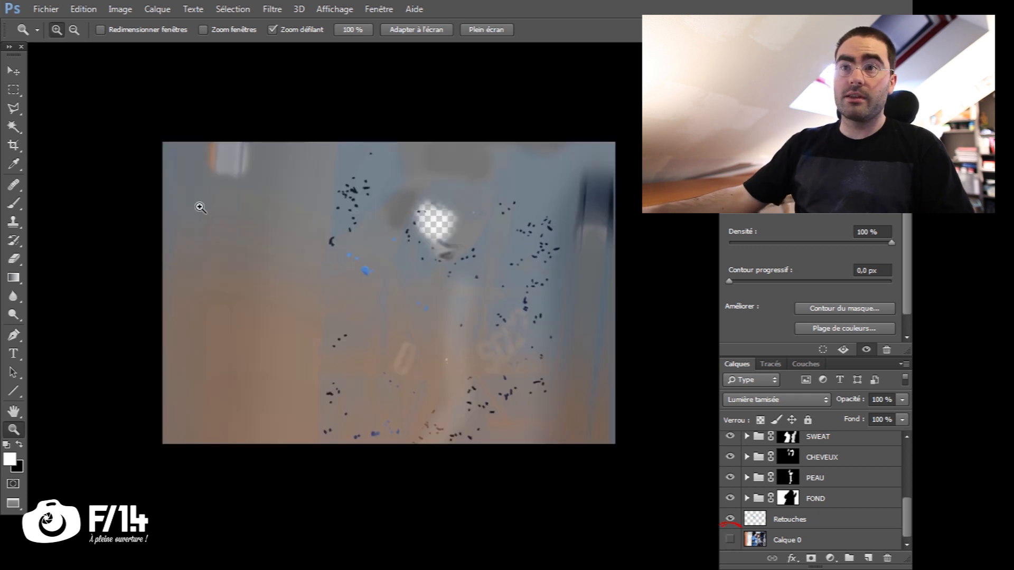
pyautogui.click(730, 539)
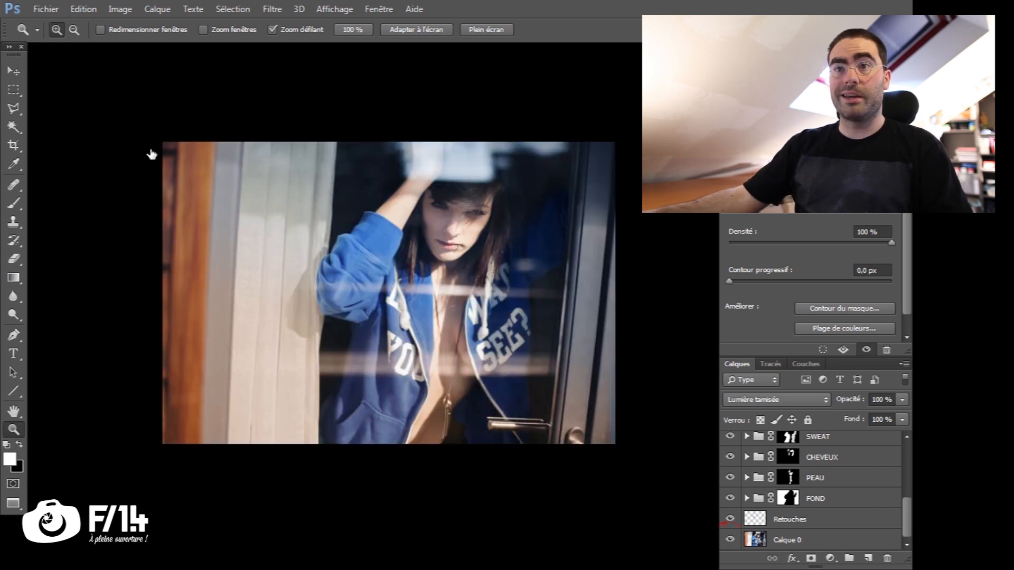
pyautogui.click(730, 540)
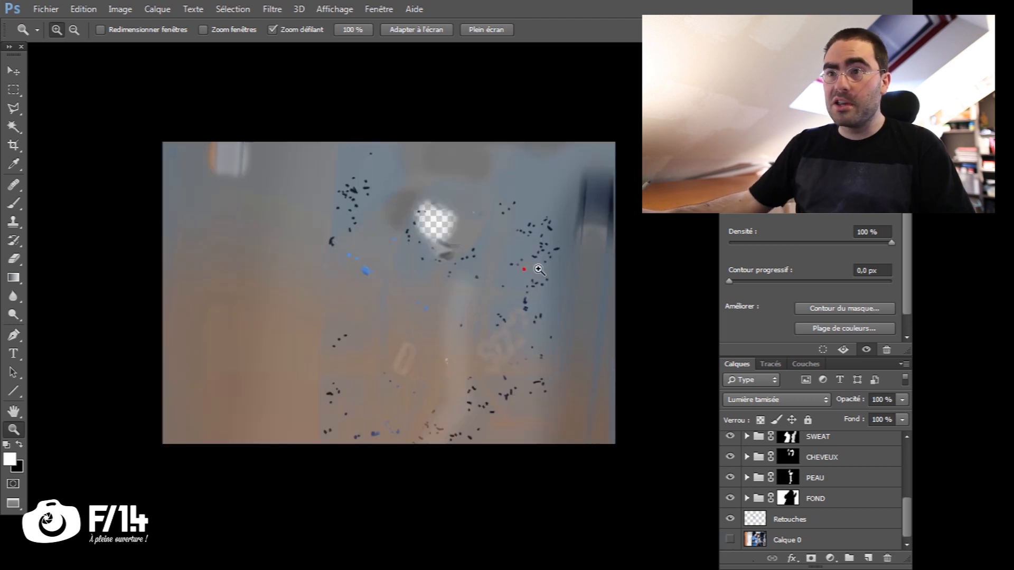
pyautogui.moveTo(539, 270); pyautogui.dragTo(584, 268)
pyautogui.press('space')
pyautogui.moveTo(496, 382); pyautogui.dragTo(534, 401)
pyautogui.click(730, 540)
pyautogui.moveTo(439, 410); pyautogui.dragTo(402, 416)
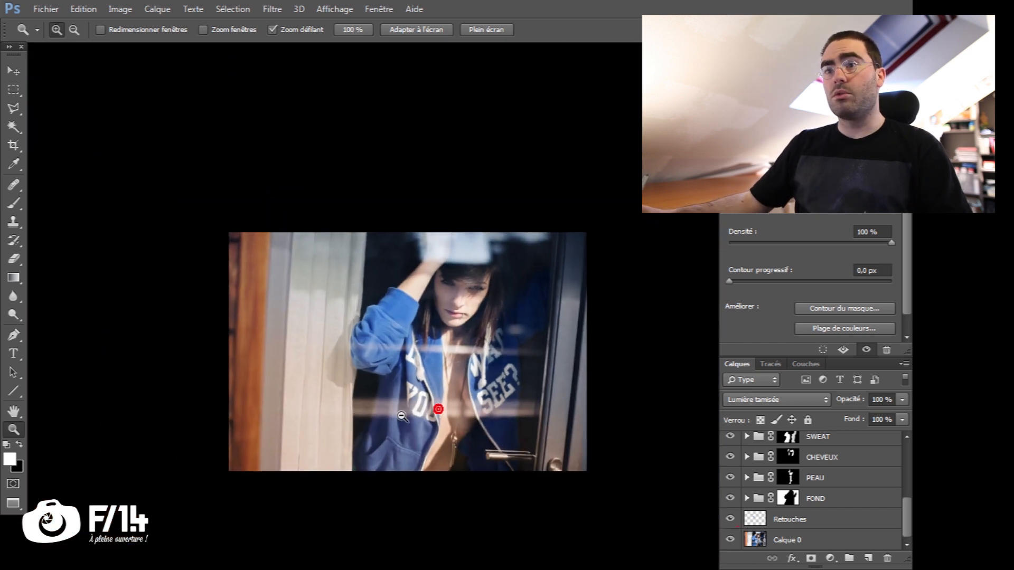